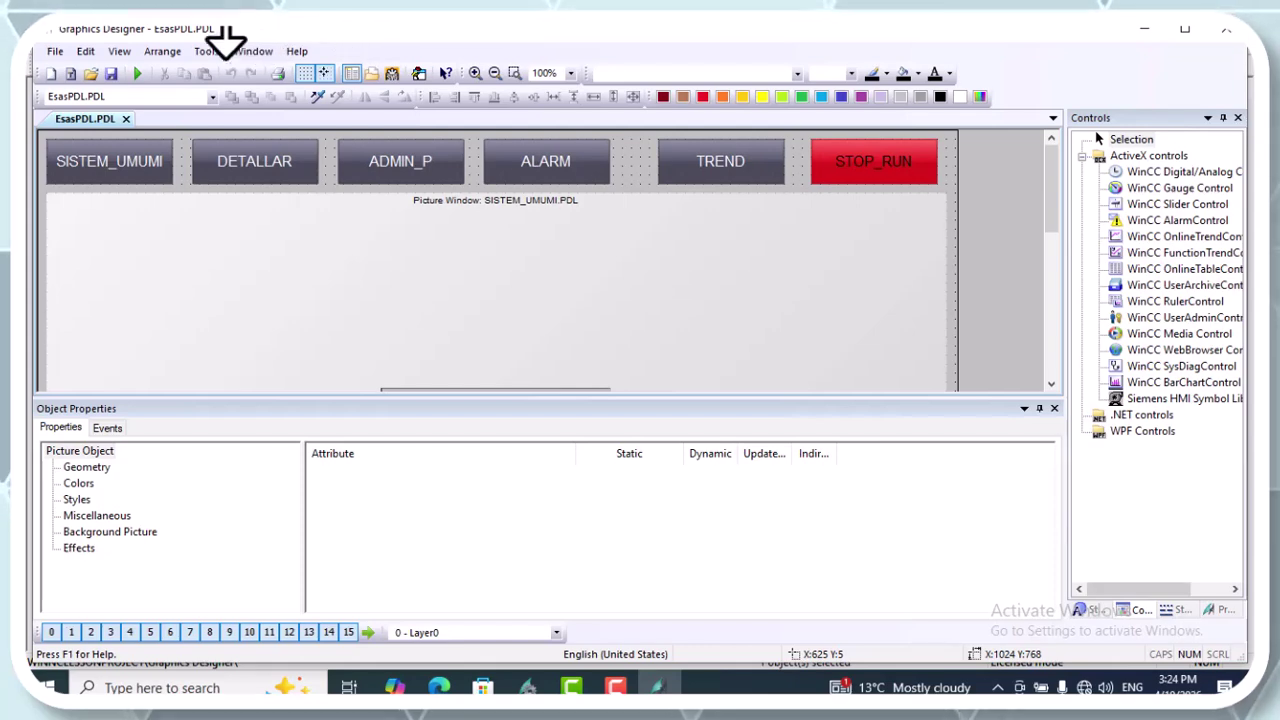
- Open the picture file SISTEM_UMUMI.PDL from the GraCS folder
left_click(55, 50)
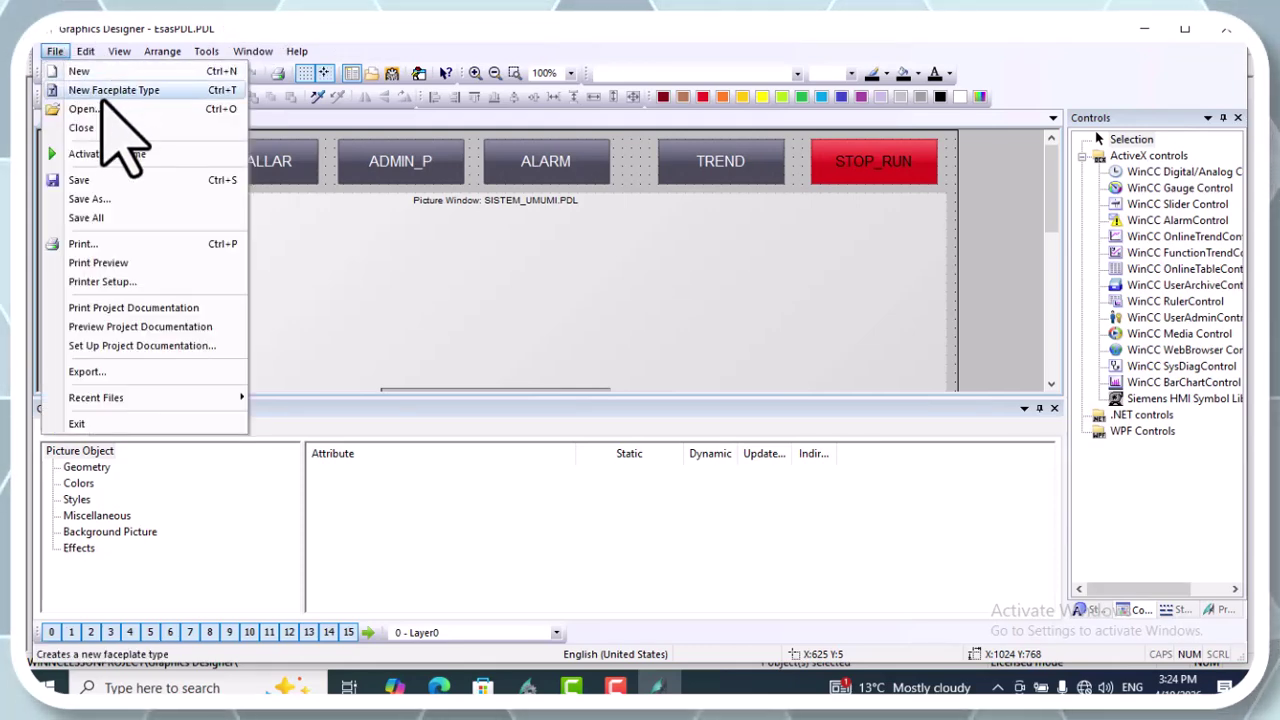
key("Escape")
key("ctrl+o")
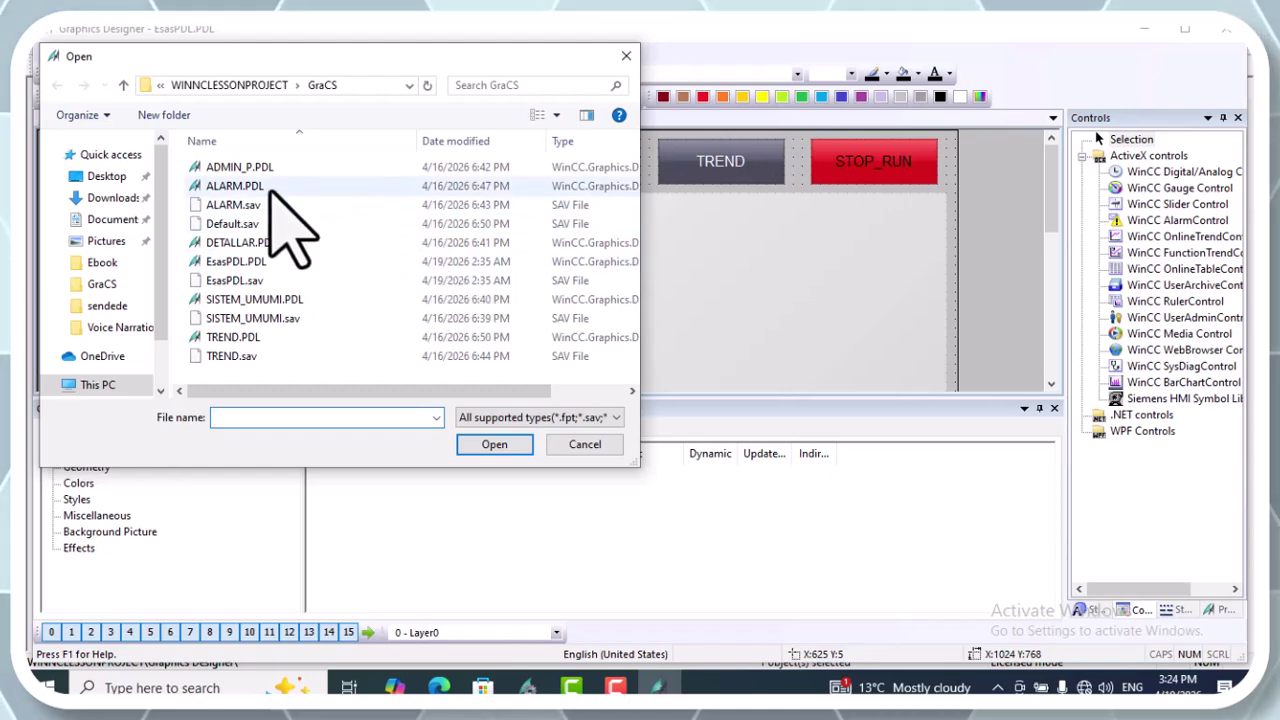
left_click(262, 299)
left_click(490, 444)
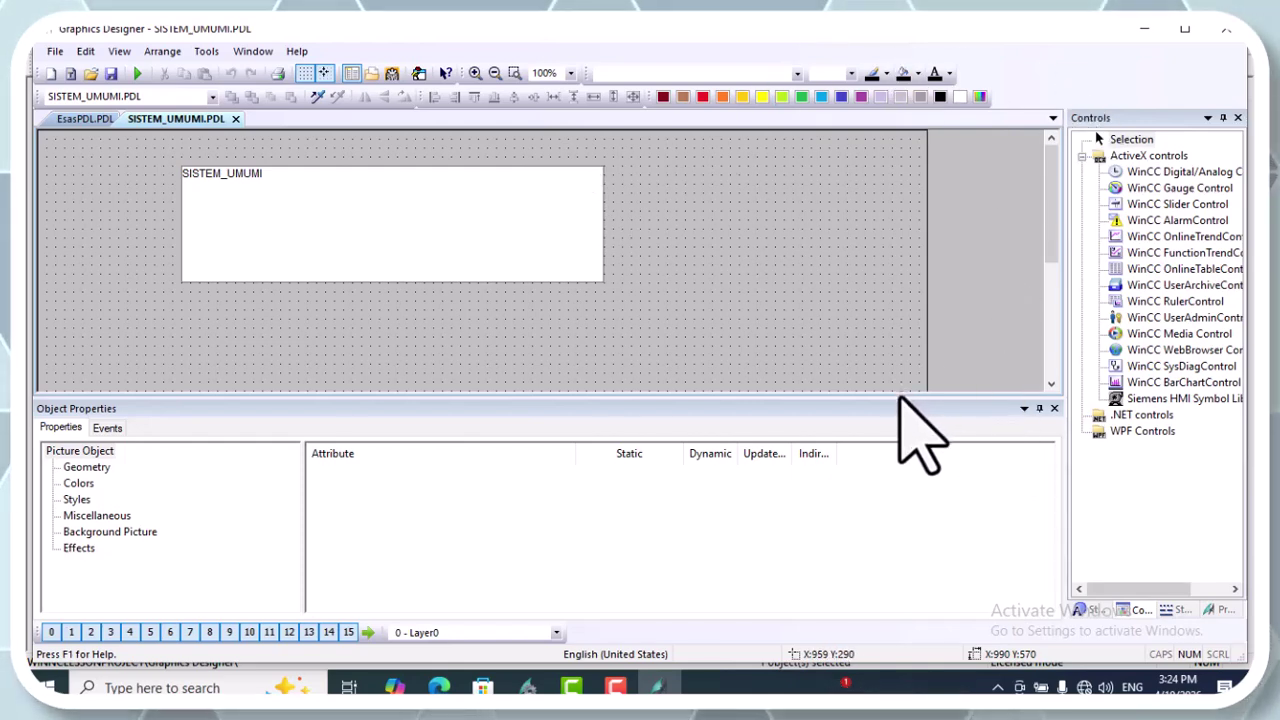
- Enlarge the drawing area and delete the SISTEM_UMUMI static text box from the picture
left_click_drag(895, 400, 874, 523)
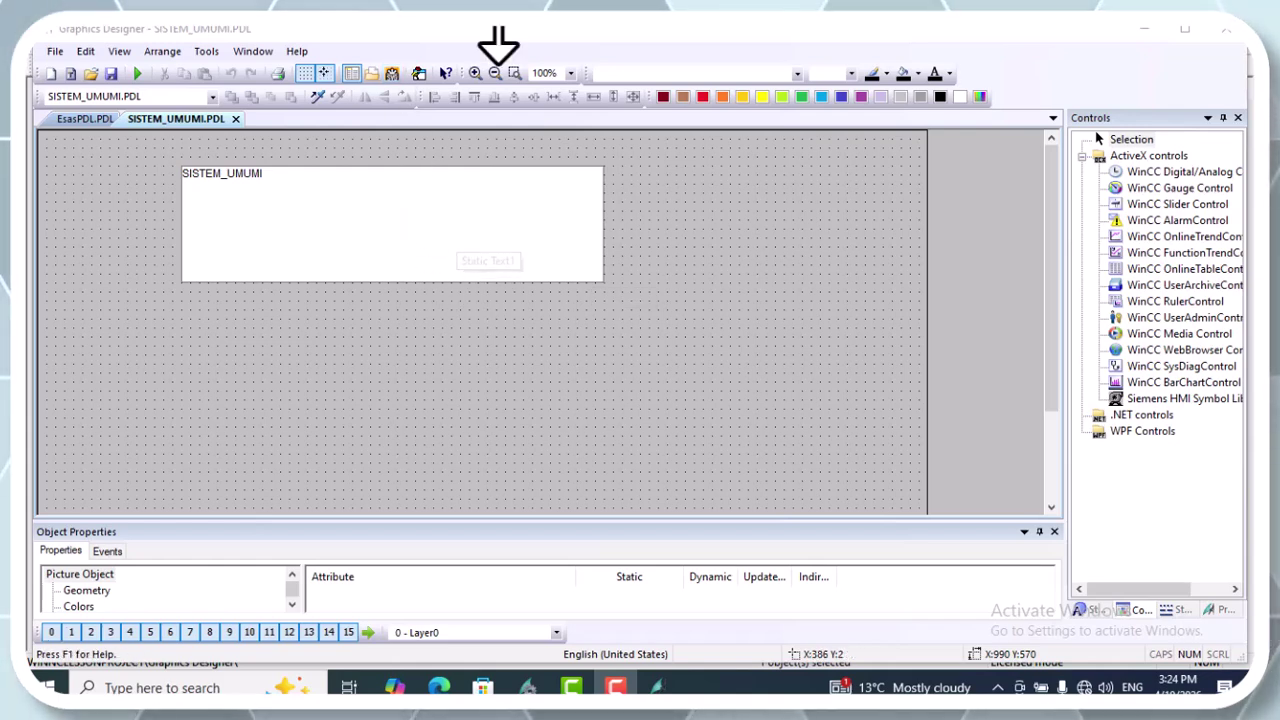
left_click(356, 210)
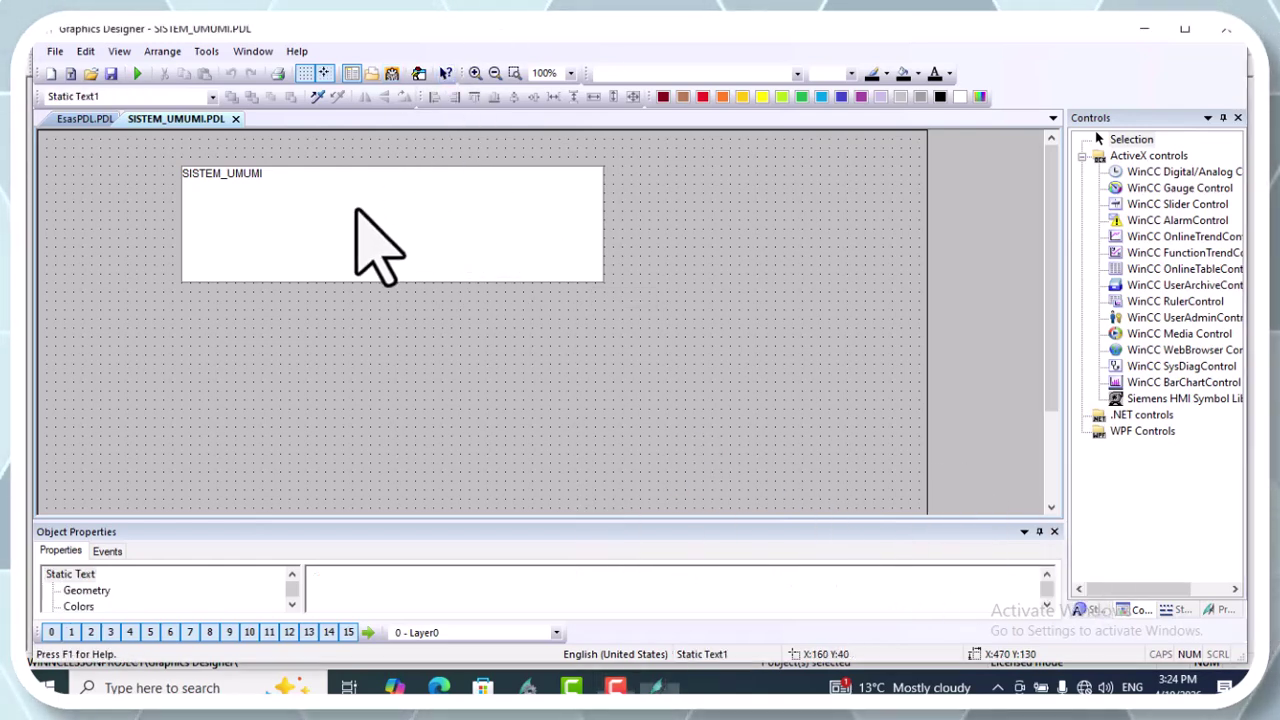
key("Delete")
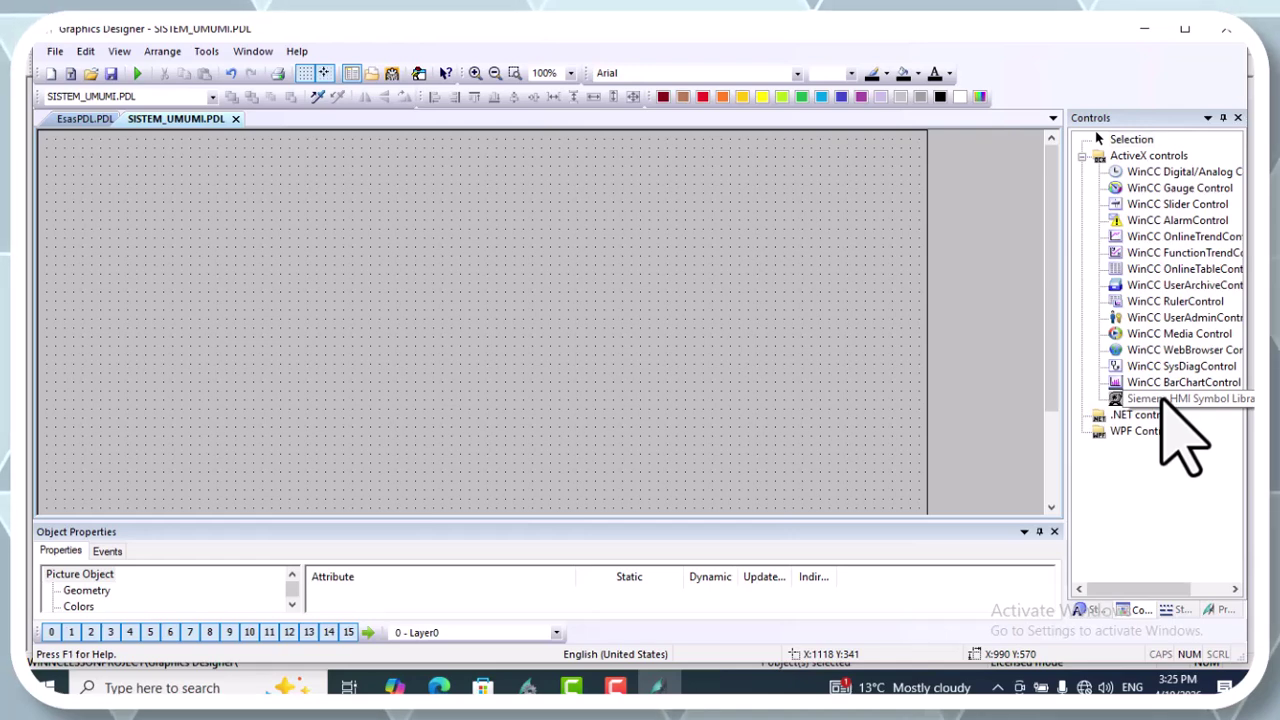
- Insert a Siemens HMI Symbol Library control and size it to about 110 × 110 at X 20, Y 30
left_click_drag(1160, 398, 352, 210)
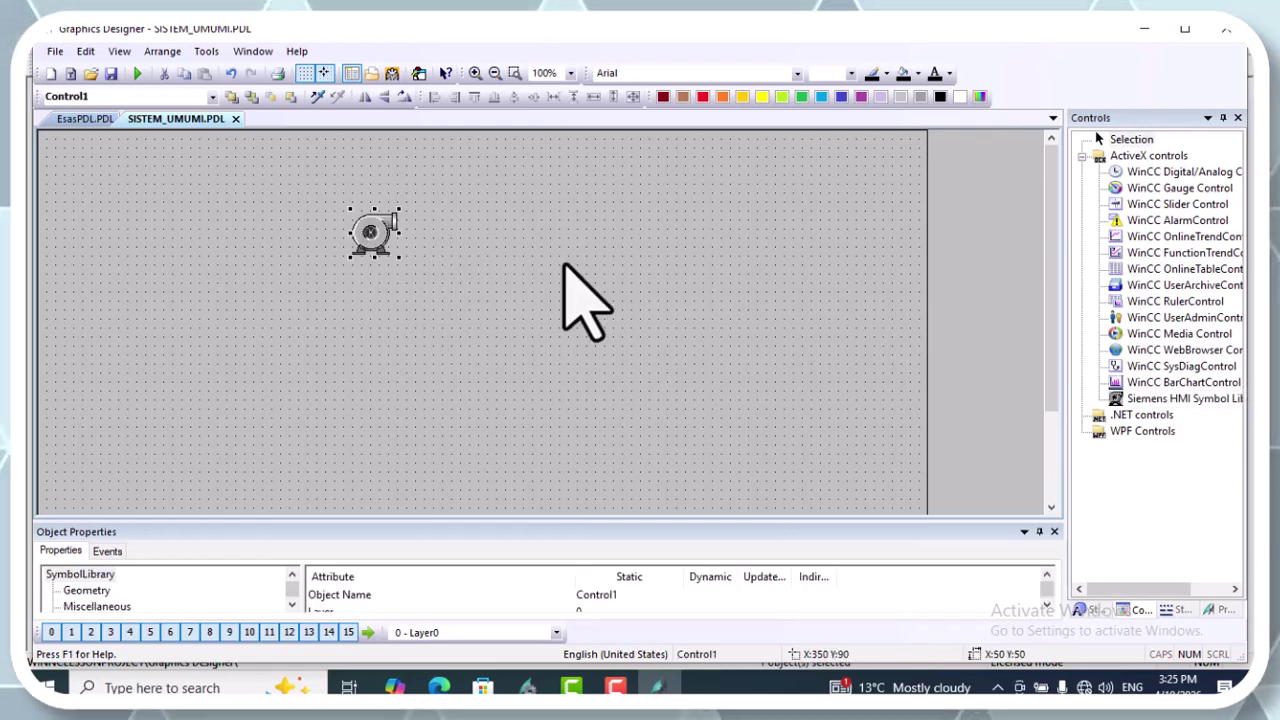
left_click_drag(400, 256, 118, 208)
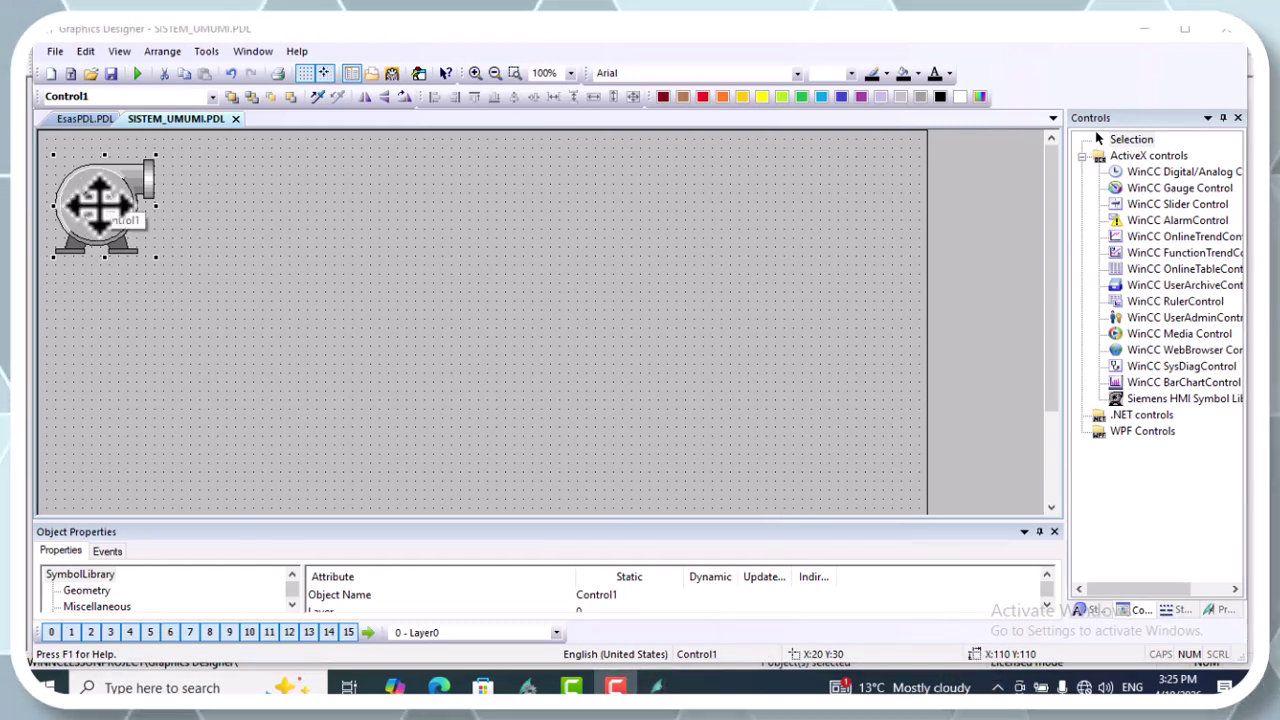
right_click(100, 205)
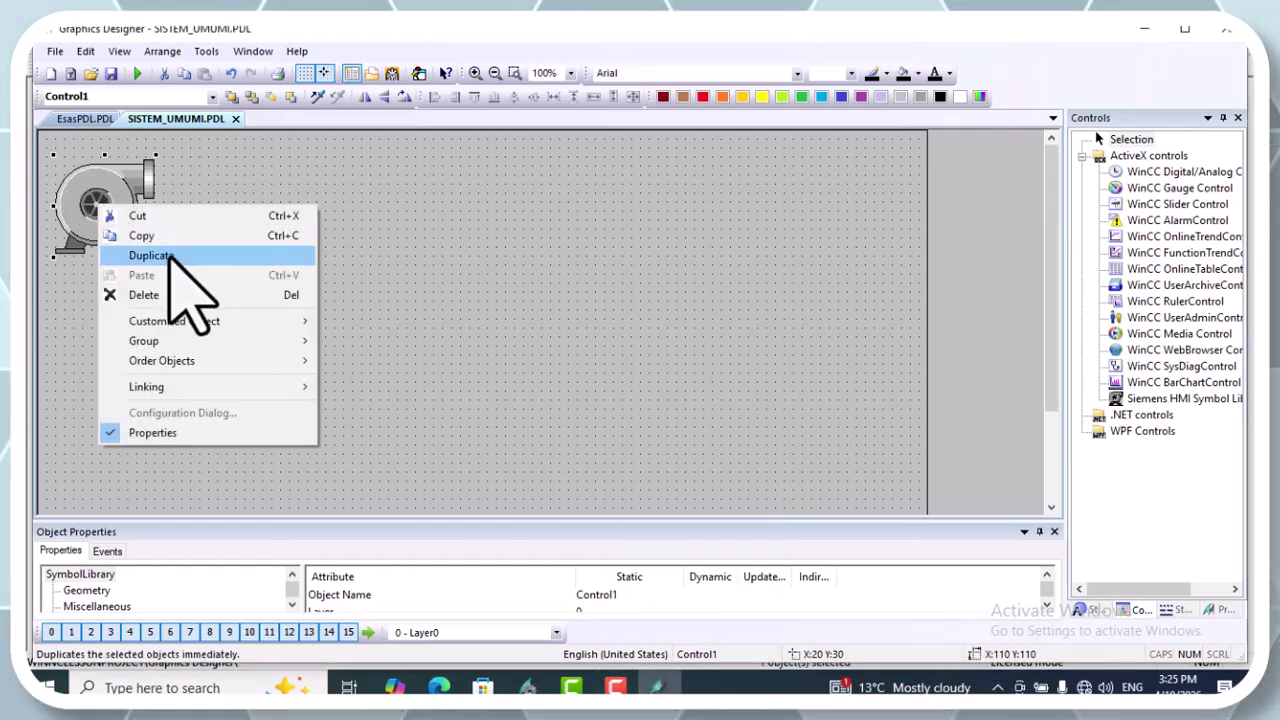
left_click(985, 655)
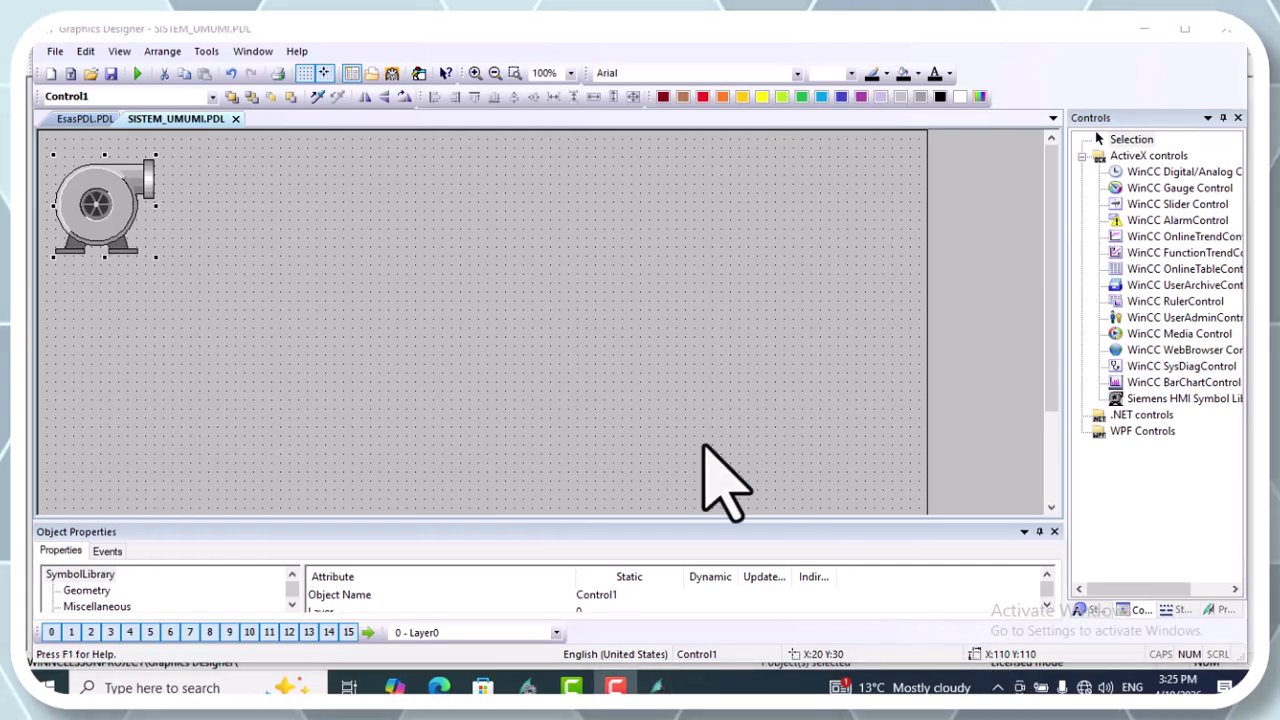
- Set the pump symbol's appearance to Shaded and enable the Adjust option
double_click(115, 200)
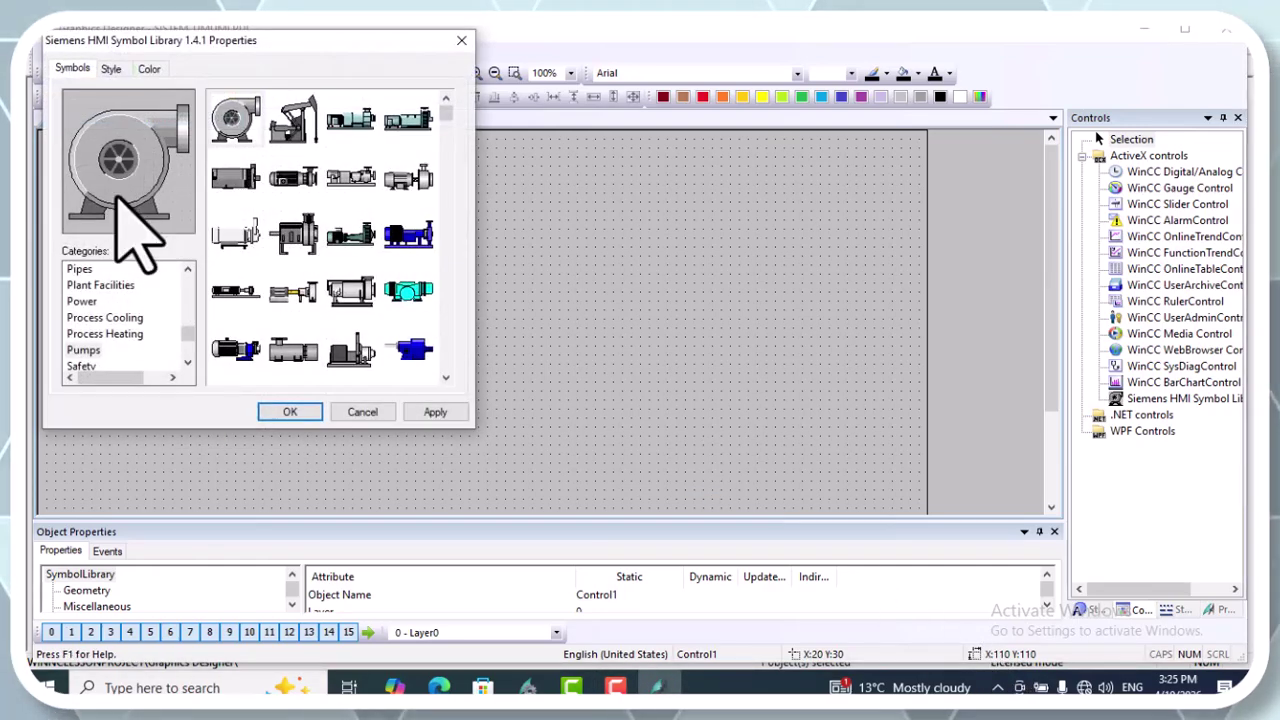
left_click(111, 69)
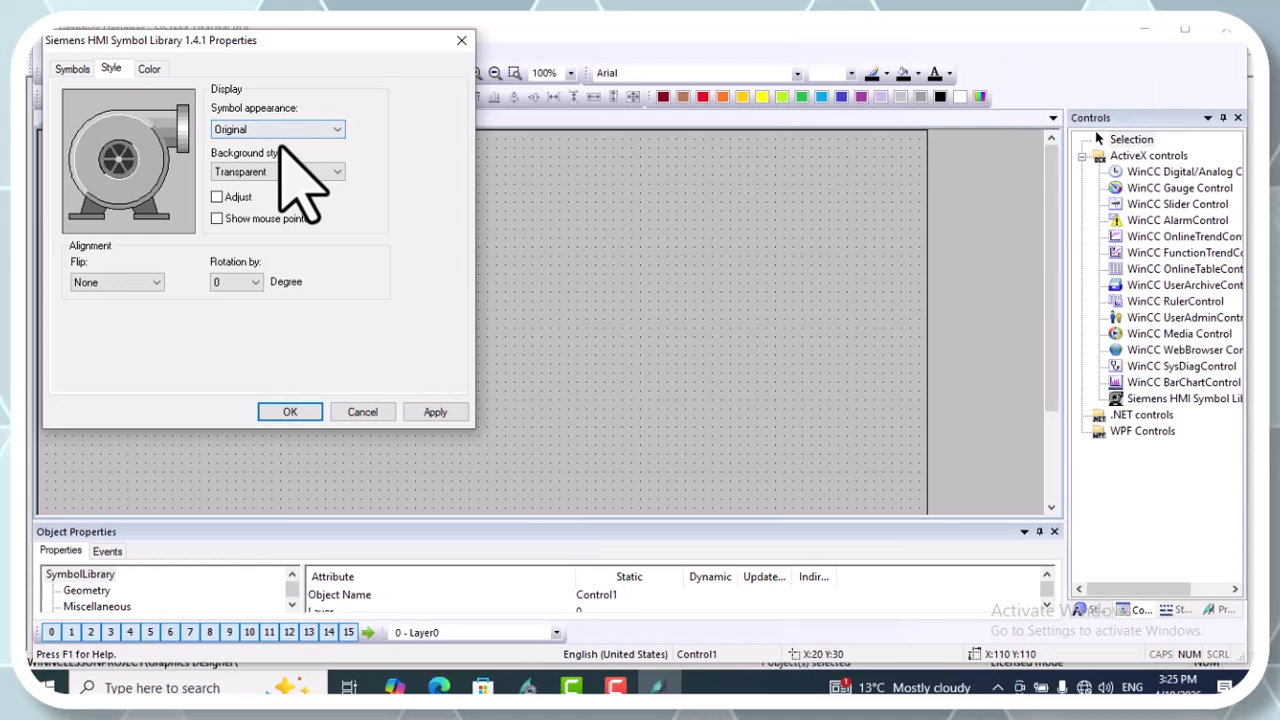
left_click(318, 133)
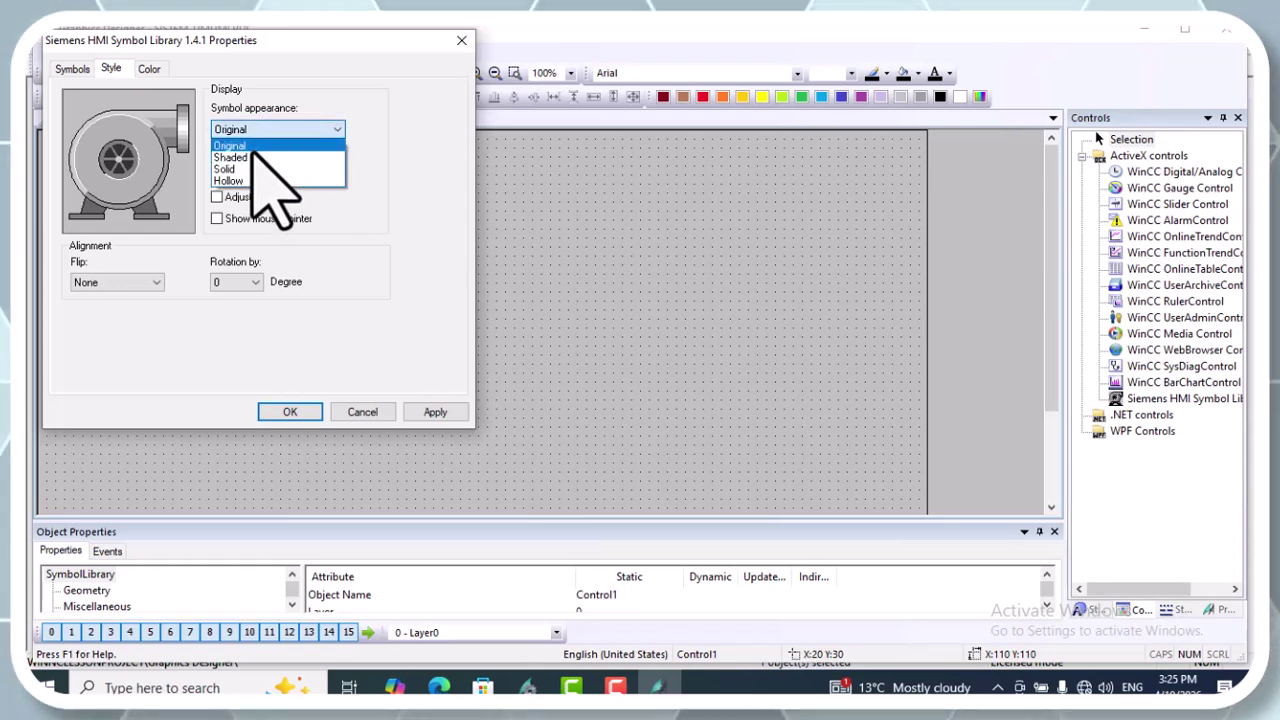
left_click(251, 157)
left_click(217, 197)
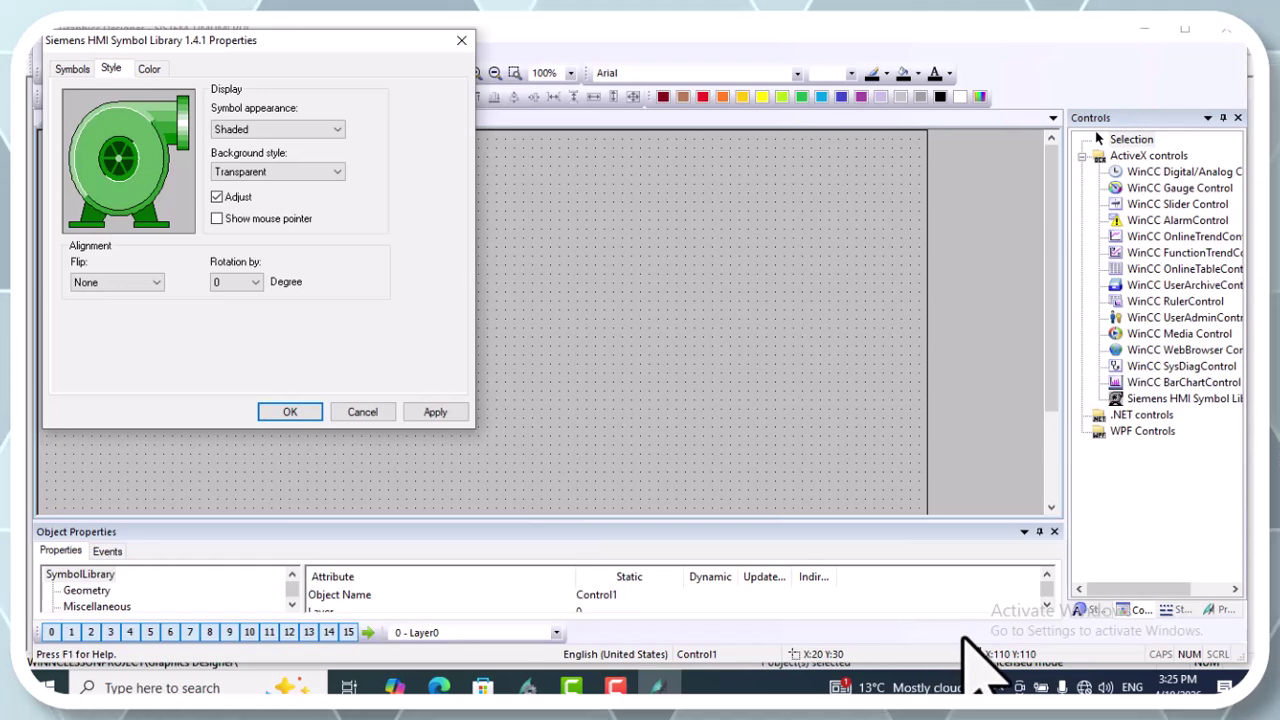
left_click(287, 410)
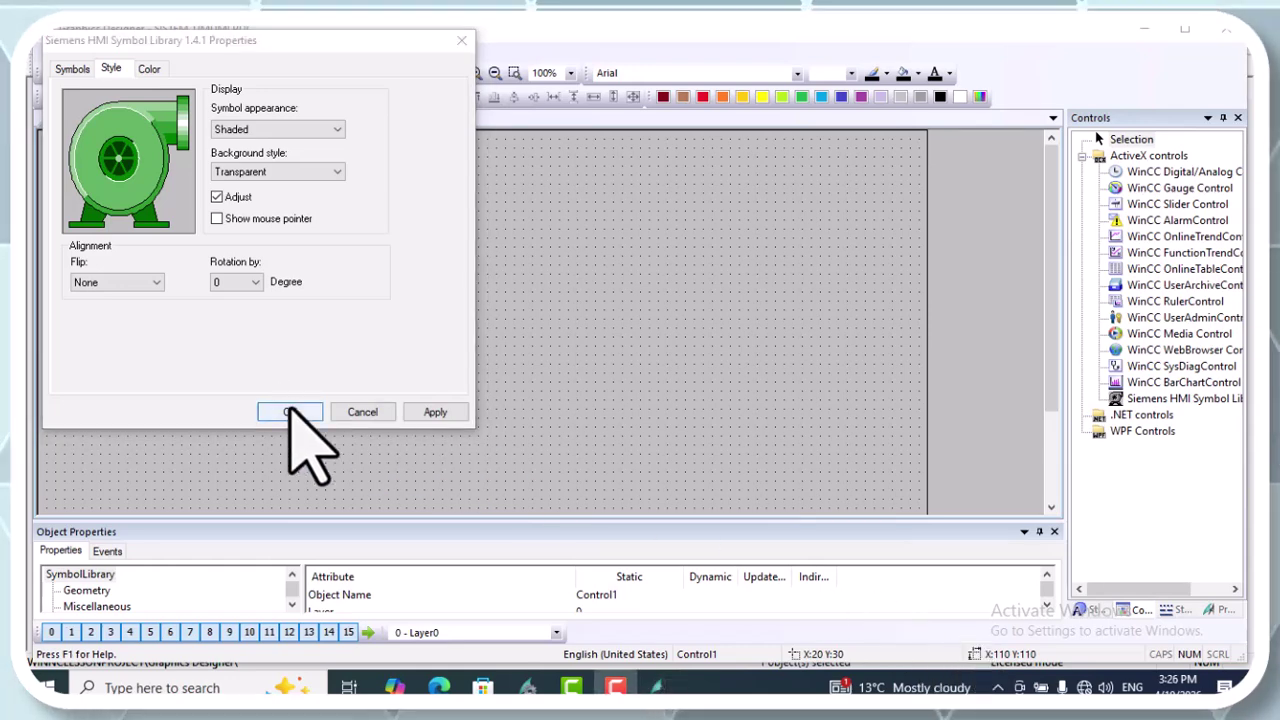
- Duplicate the green pump and place the copy directly below it at about X 20, Y 190
left_click(106, 214)
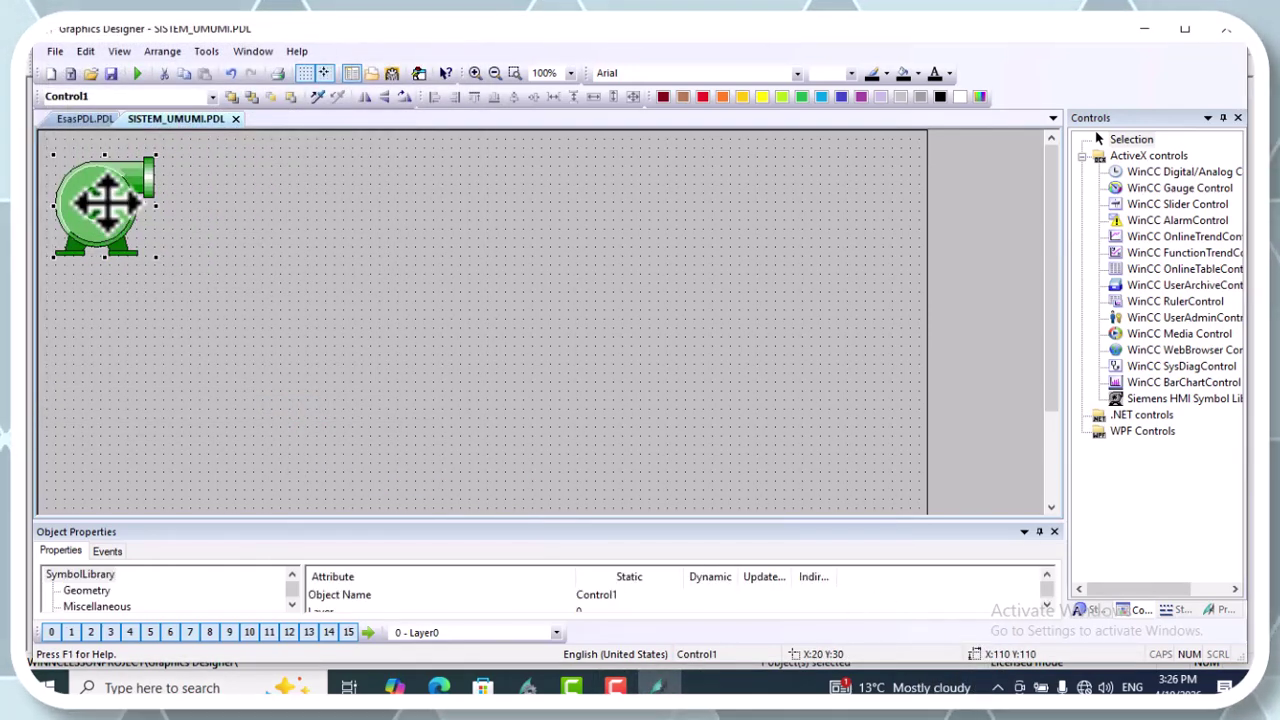
right_click(110, 210)
left_click(175, 250)
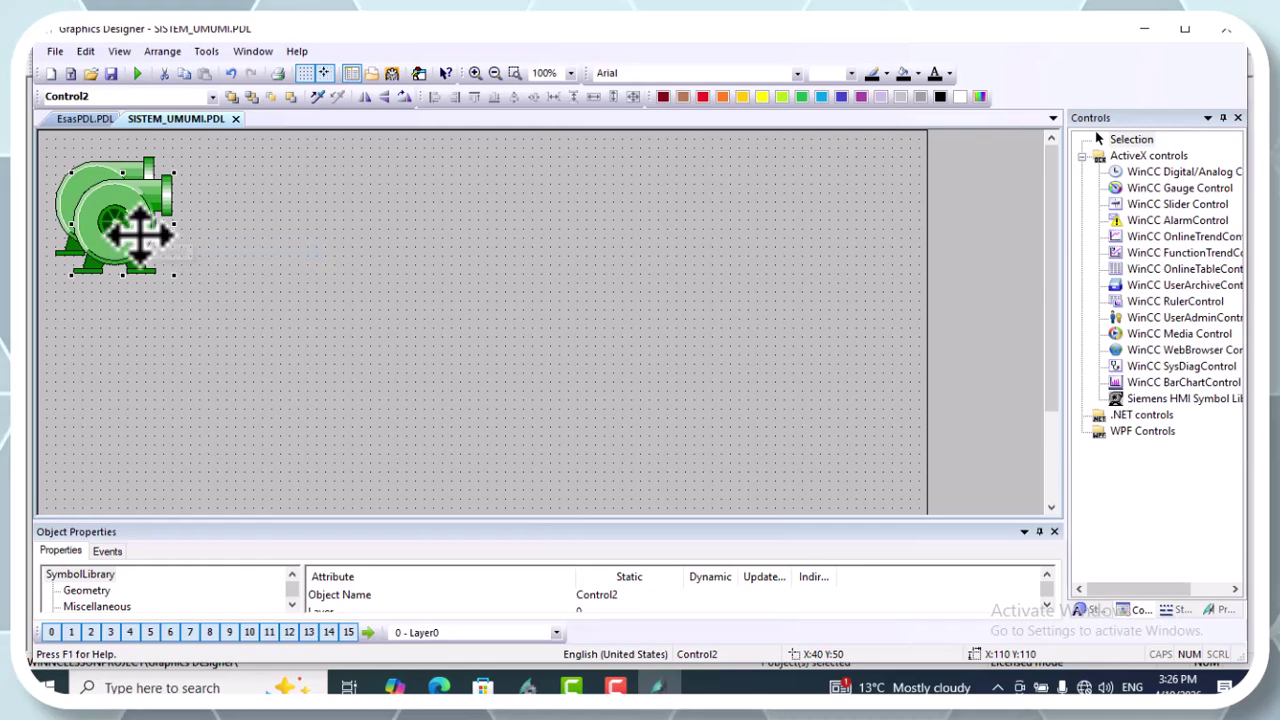
left_click_drag(137, 229, 123, 351)
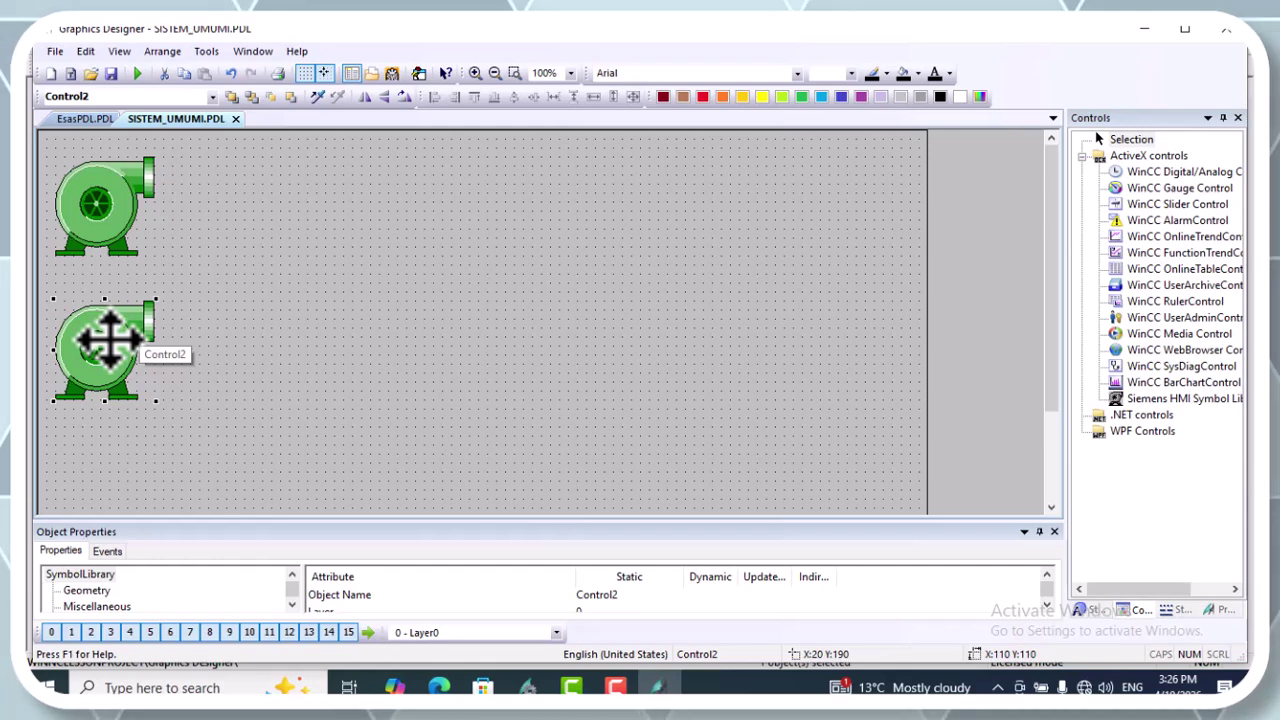
left_click(214, 351)
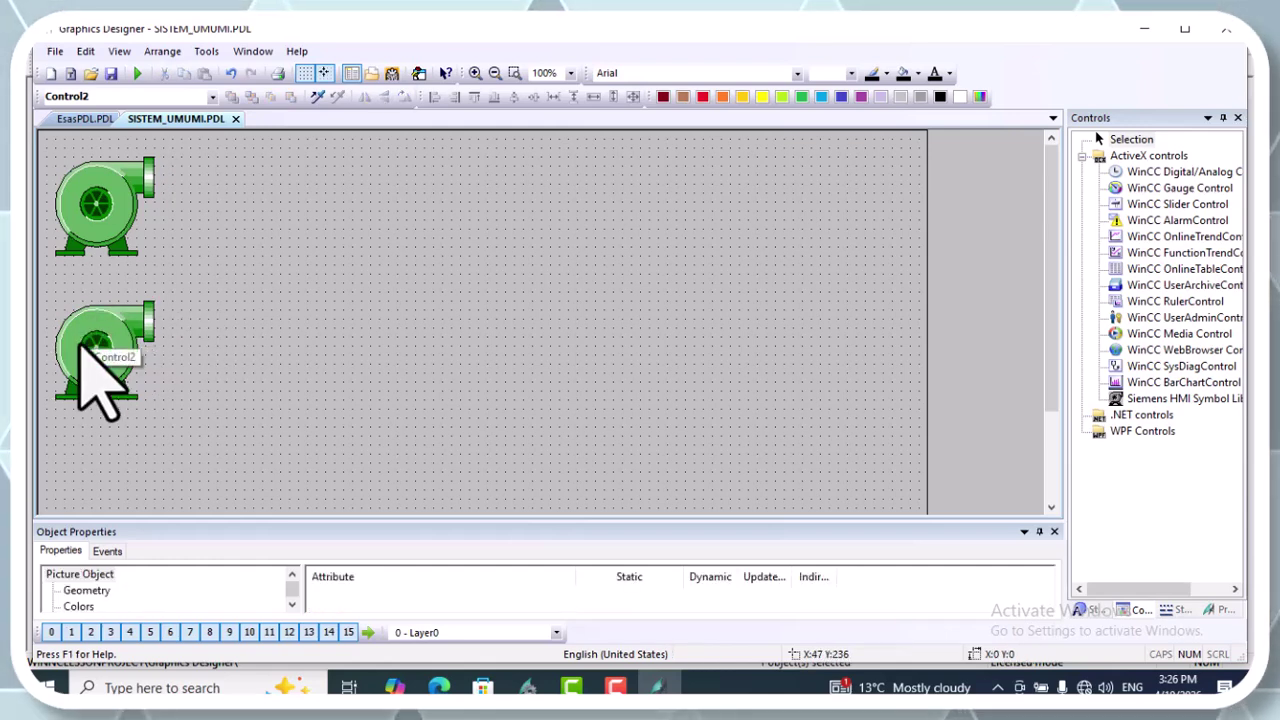
- Duplicate the second pump and place the copy beneath it at about X 20, Y 350
right_click(101, 339)
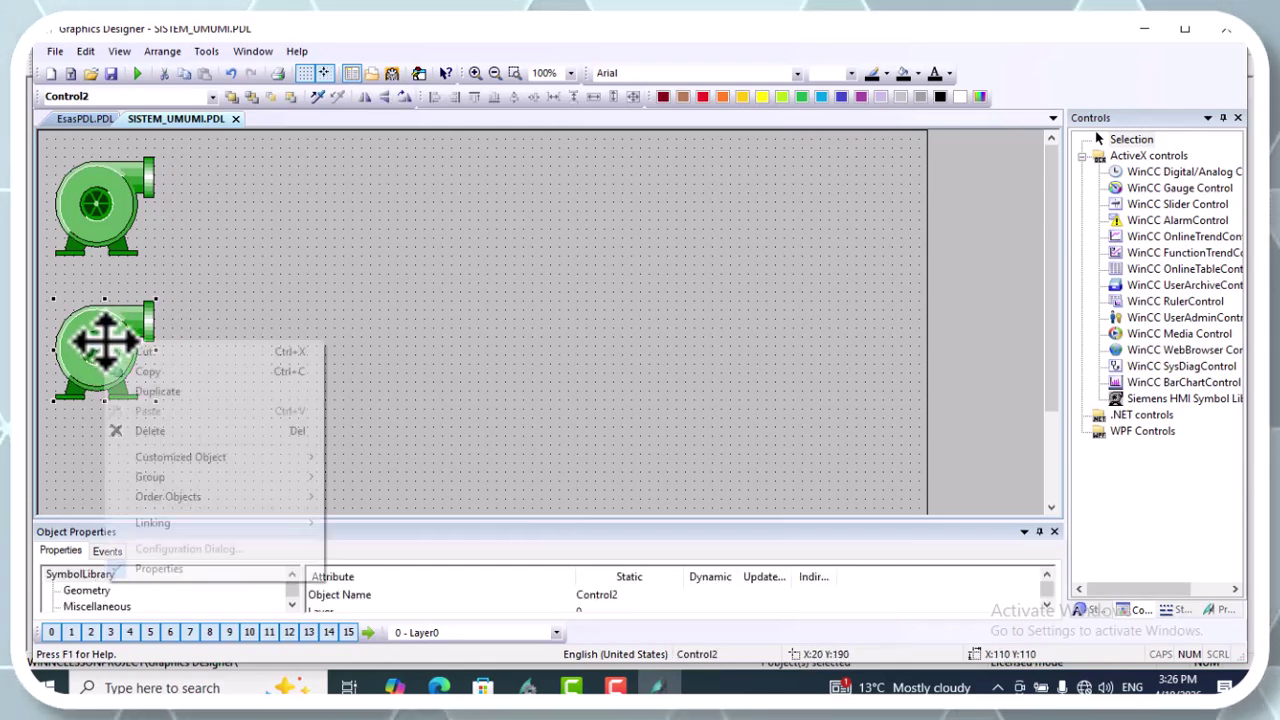
left_click(172, 393)
left_click_drag(118, 359, 110, 490)
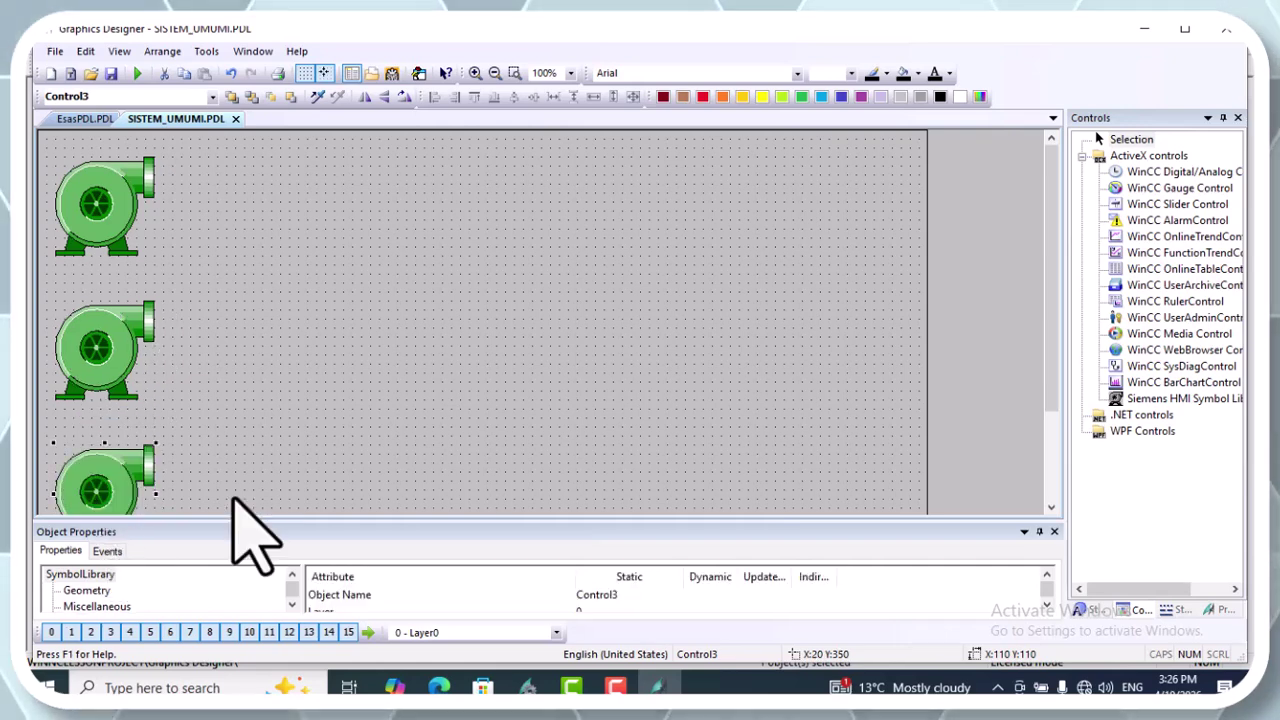
- Duplicate the middle pump and move the copy to the centre of the picture at about X 450, Y 160
left_click(109, 343)
right_click(108, 340)
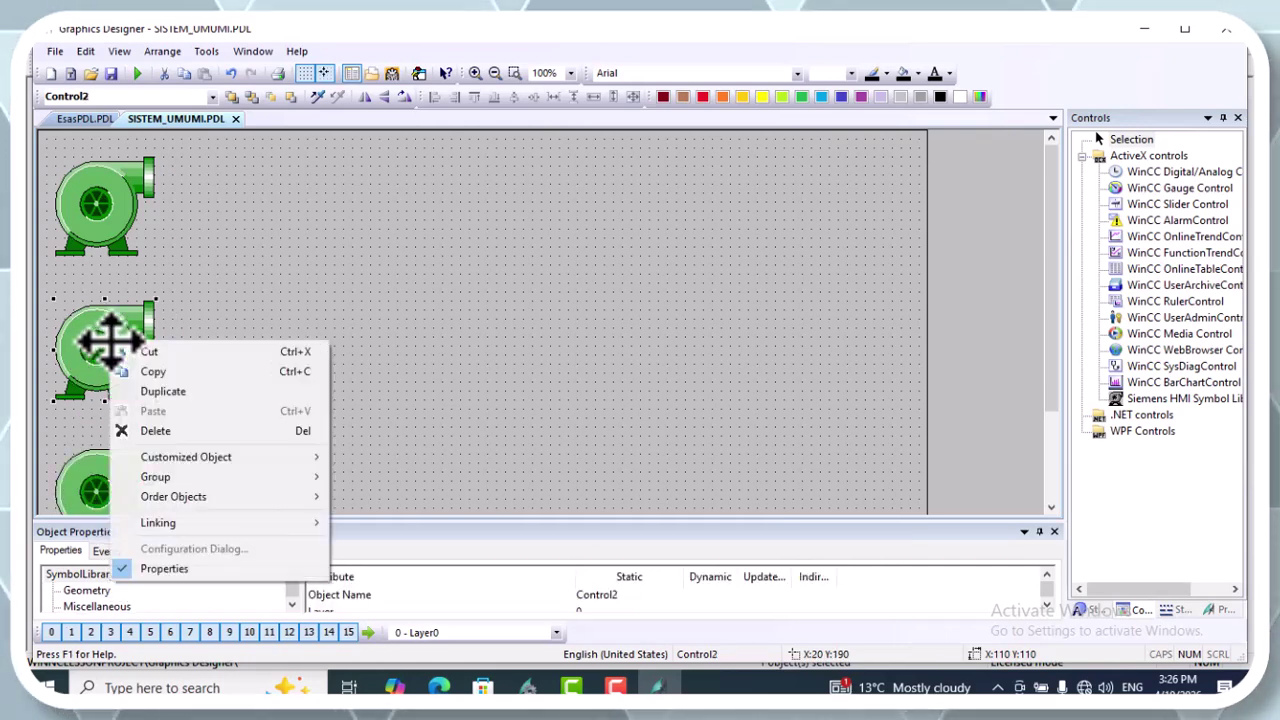
left_click(163, 391)
left_click_drag(129, 354, 497, 320)
- Change the central pump copy to the four-legged tank from the Tanks category and enlarge it to about 310 × 250 at X 360, Y 150
double_click(497, 322)
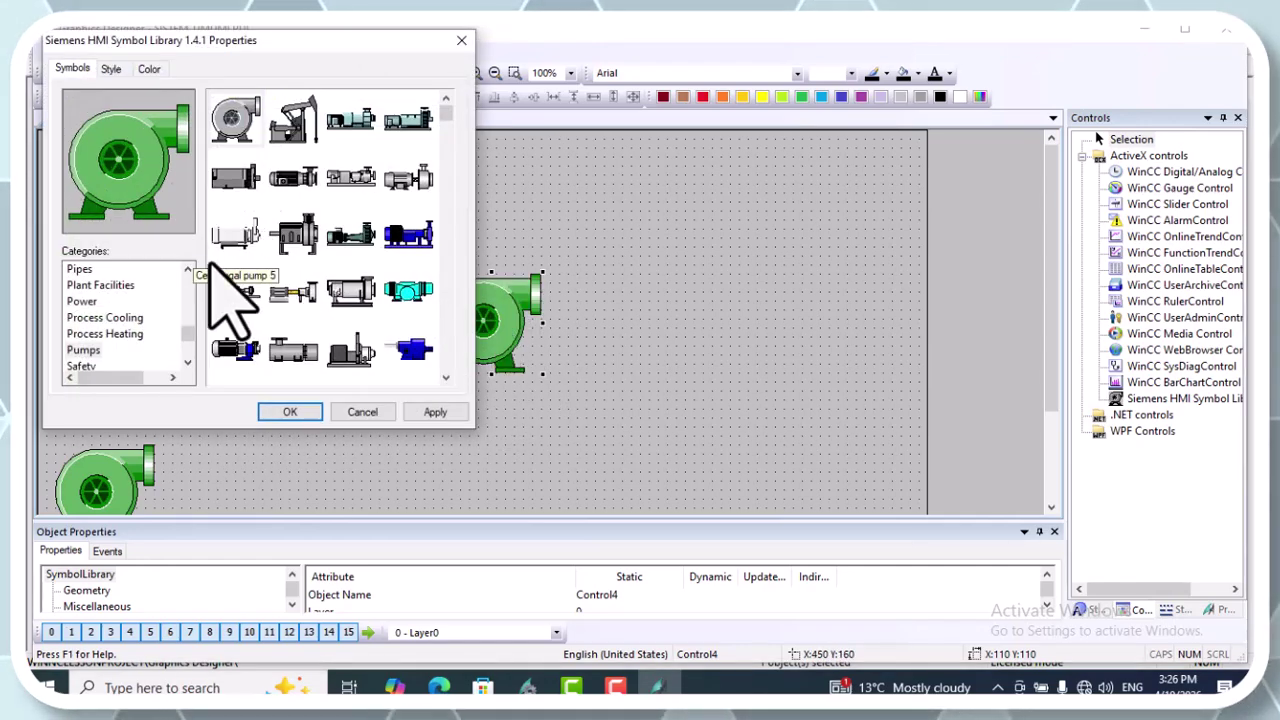
left_click_drag(186, 336, 186, 288)
left_click(128, 302)
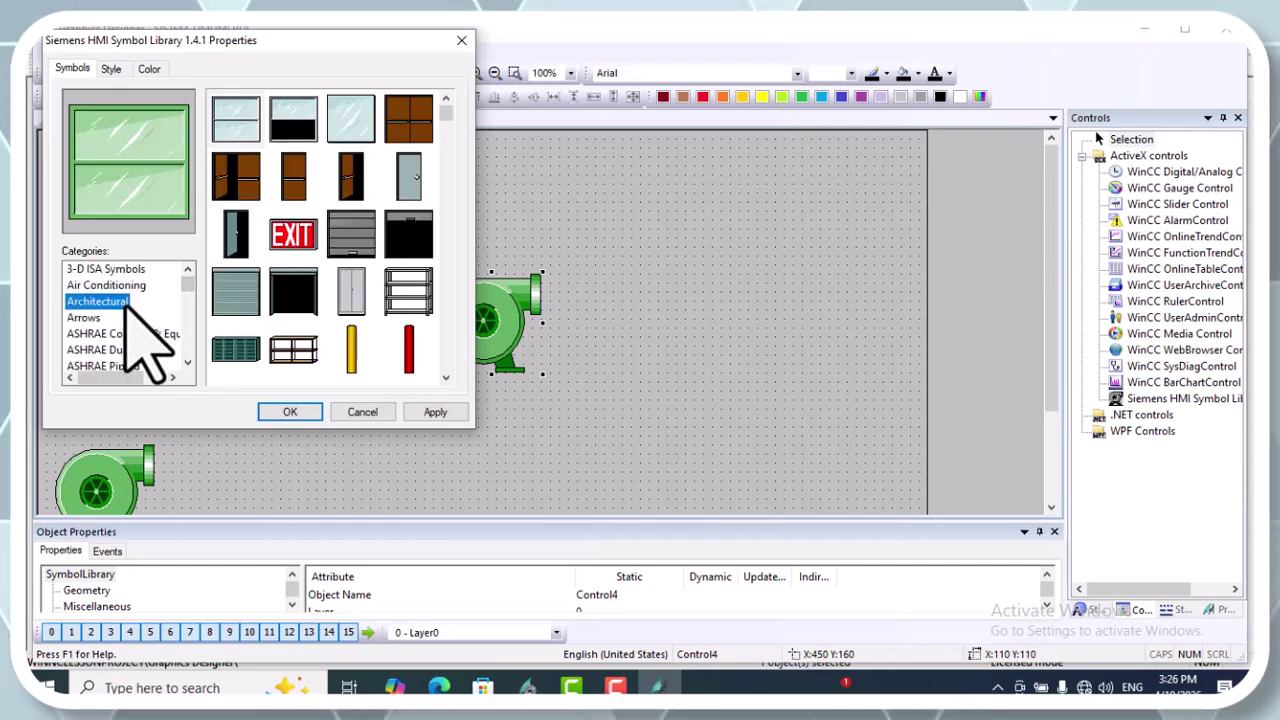
key("t")
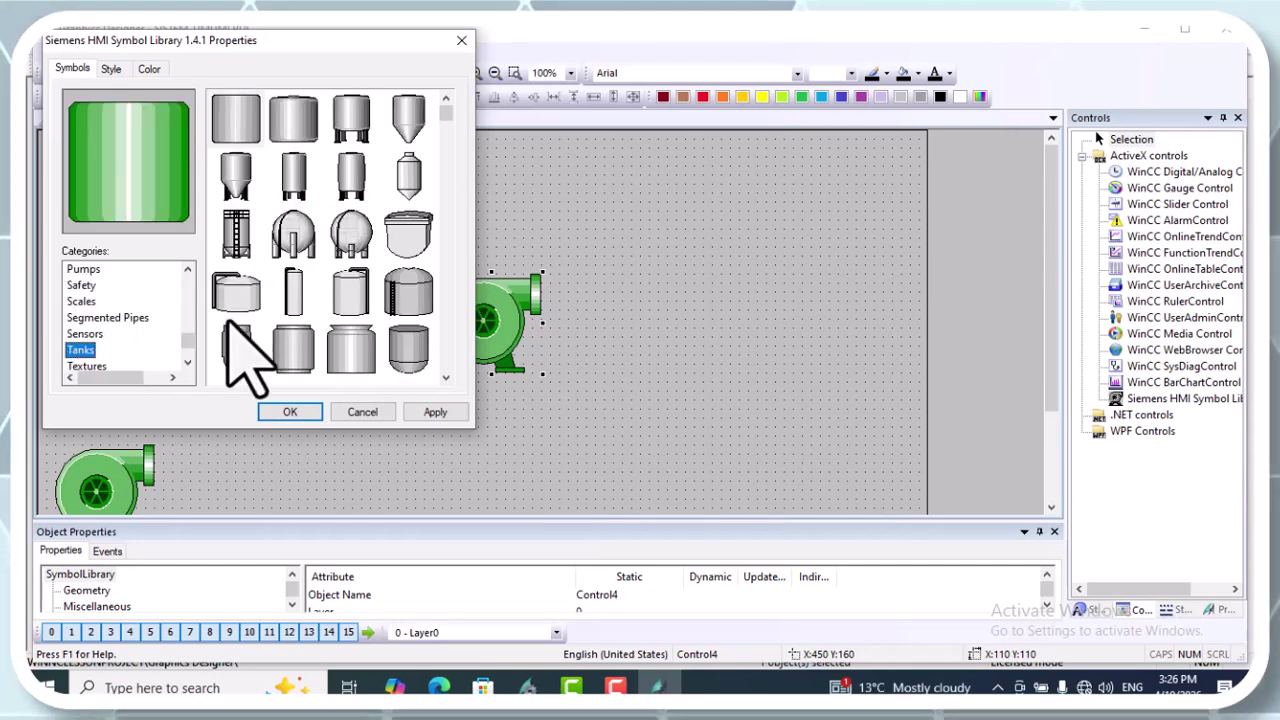
left_click(355, 110)
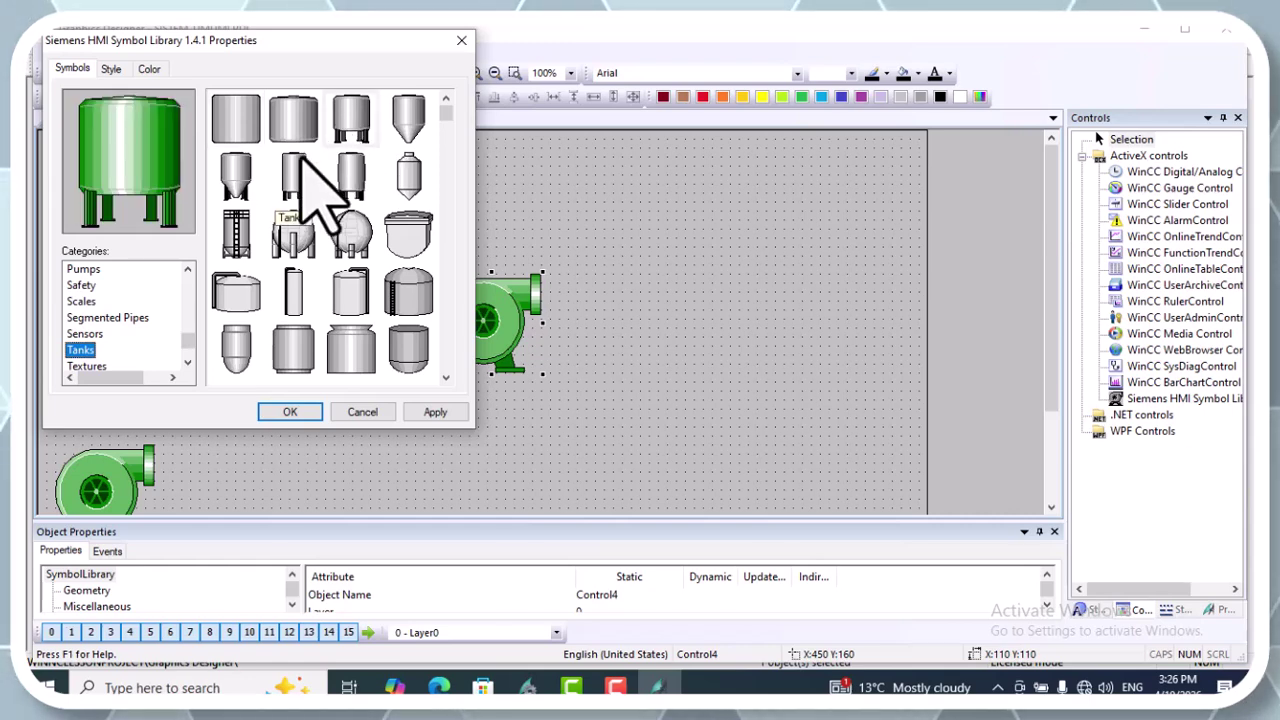
left_click(289, 412)
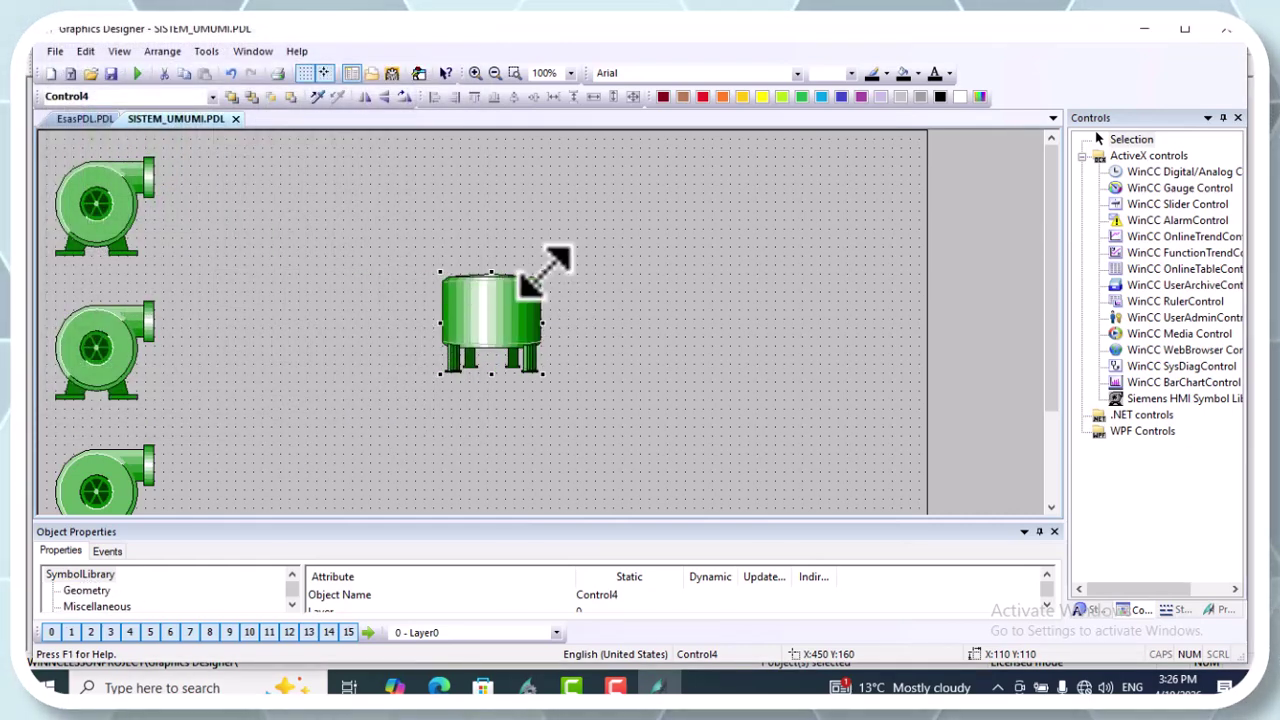
left_click_drag(542, 272, 479, 383)
left_click_drag(503, 298, 498, 264)
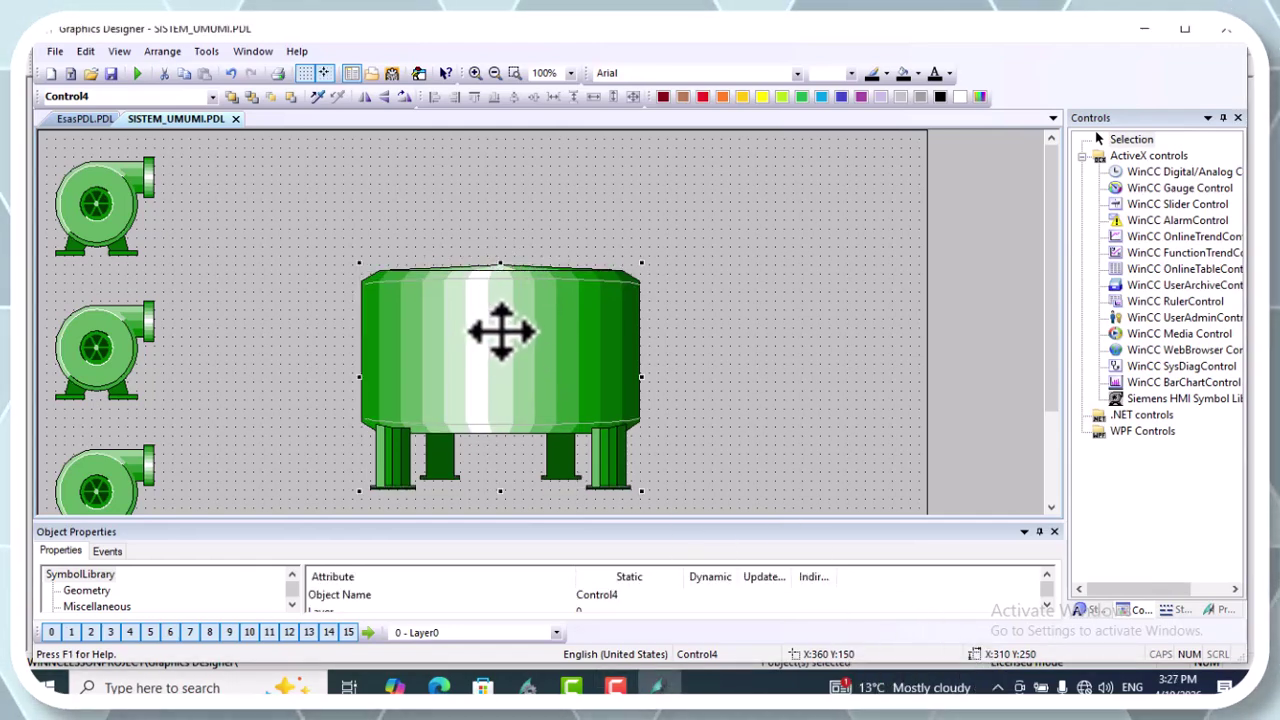
- Set the tank symbol's appearance to Original
double_click(500, 330)
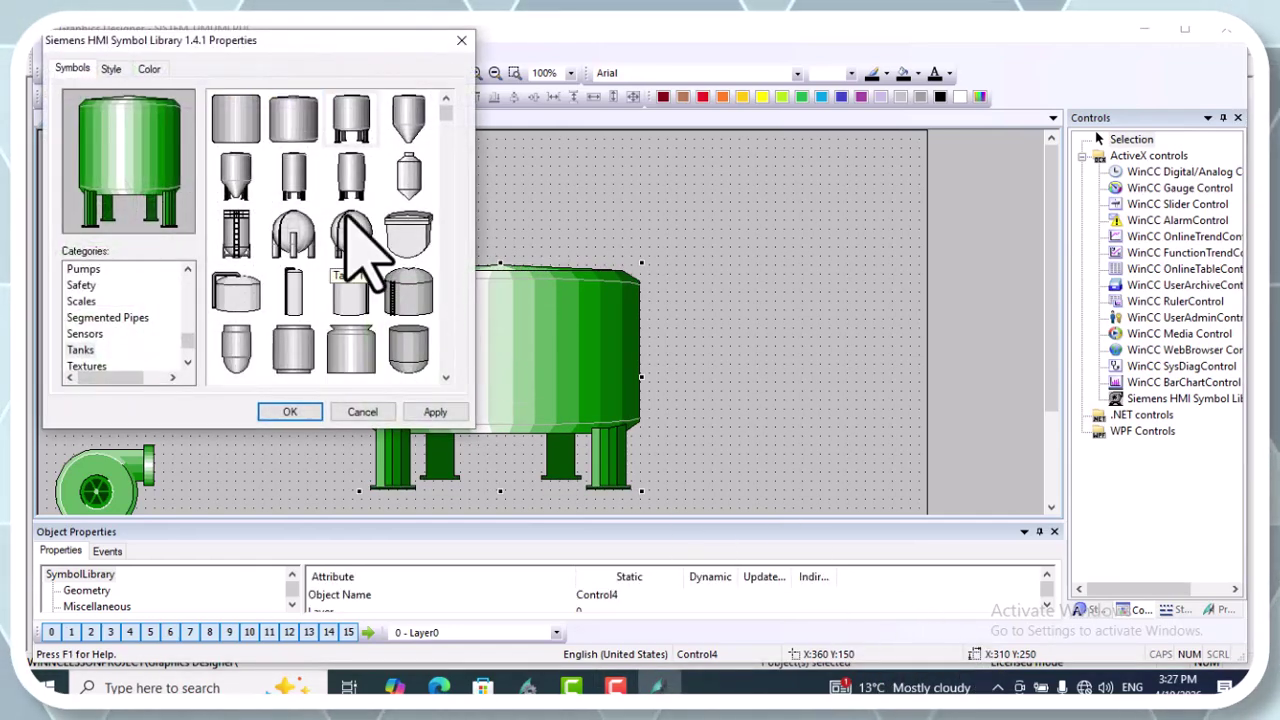
left_click(112, 70)
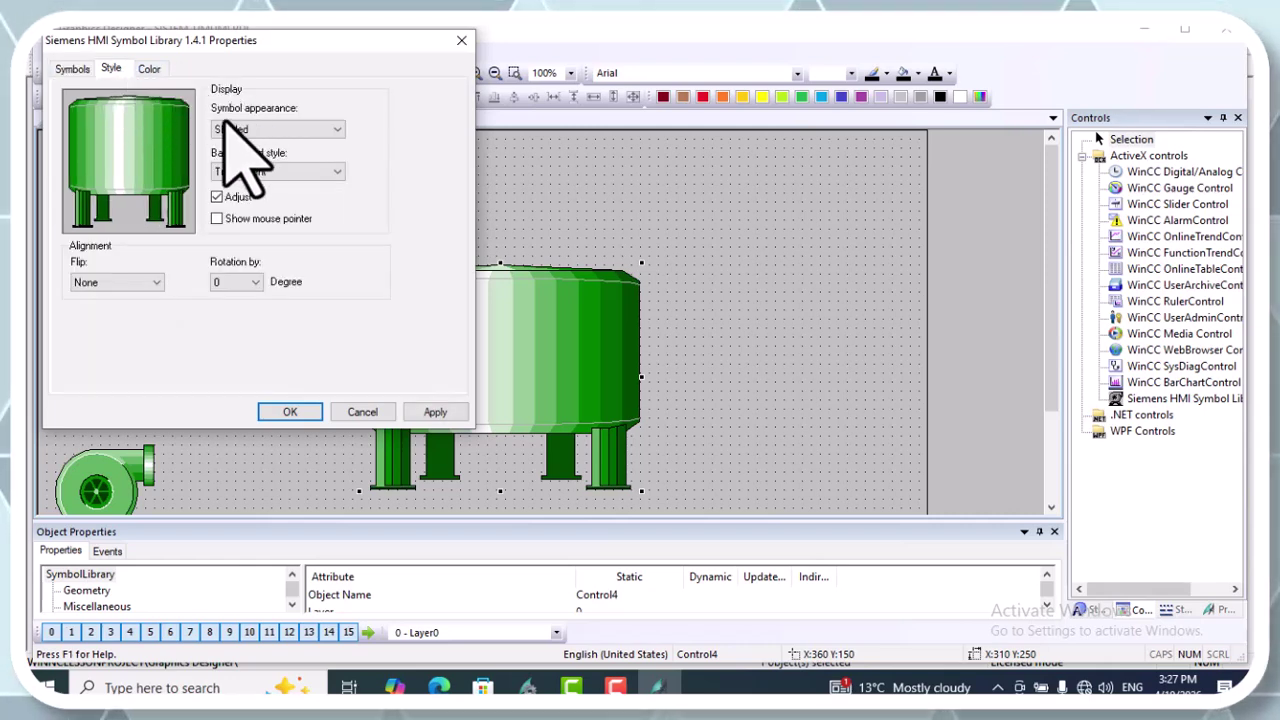
left_click(290, 129)
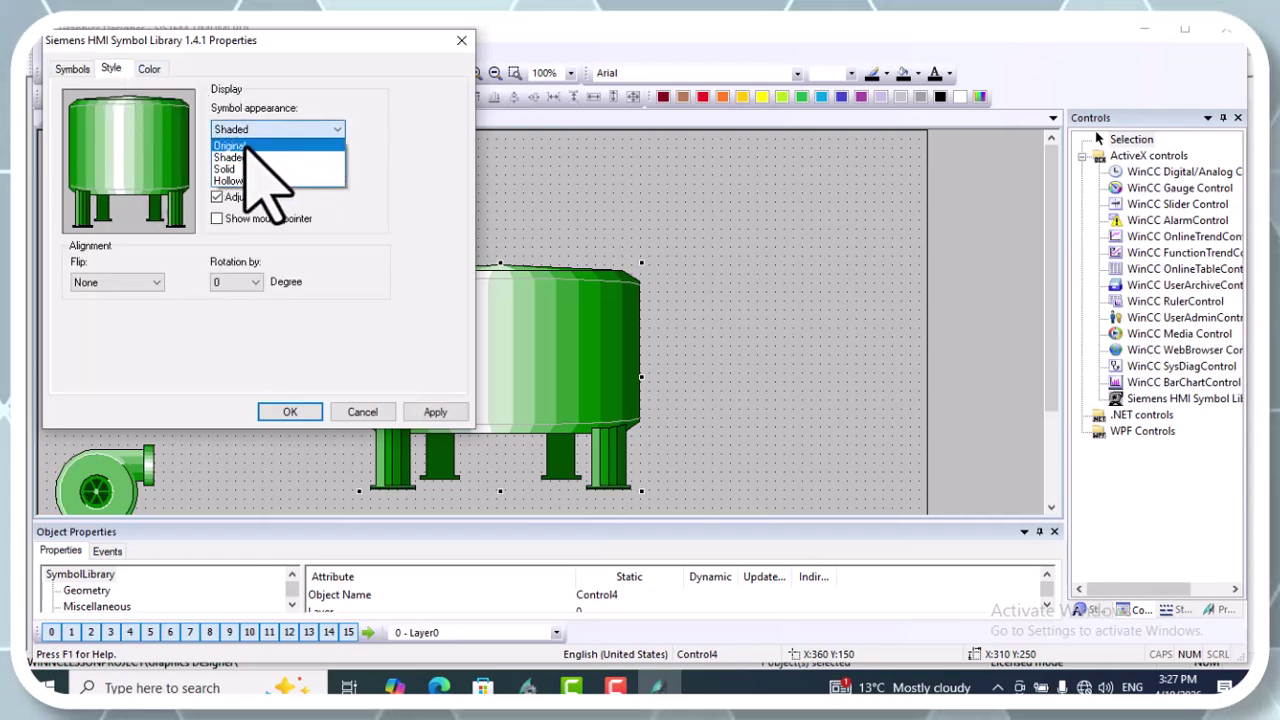
left_click(262, 143)
left_click(432, 412)
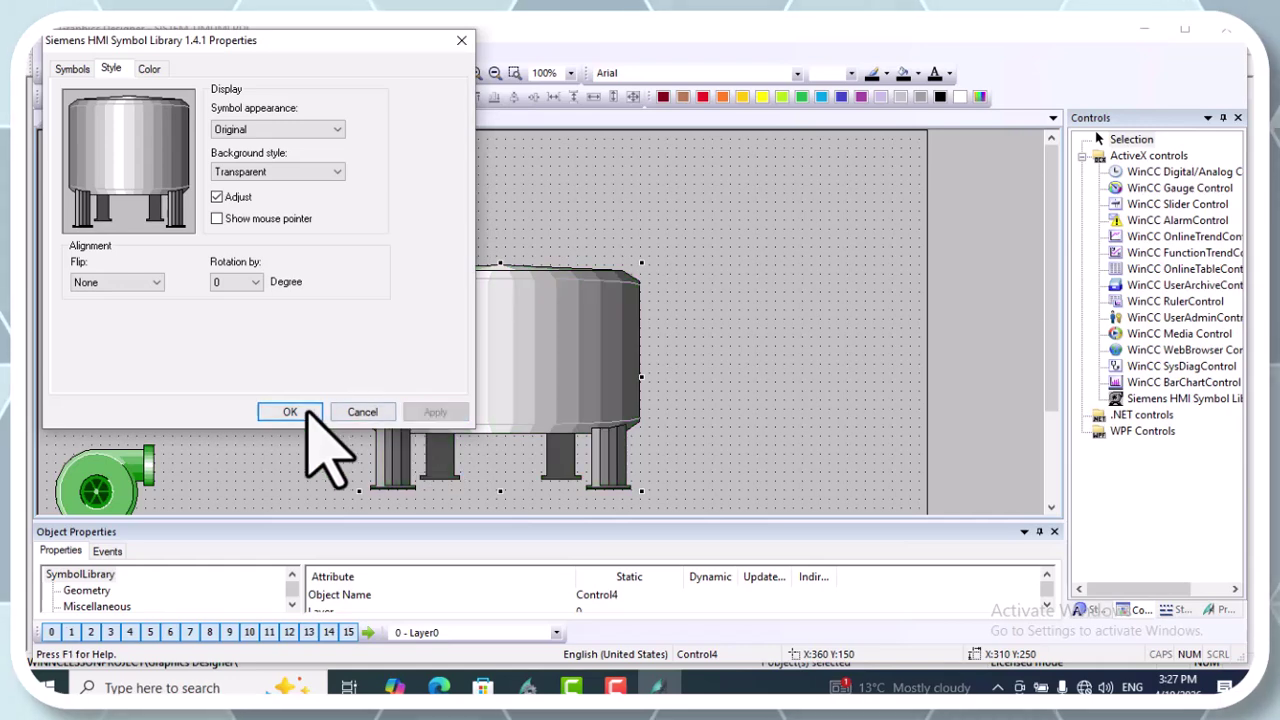
left_click(295, 412)
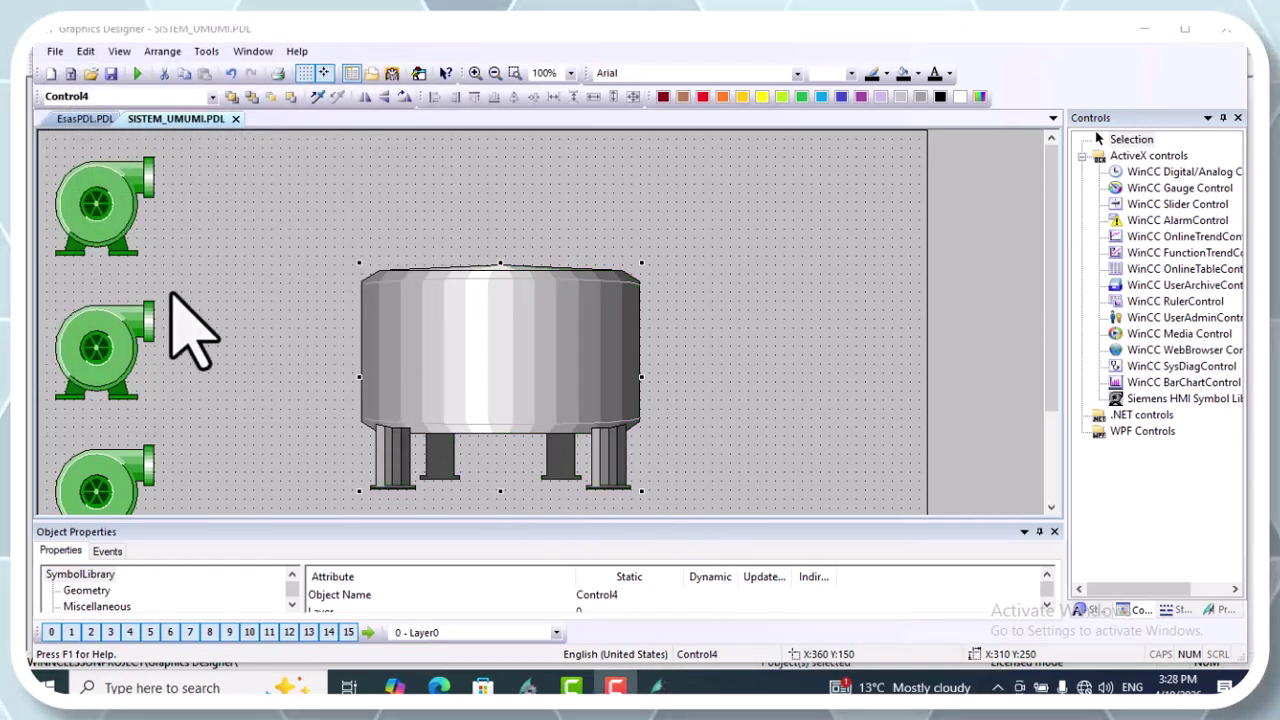
- Duplicate the uppermost pump and place the copy on the far side of the tank at about X 790, Y 270
right_click(94, 187)
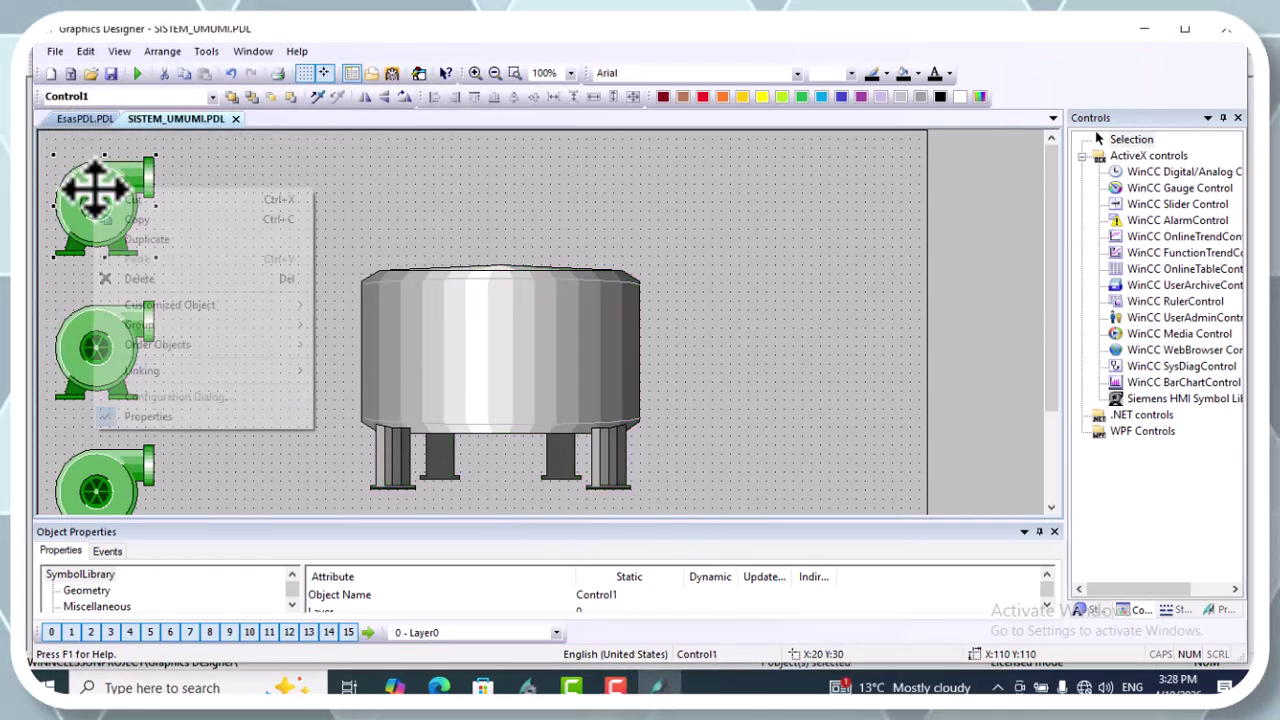
left_click(203, 241)
left_click_drag(106, 203, 785, 413)
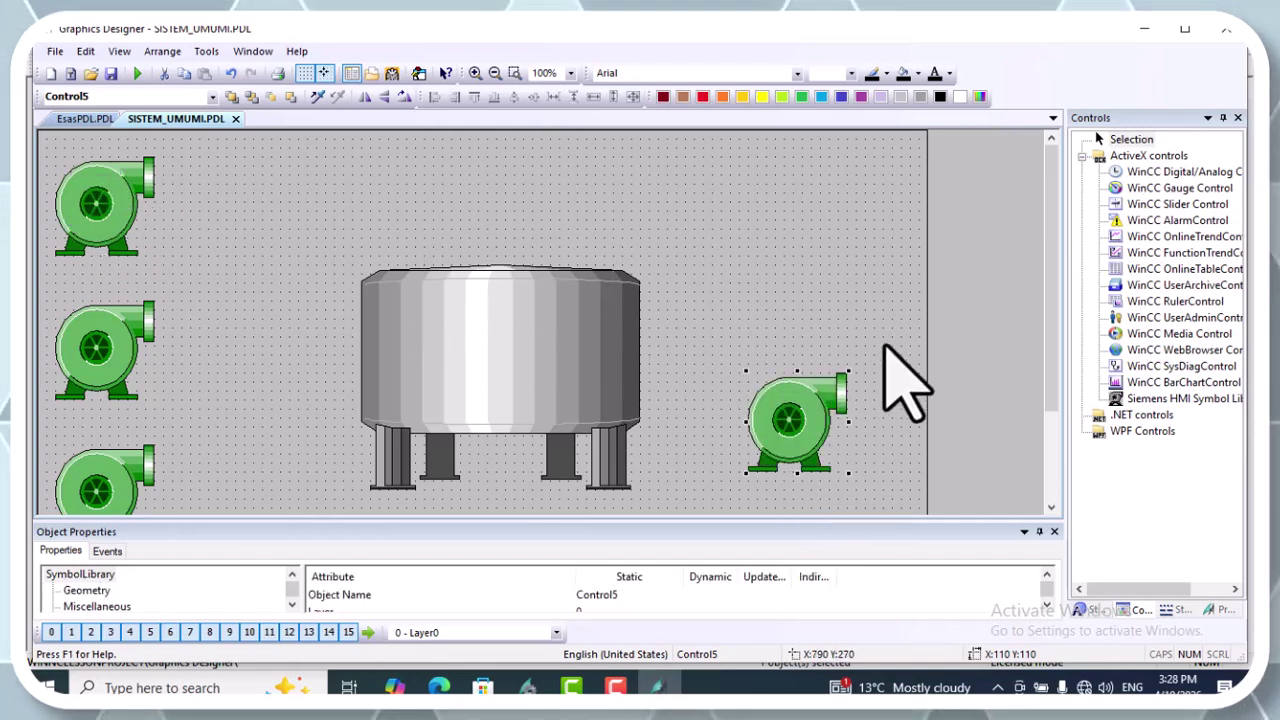
- Move the large four-legged tank down to about X 360, Y 220
scroll(1060, 385, "down", 2)
scroll(1065, 440, "down", 1)
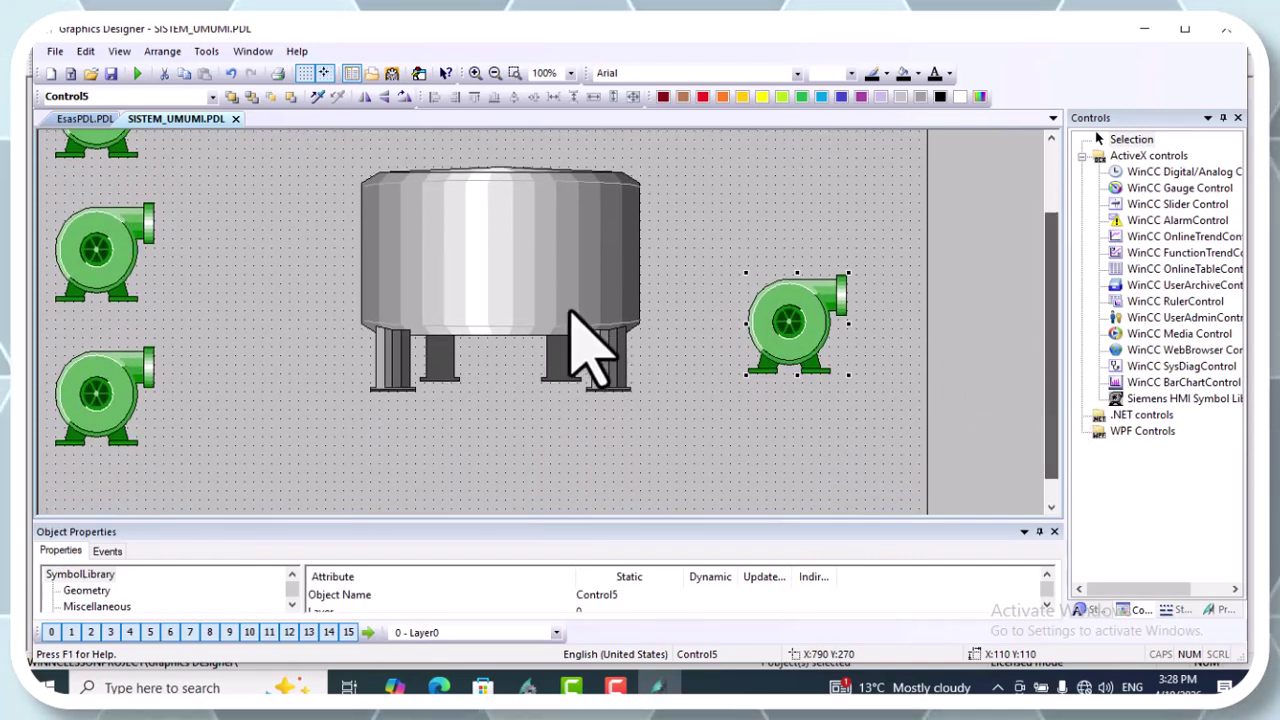
left_click(472, 225)
left_click_drag(470, 225, 484, 286)
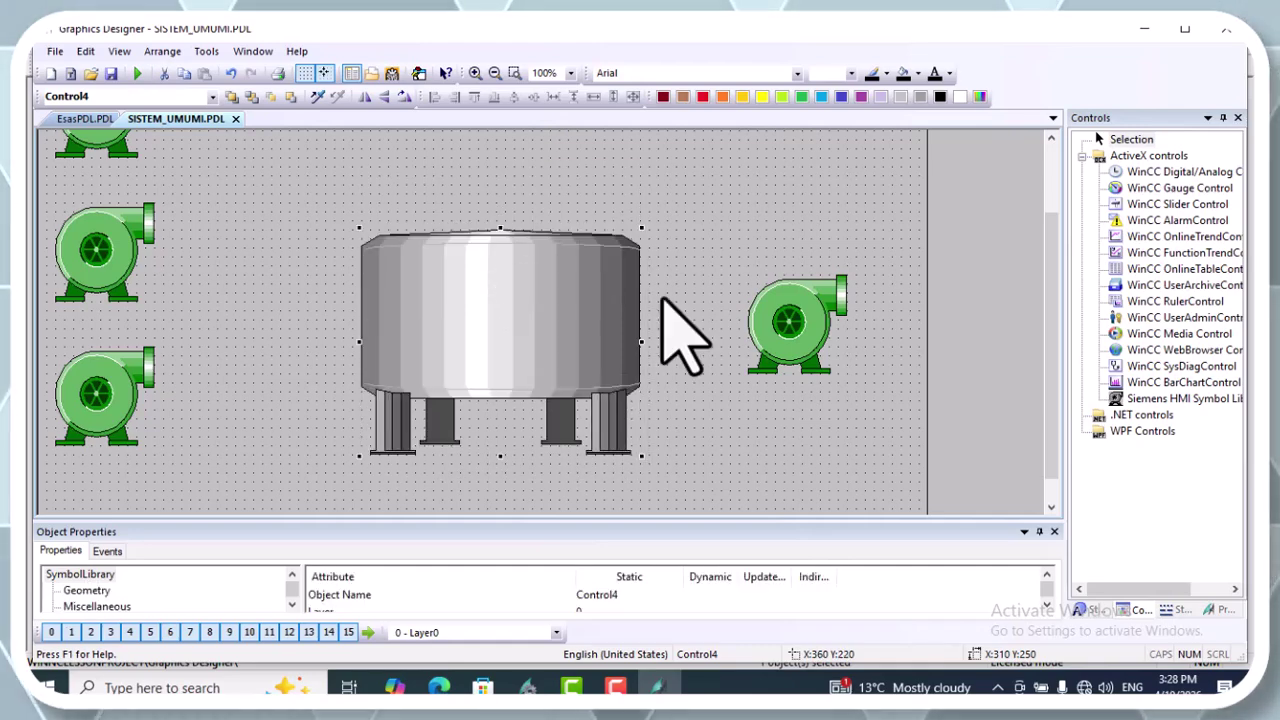
- Change the pump copy beside the large tank to the Tank 14 symbol from the Tanks category
left_click(780, 297)
right_click(787, 299)
left_click(794, 329)
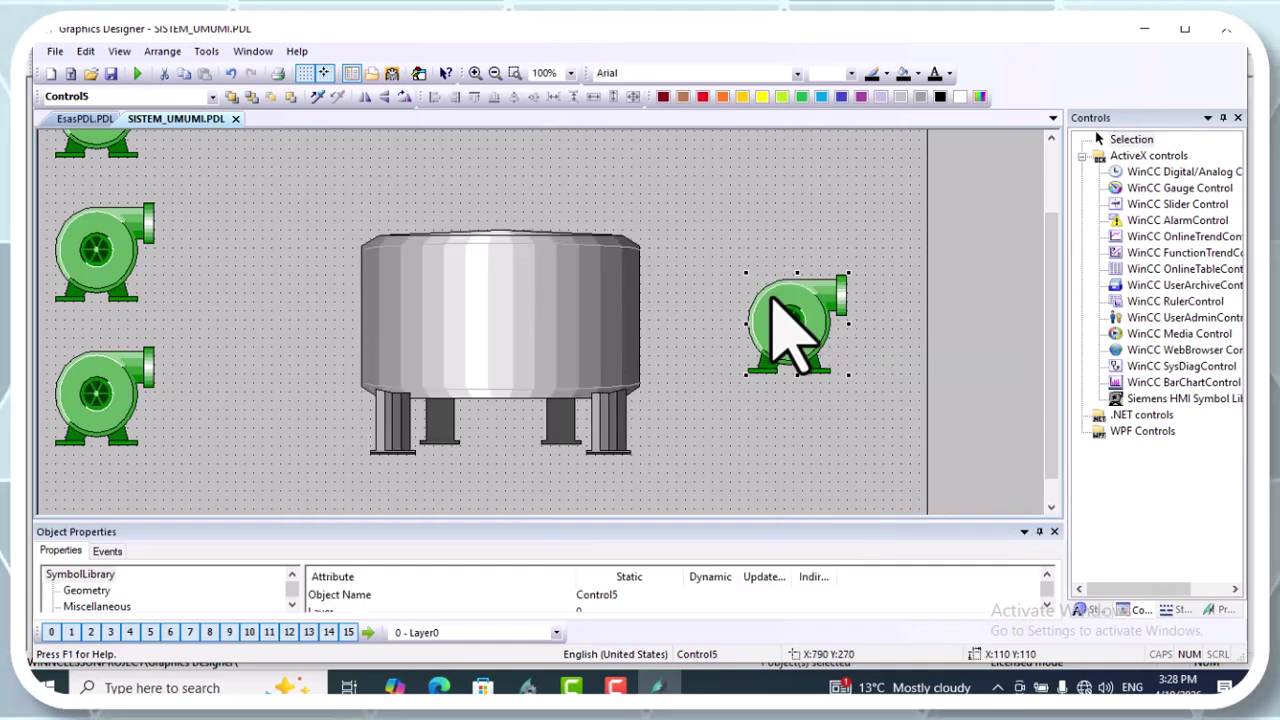
double_click(794, 329)
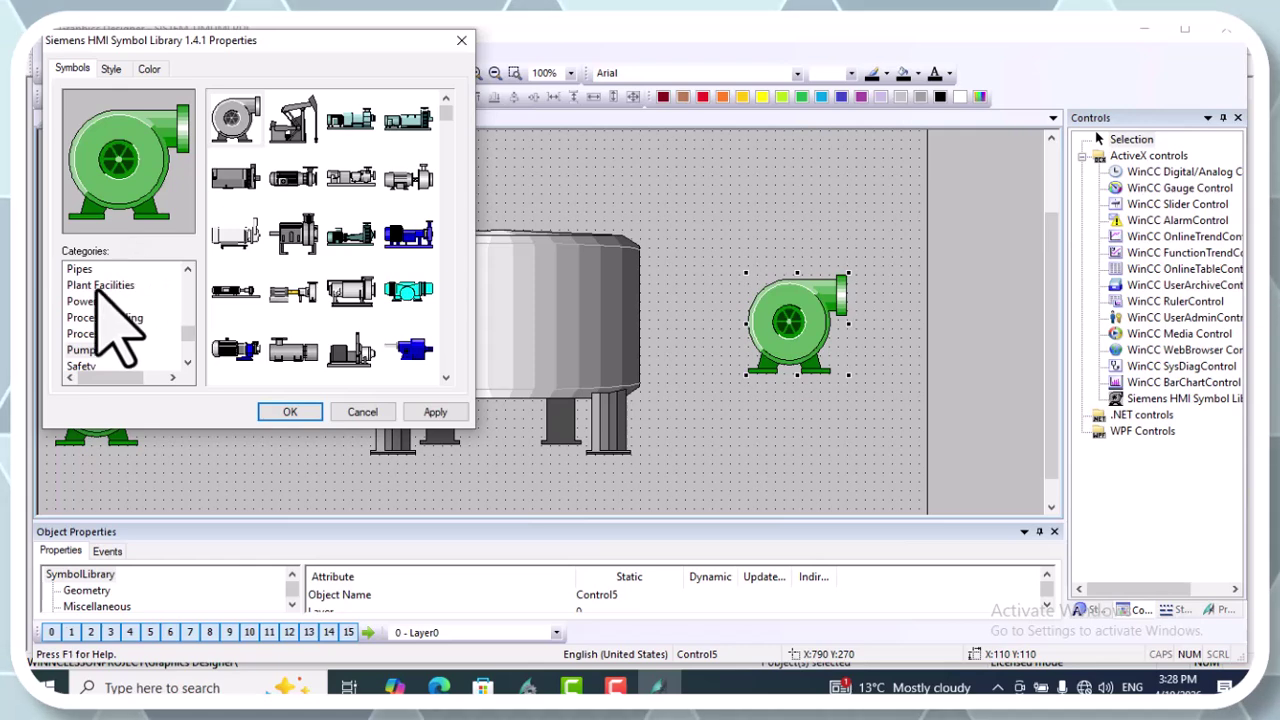
left_click(100, 286)
key("t")
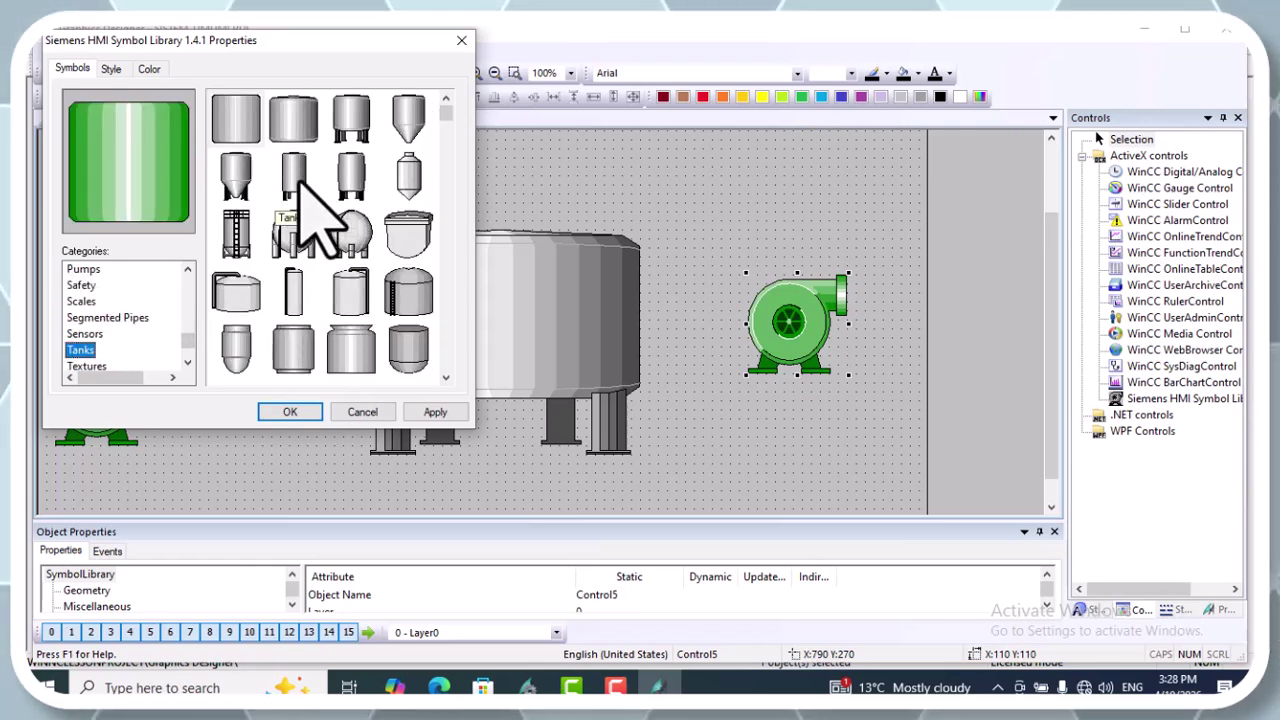
left_click(299, 296)
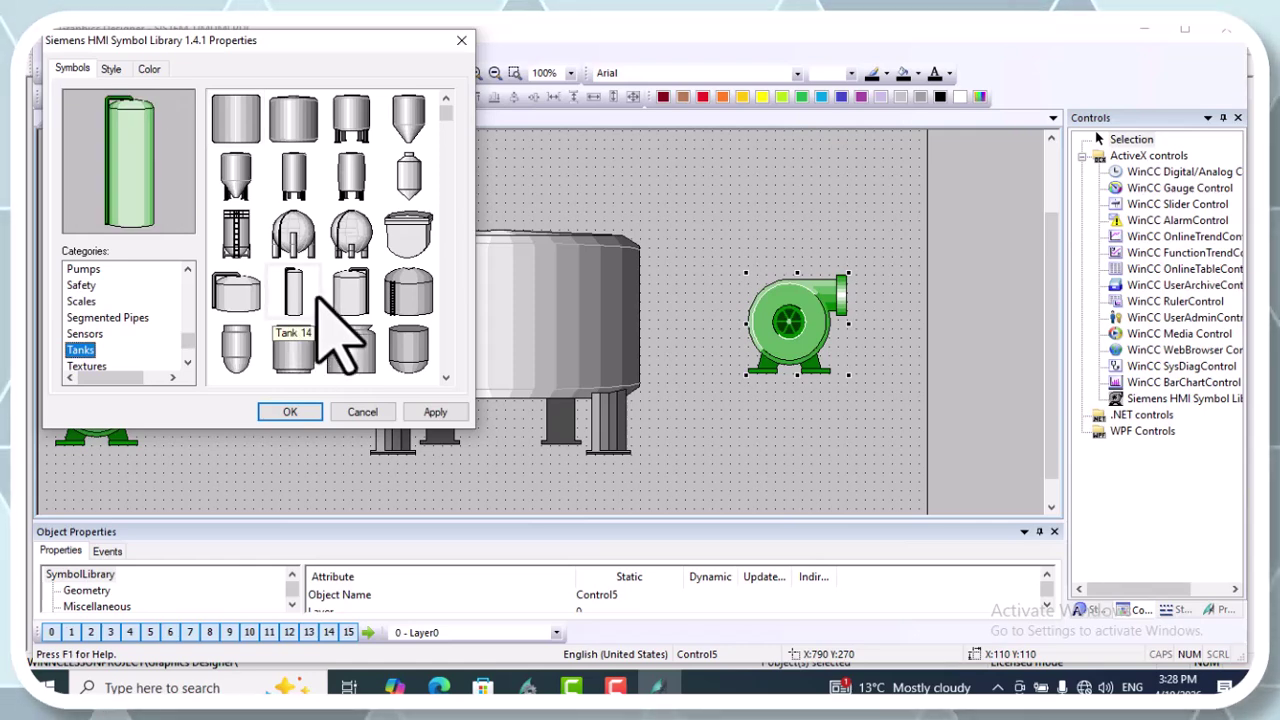
left_click(432, 411)
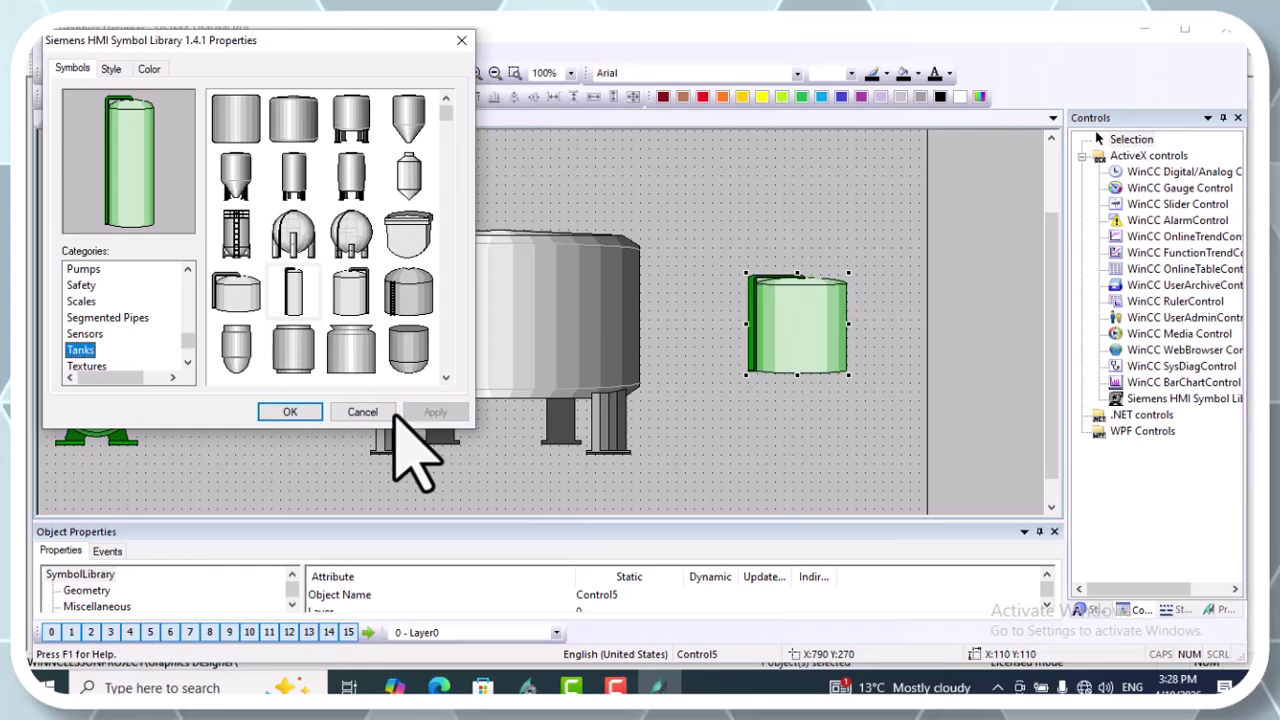
left_click(289, 412)
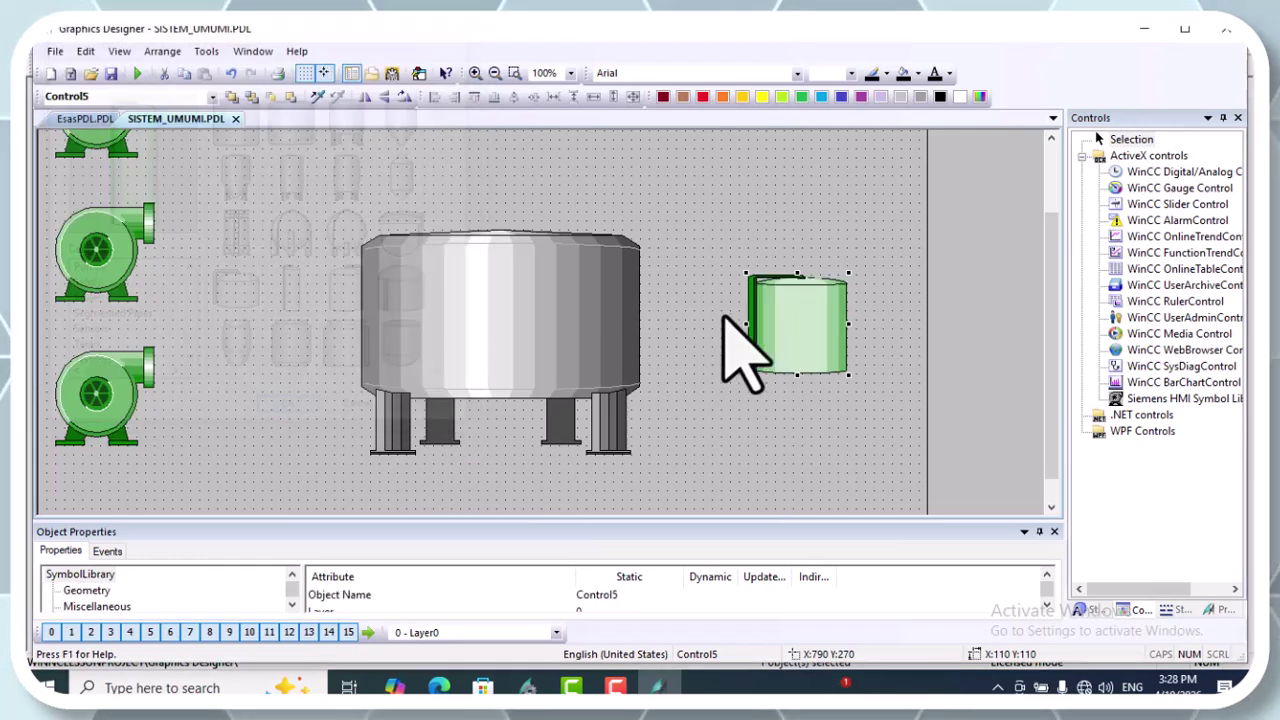
- Set the small tank's symbol appearance to Original and move and heighten it to about 110 × 140 at X 780, Y 320
double_click(790, 300)
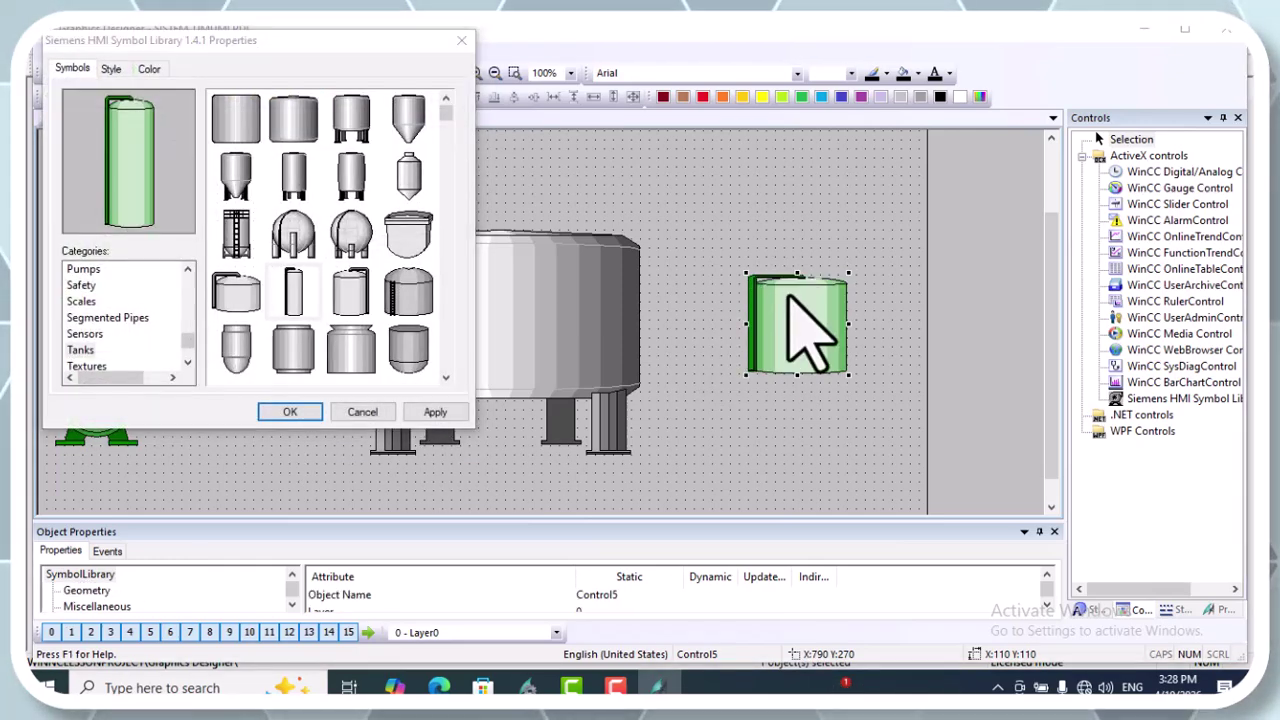
left_click(112, 70)
left_click(295, 129)
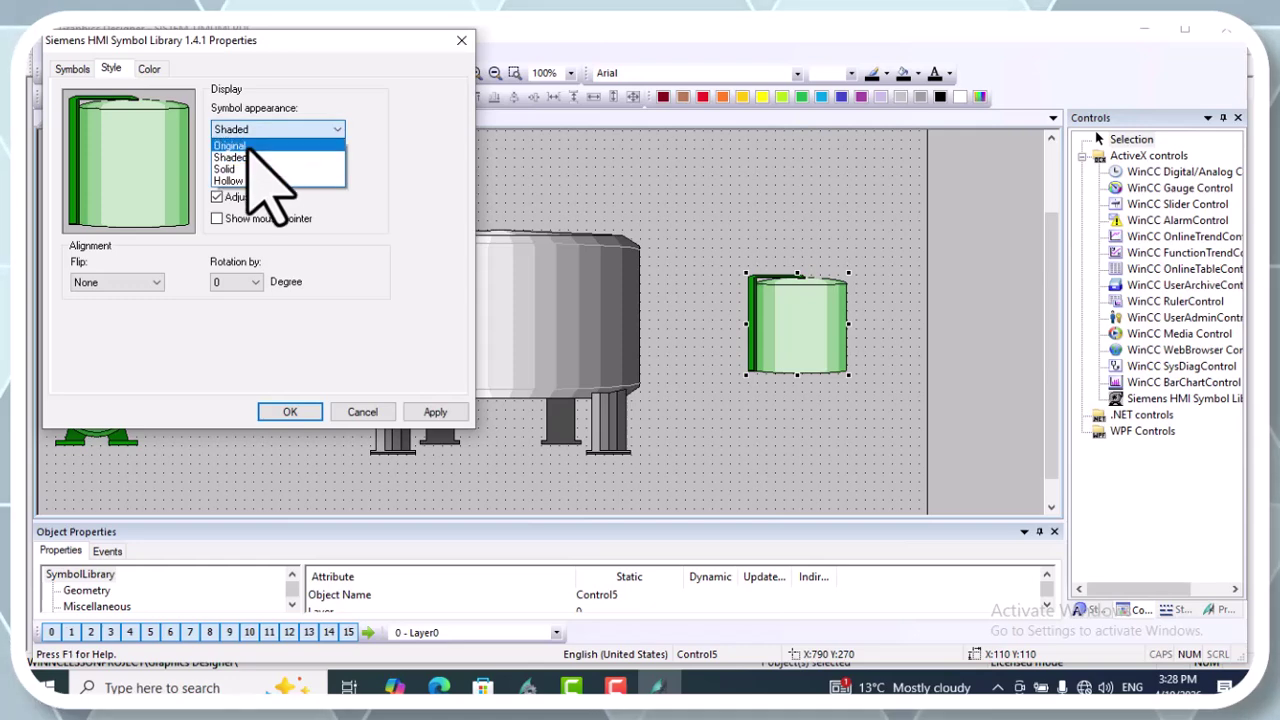
left_click(300, 170)
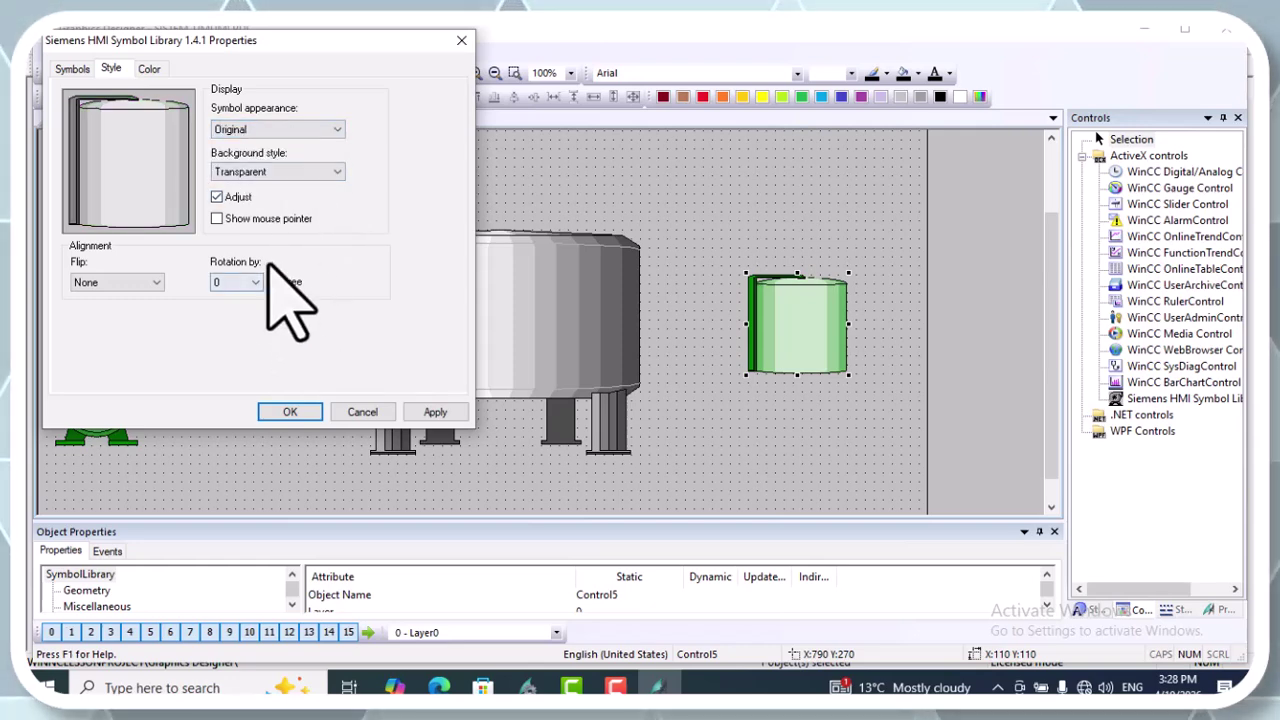
left_click(435, 412)
left_click(290, 412)
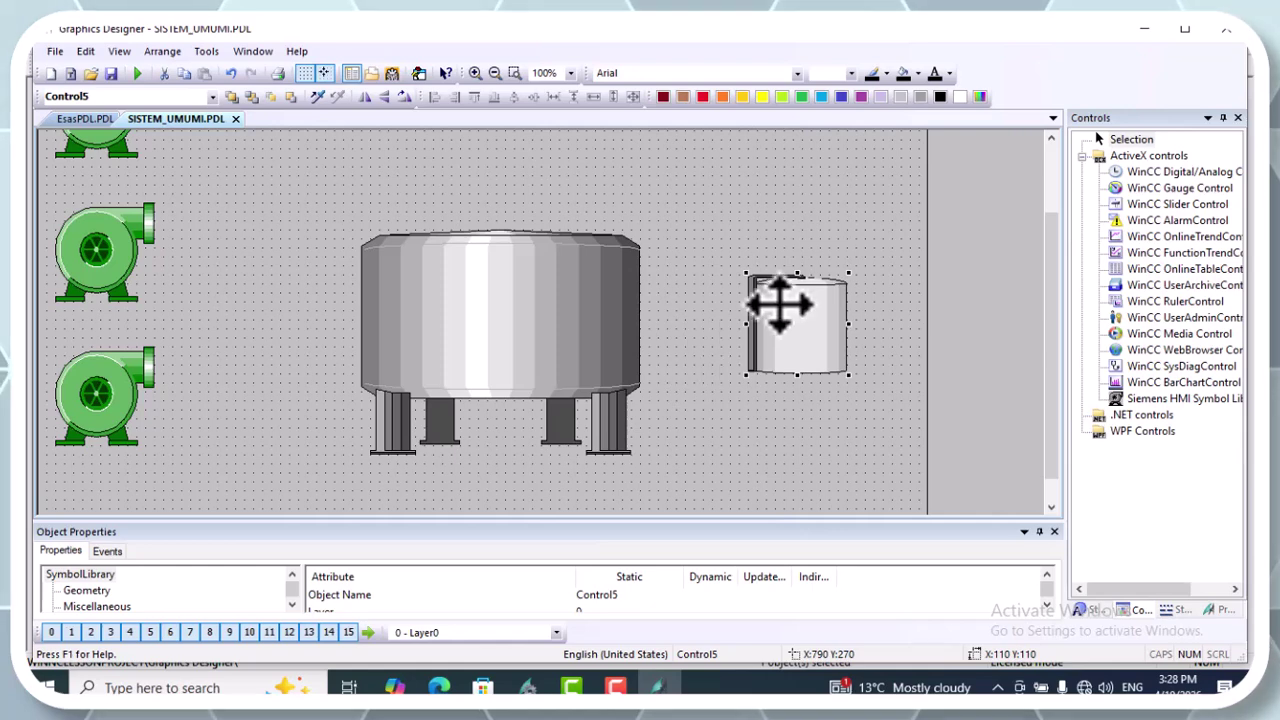
left_click_drag(797, 375, 789, 457)
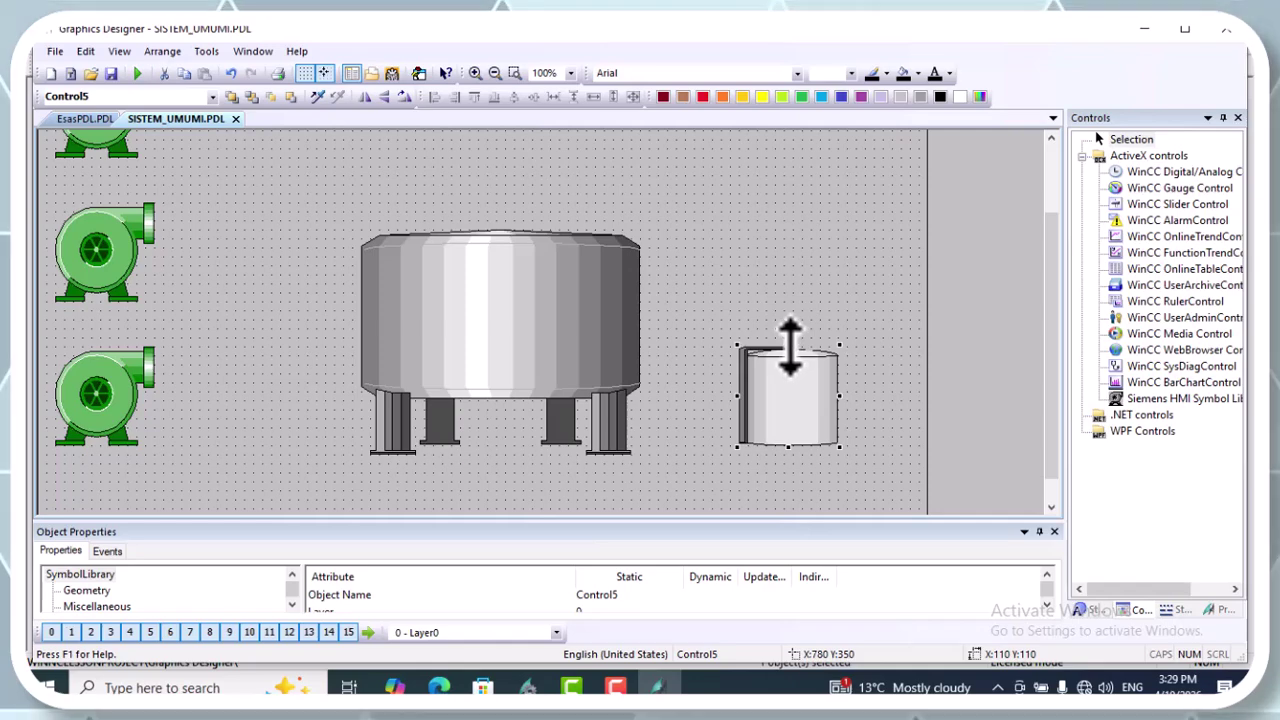
left_click_drag(791, 322, 791, 321)
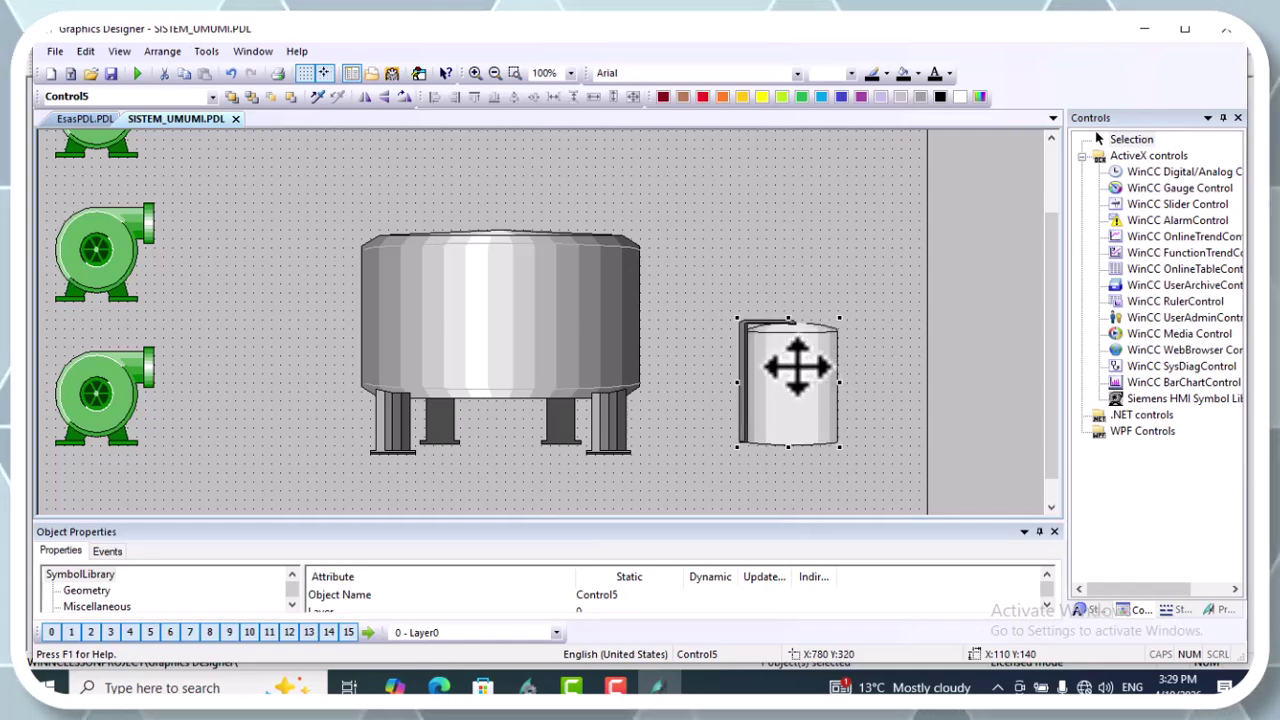
double_click(797, 366)
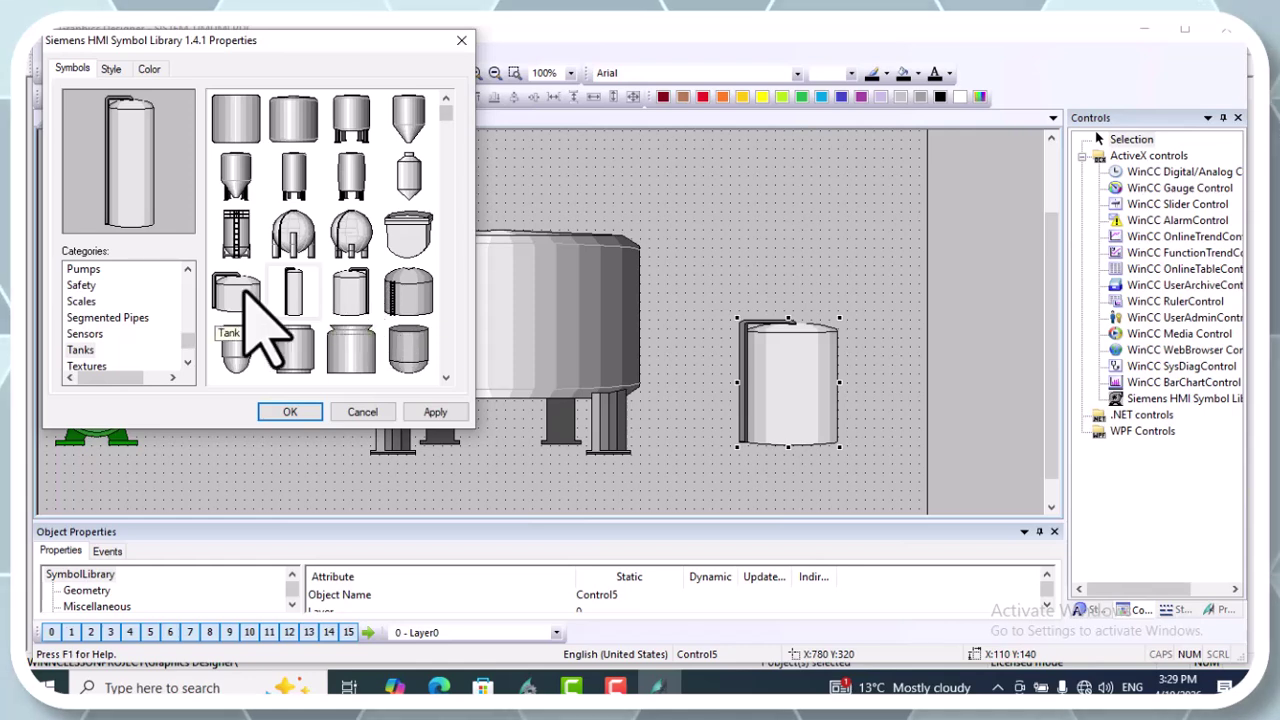
left_click(299, 352)
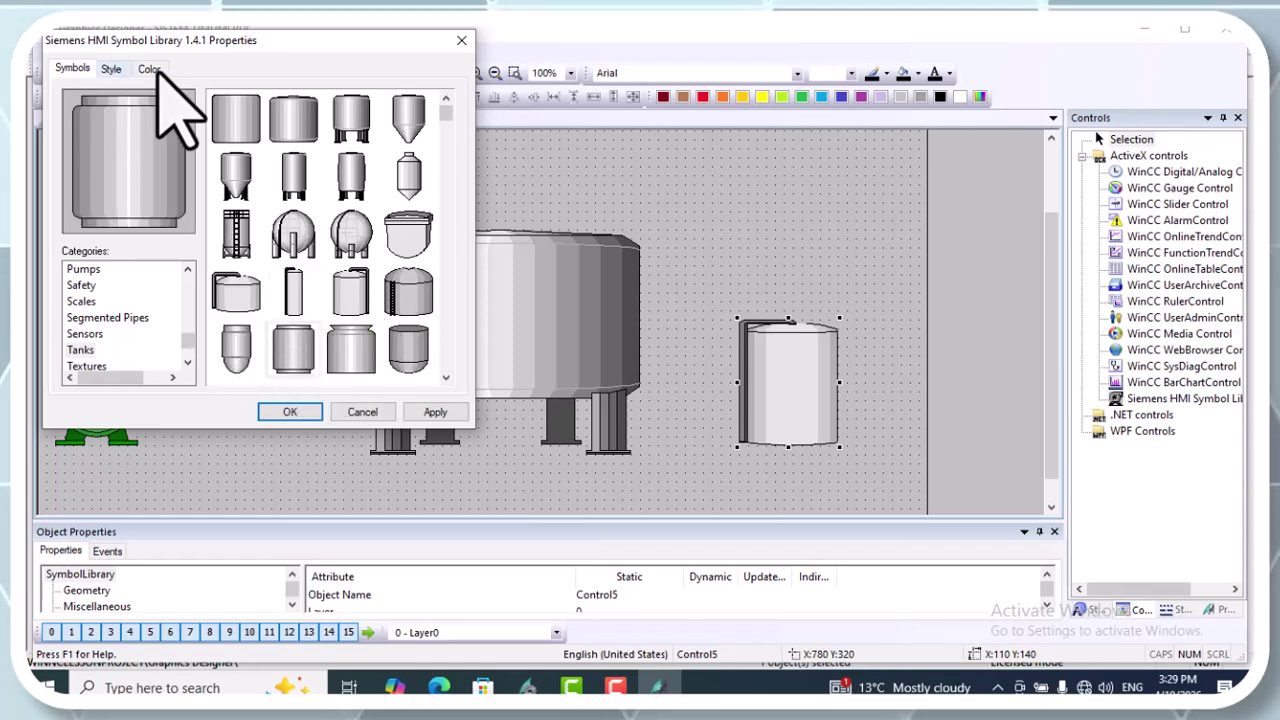
left_click(365, 412)
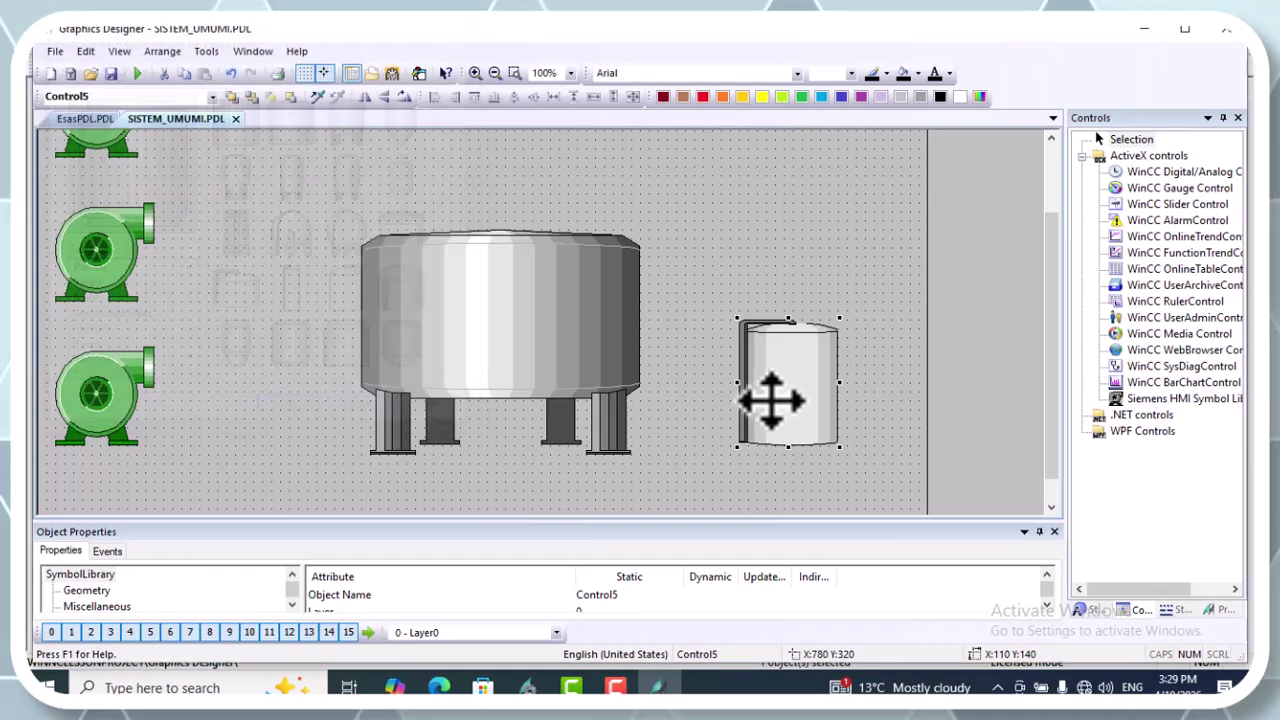
- Examine the background and blink colour settings in the small tank's symbol properties
double_click(786, 390)
left_click(149, 68)
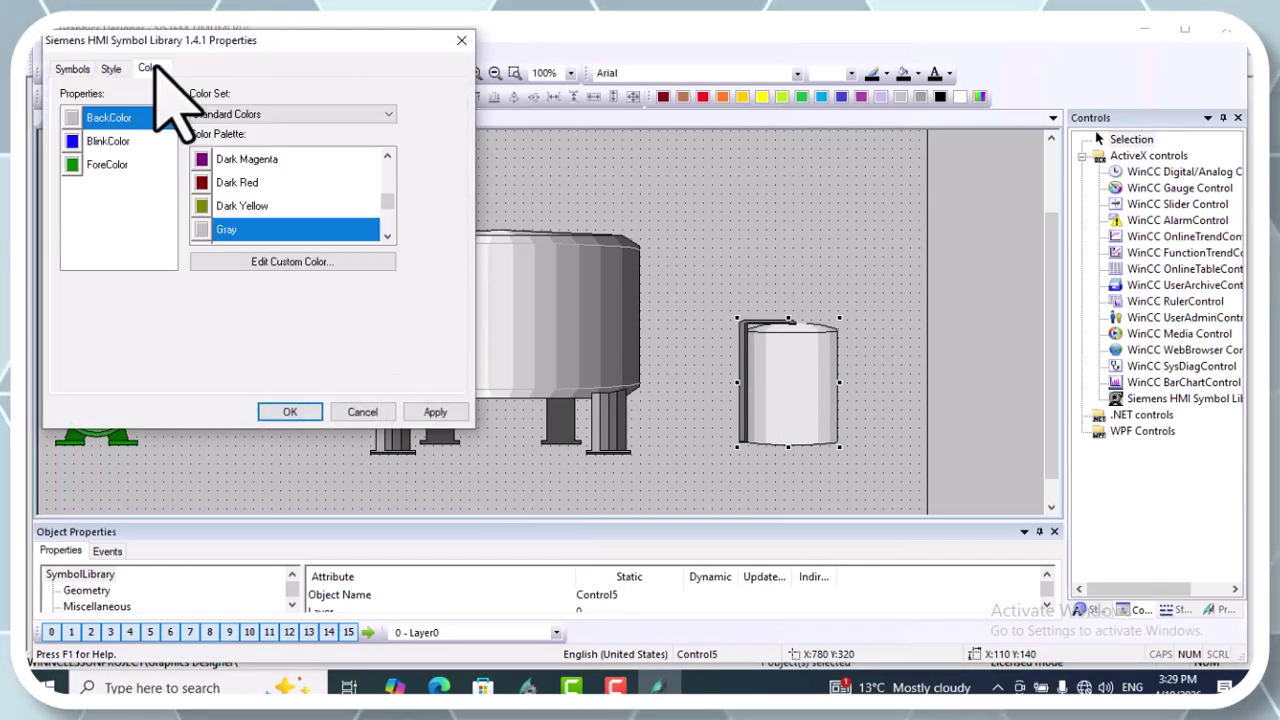
left_click(108, 142)
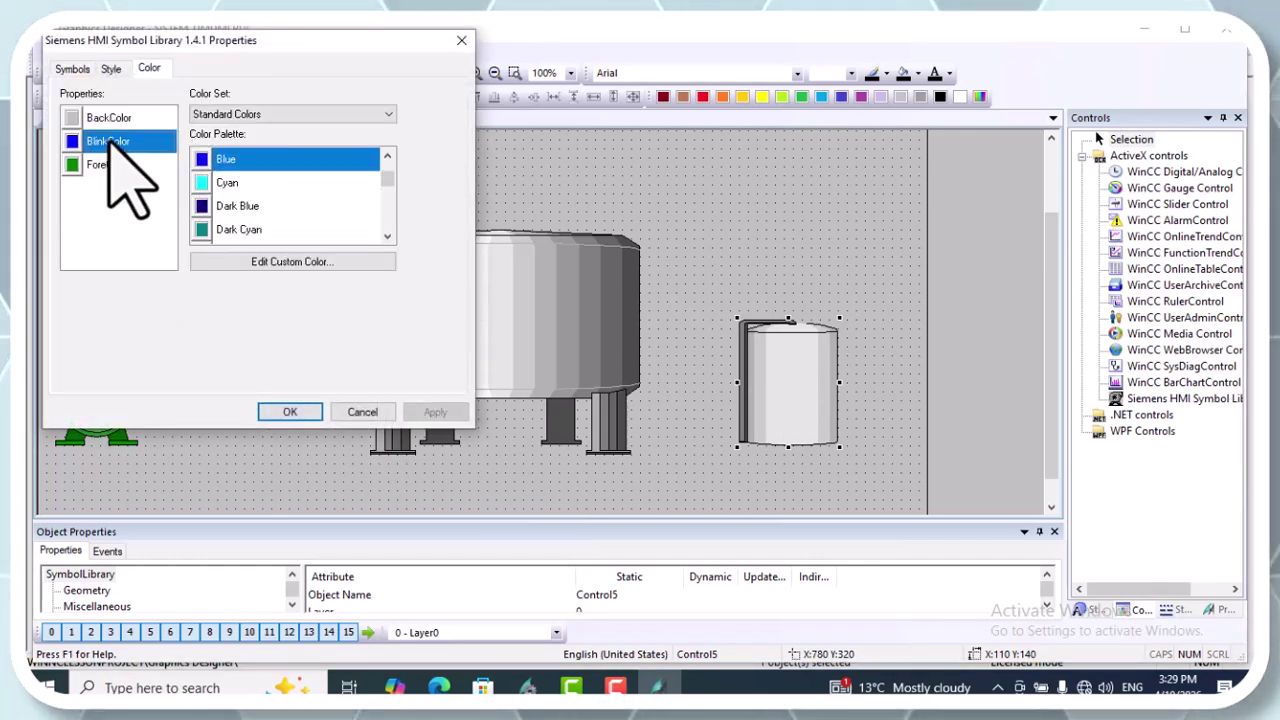
left_click(292, 412)
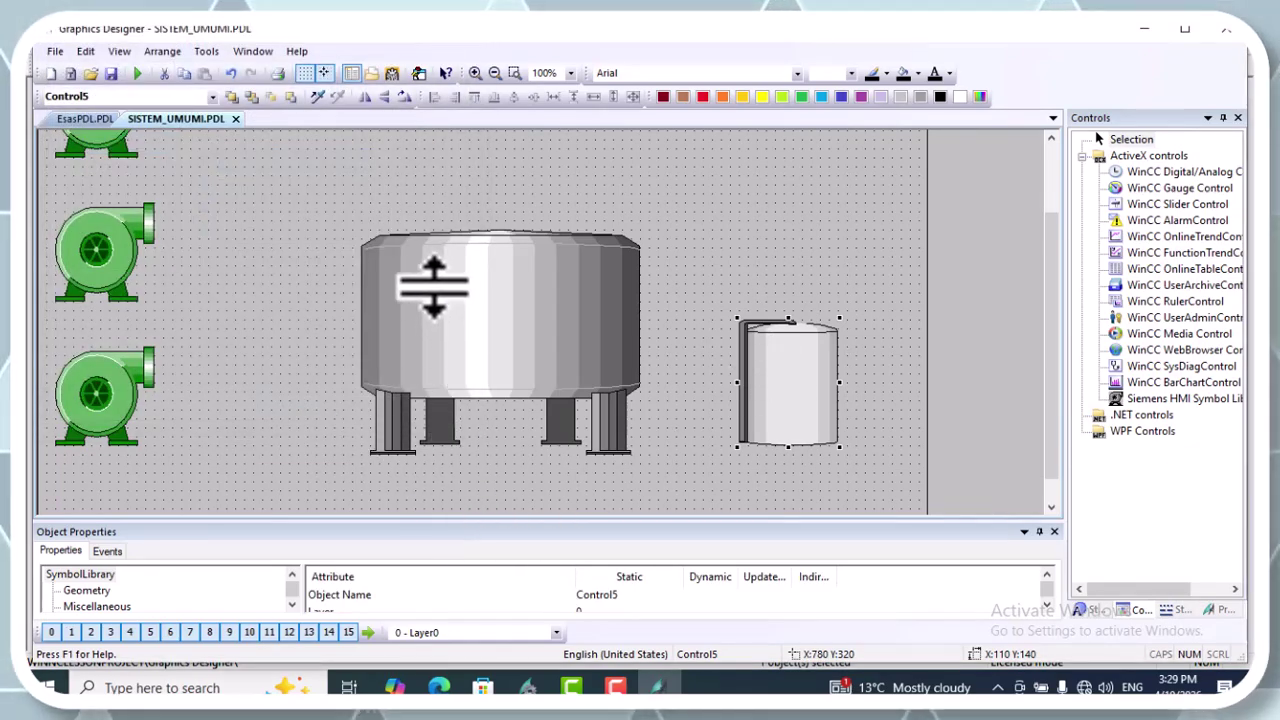
- Set the BackColor in the small tank's control properties to dark blue, HTML code 0000B5
left_click_drag(432, 287, 432, 290)
left_click(86, 357)
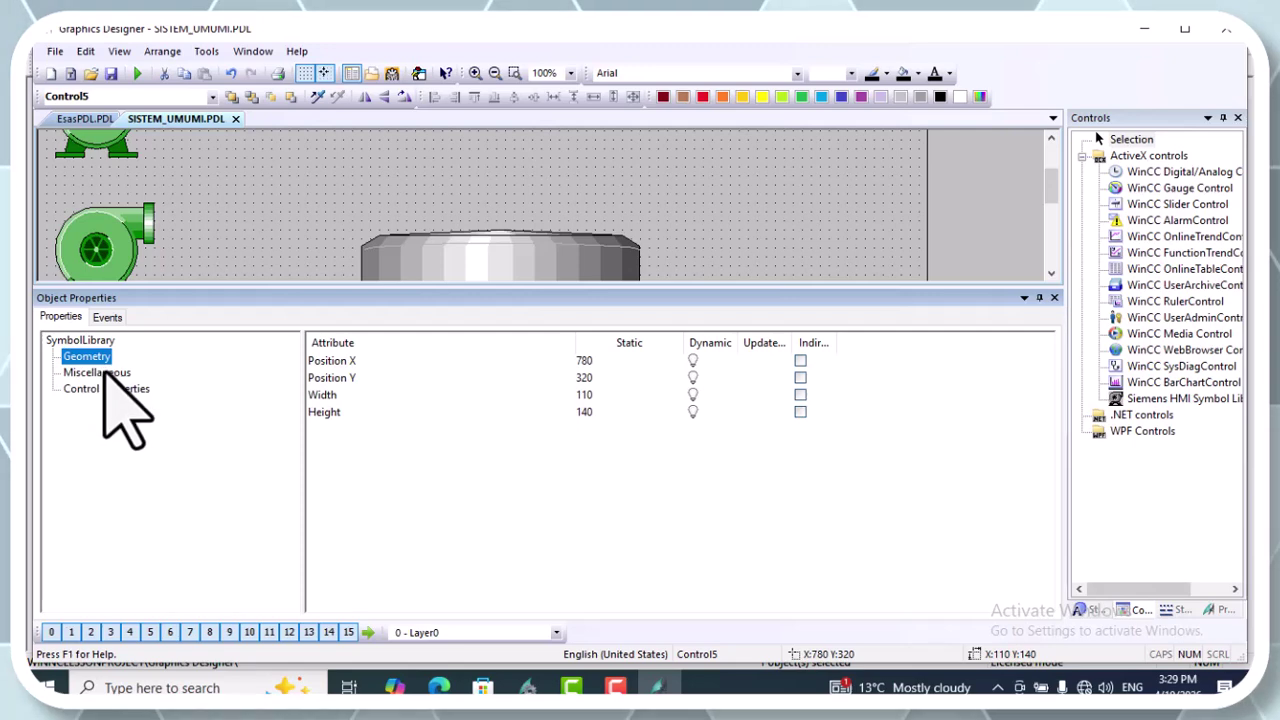
left_click(112, 373)
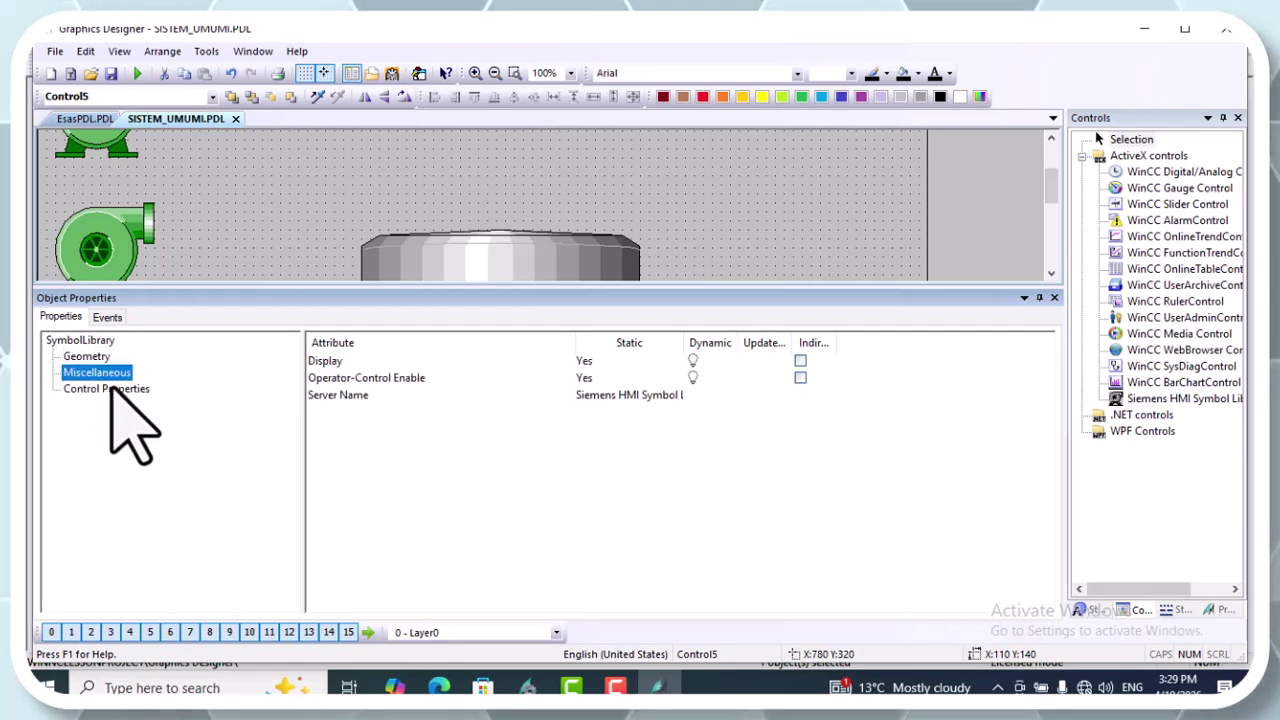
left_click(112, 389)
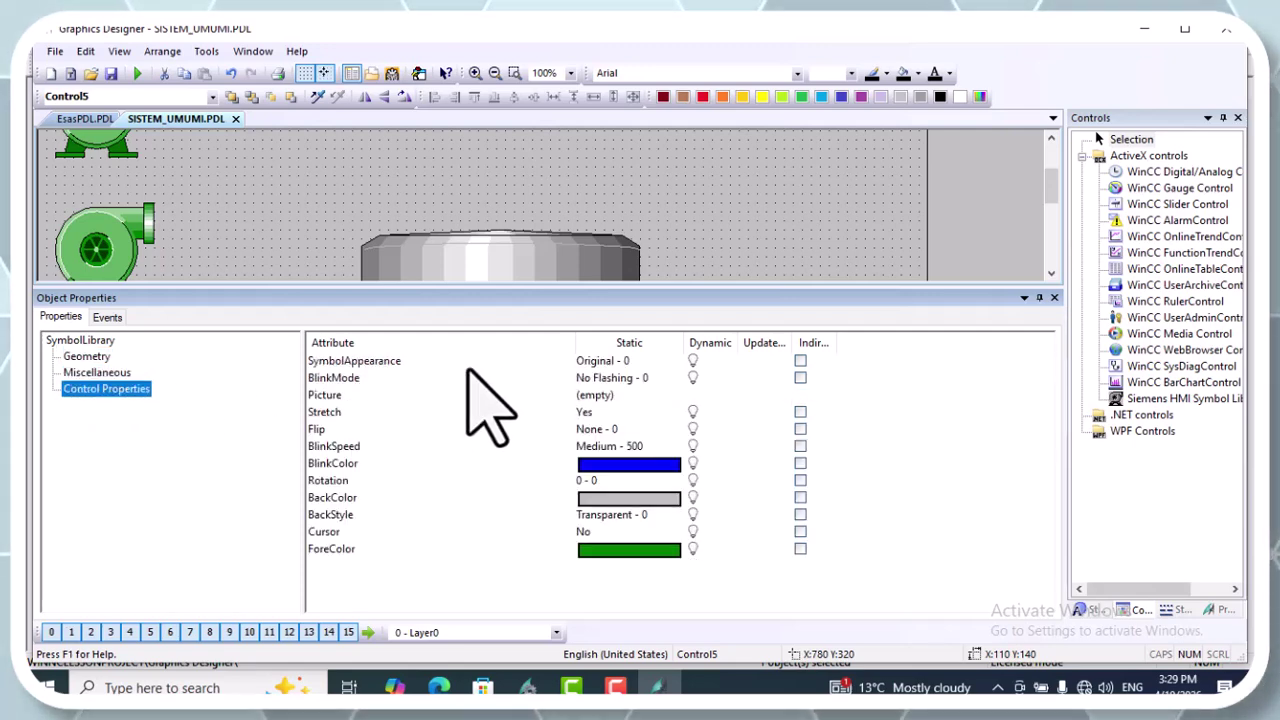
double_click(645, 498)
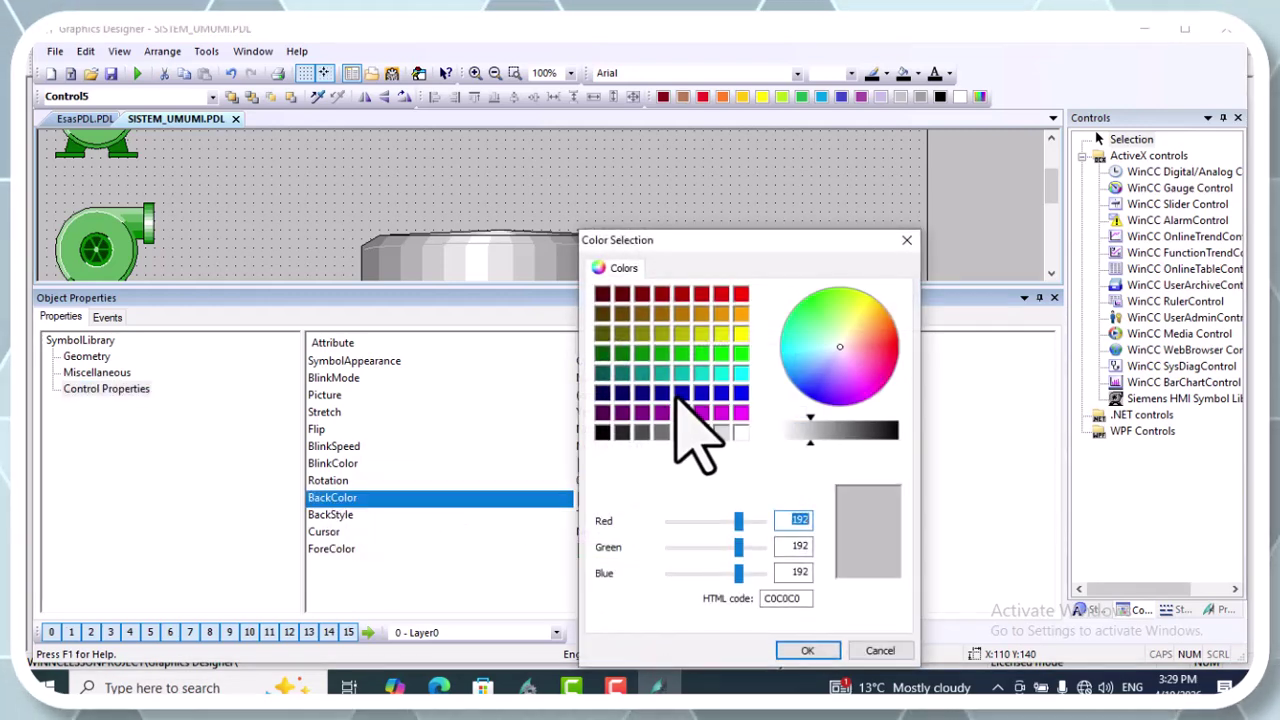
left_click(681, 393)
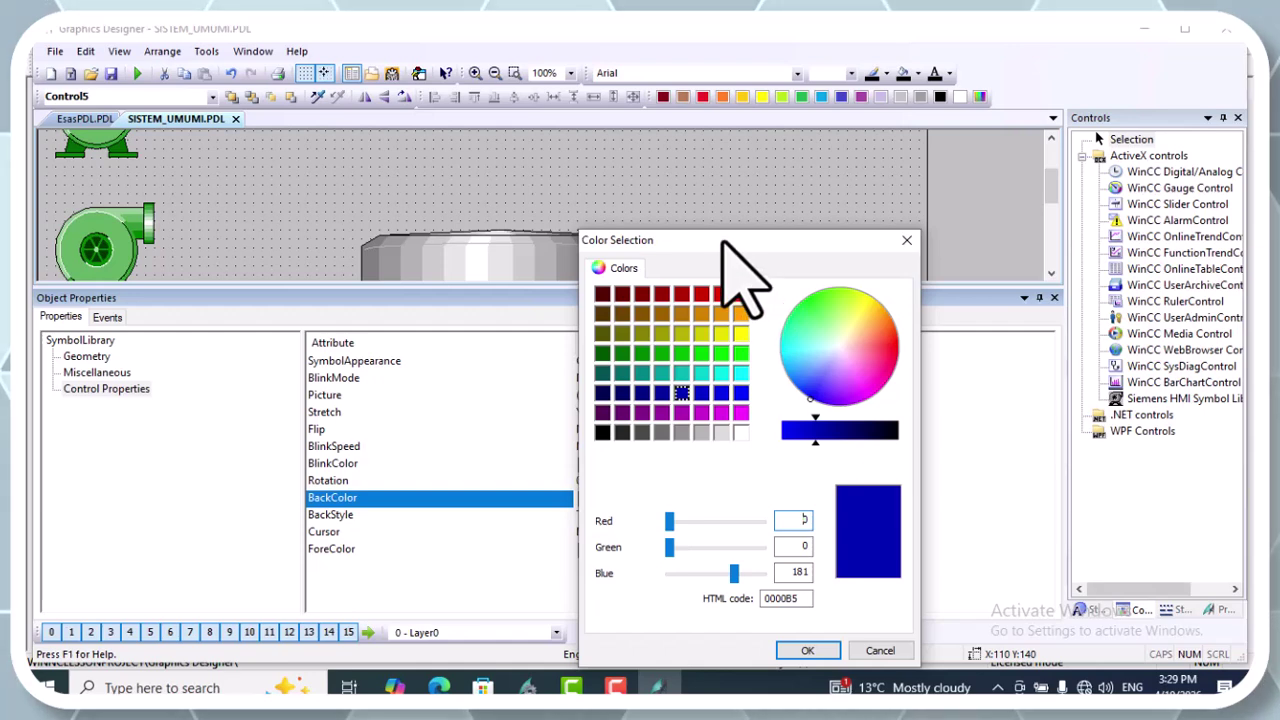
left_click_drag(722, 245, 502, 130)
left_click(603, 542)
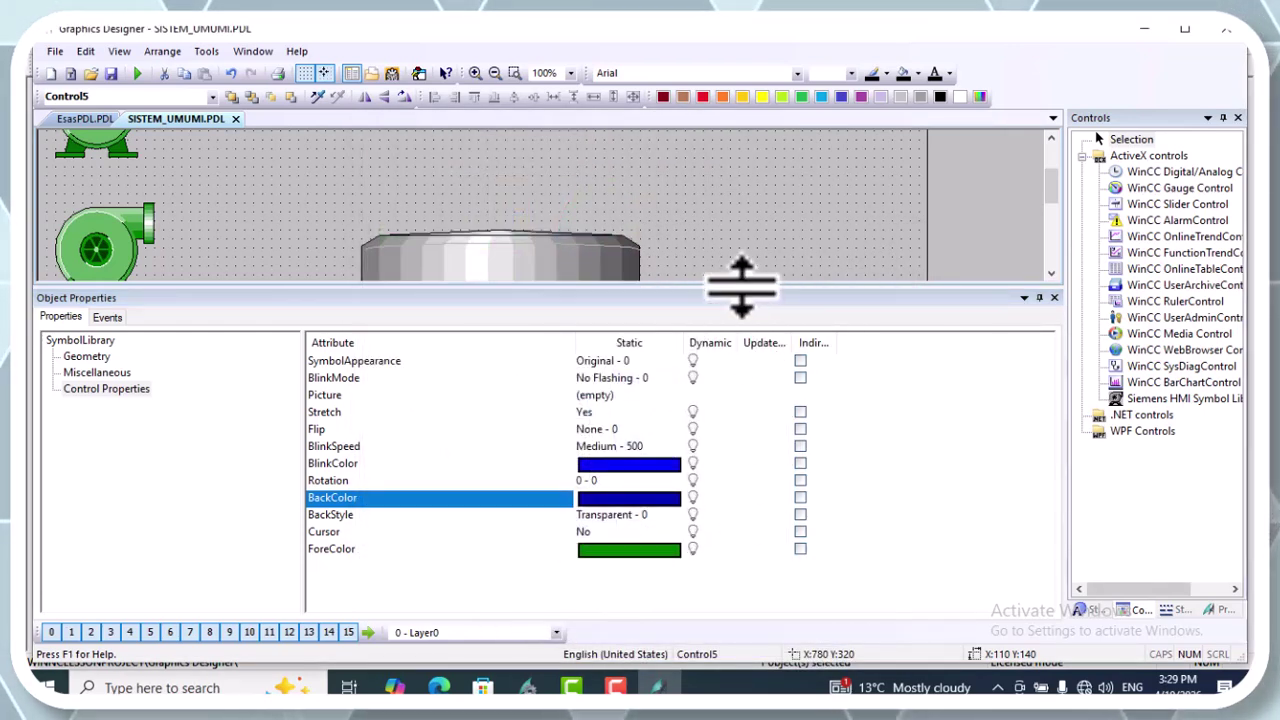
- Review the small tank's object name and layer, geometry, miscellaneous and control property attributes
left_click_drag(740, 285, 727, 353)
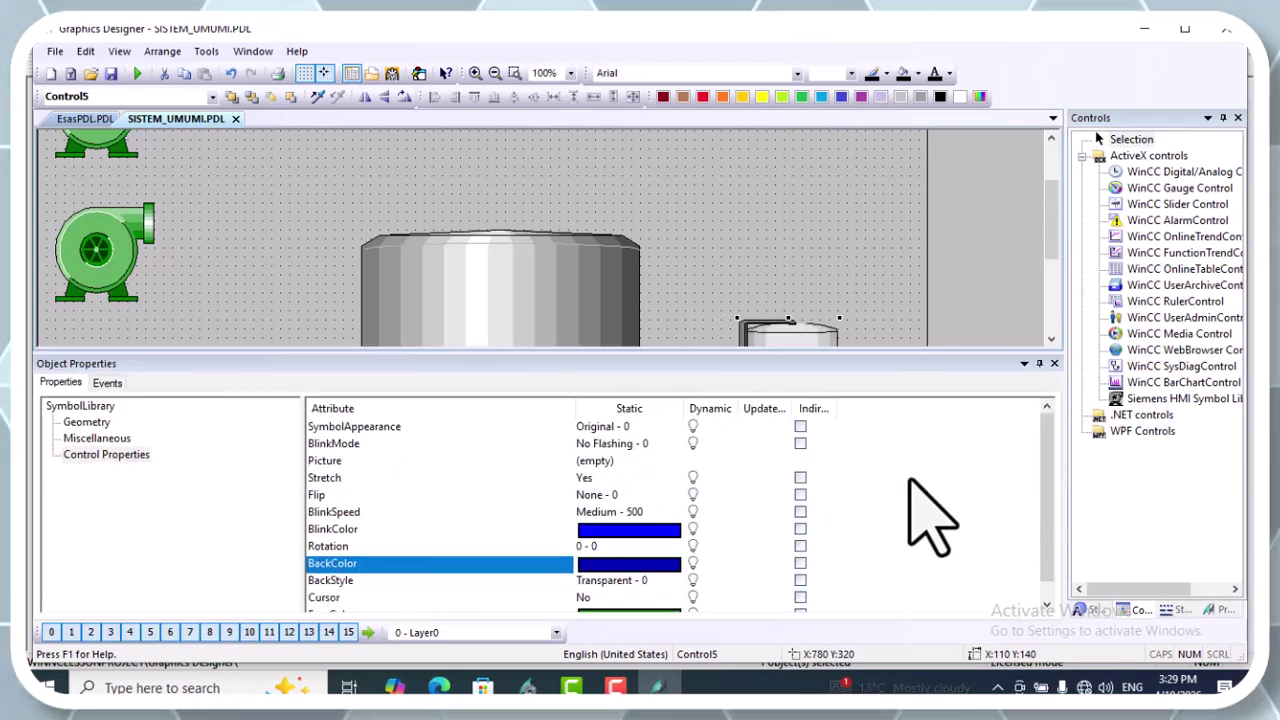
left_click(104, 408)
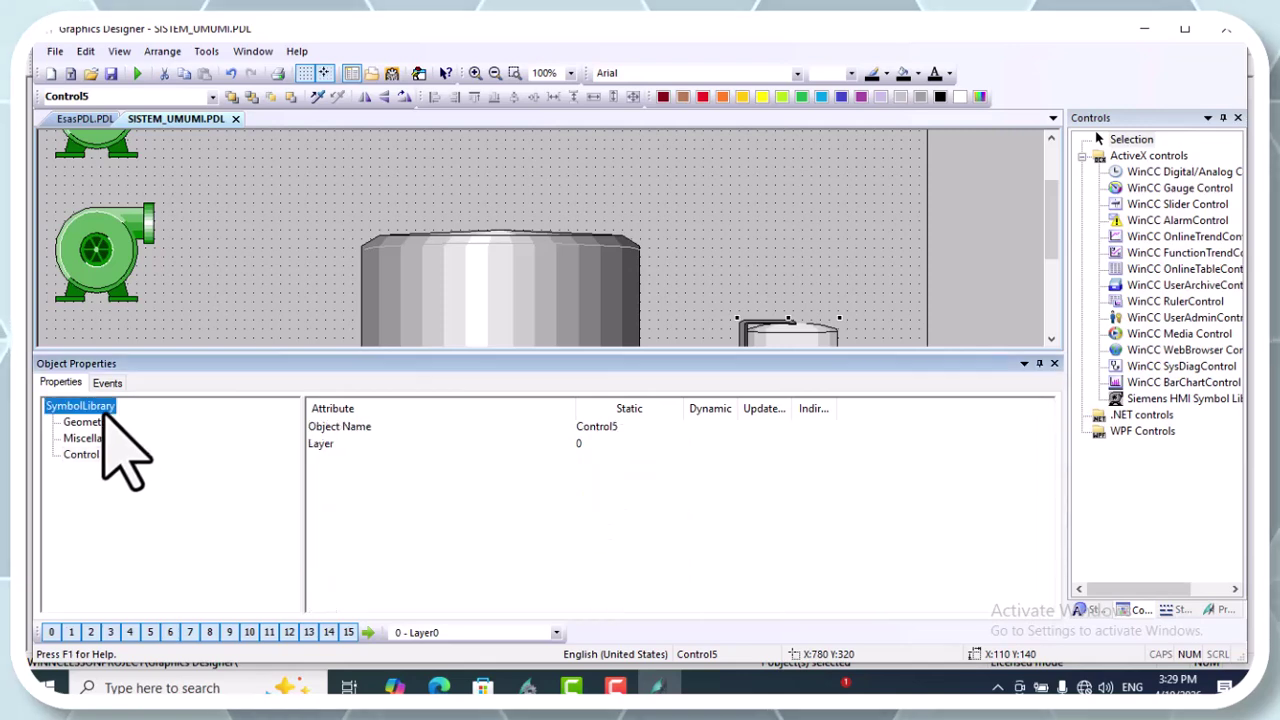
left_click(97, 422)
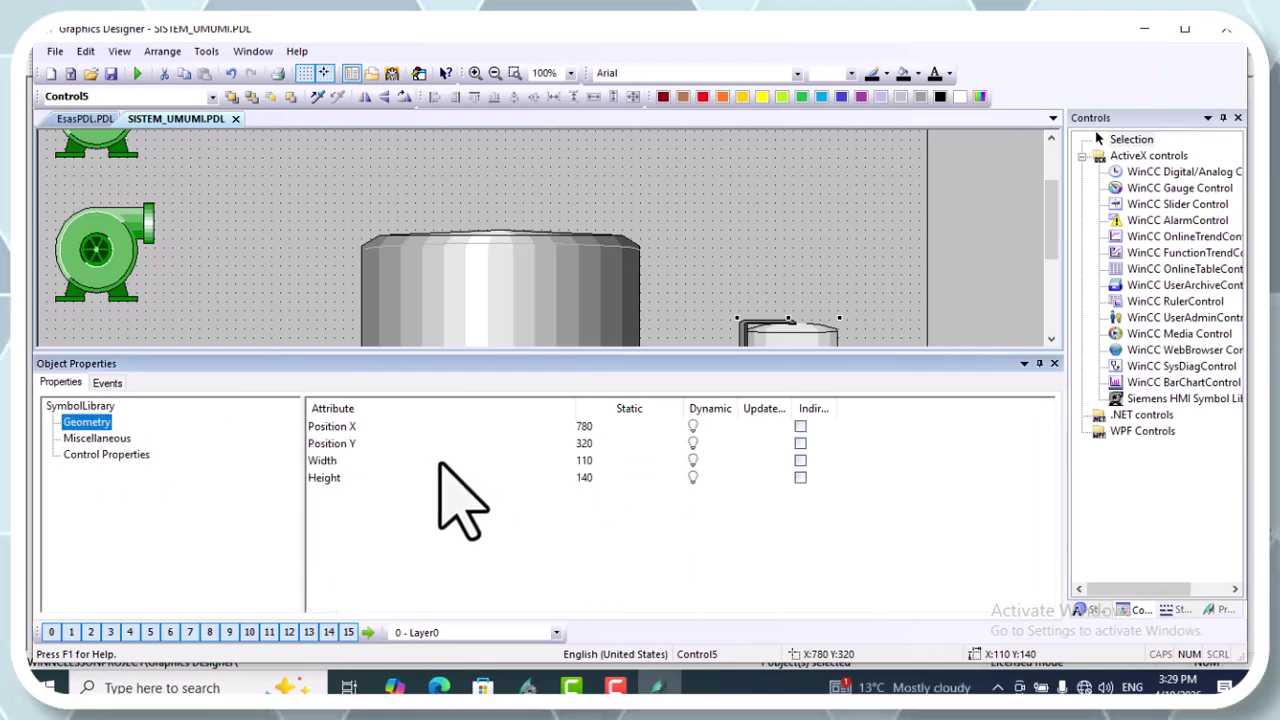
left_click(112, 440)
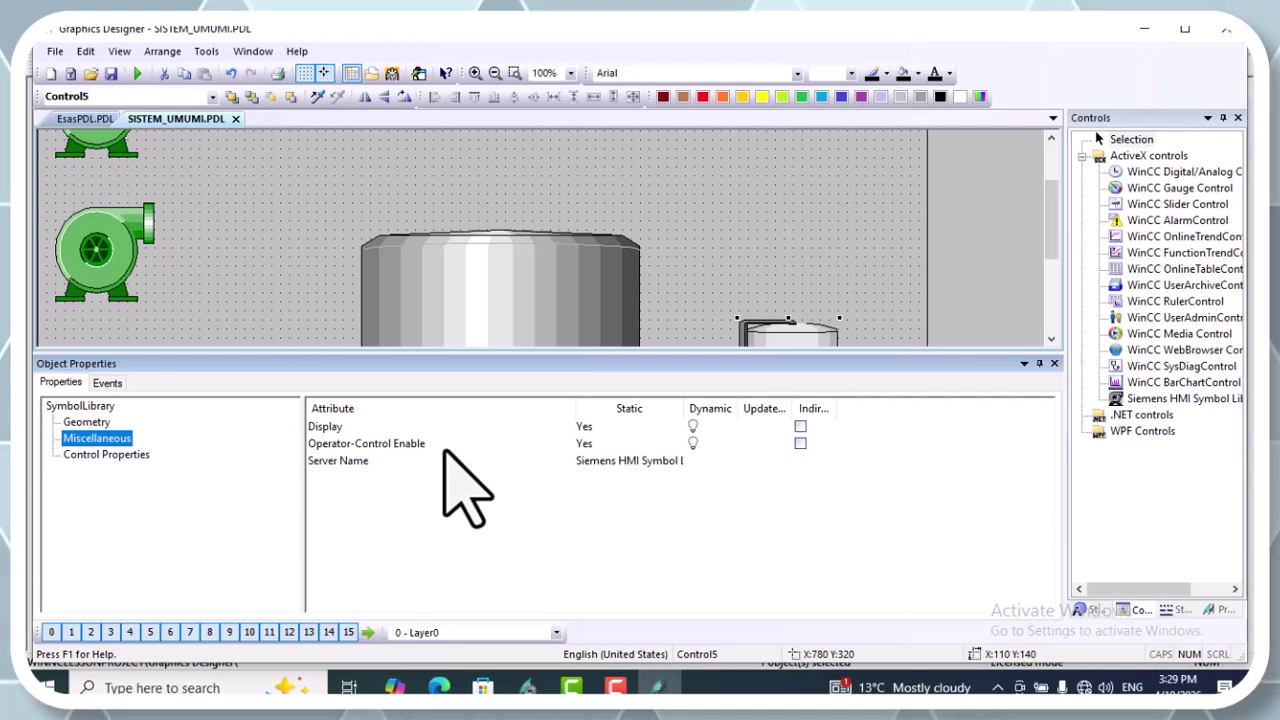
left_click(106, 455)
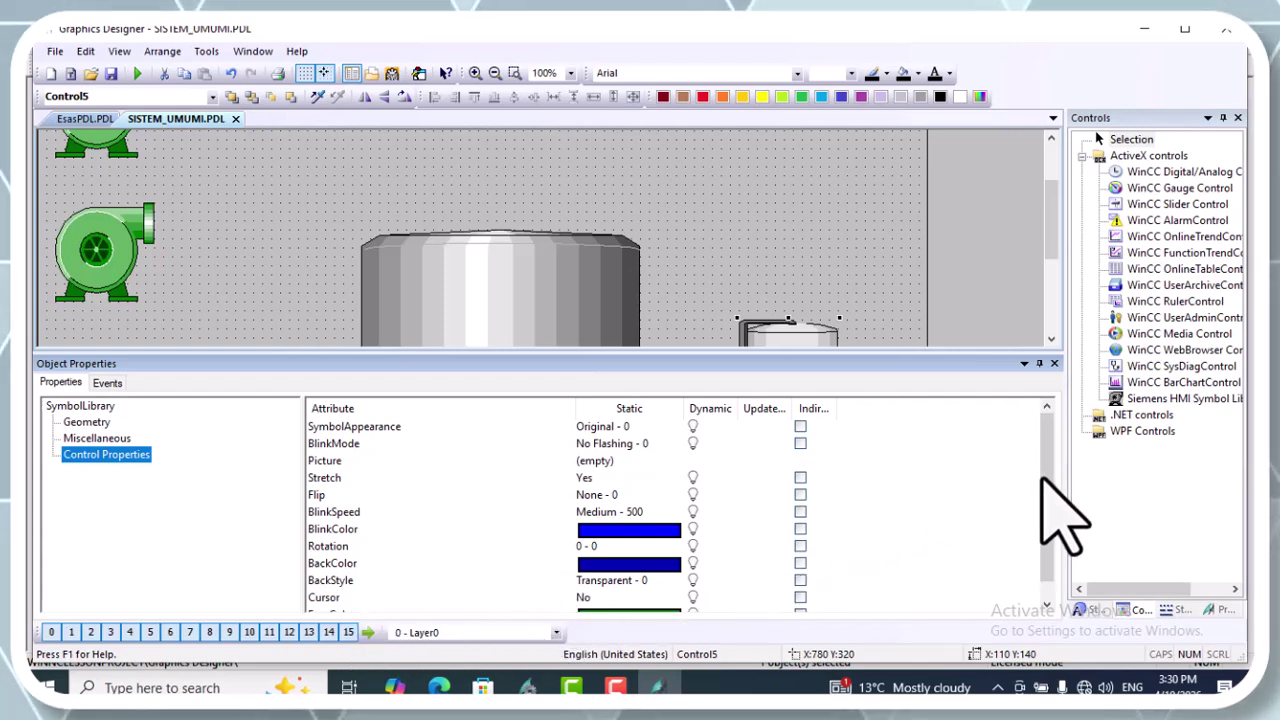
scroll(1043, 479, "down", 1)
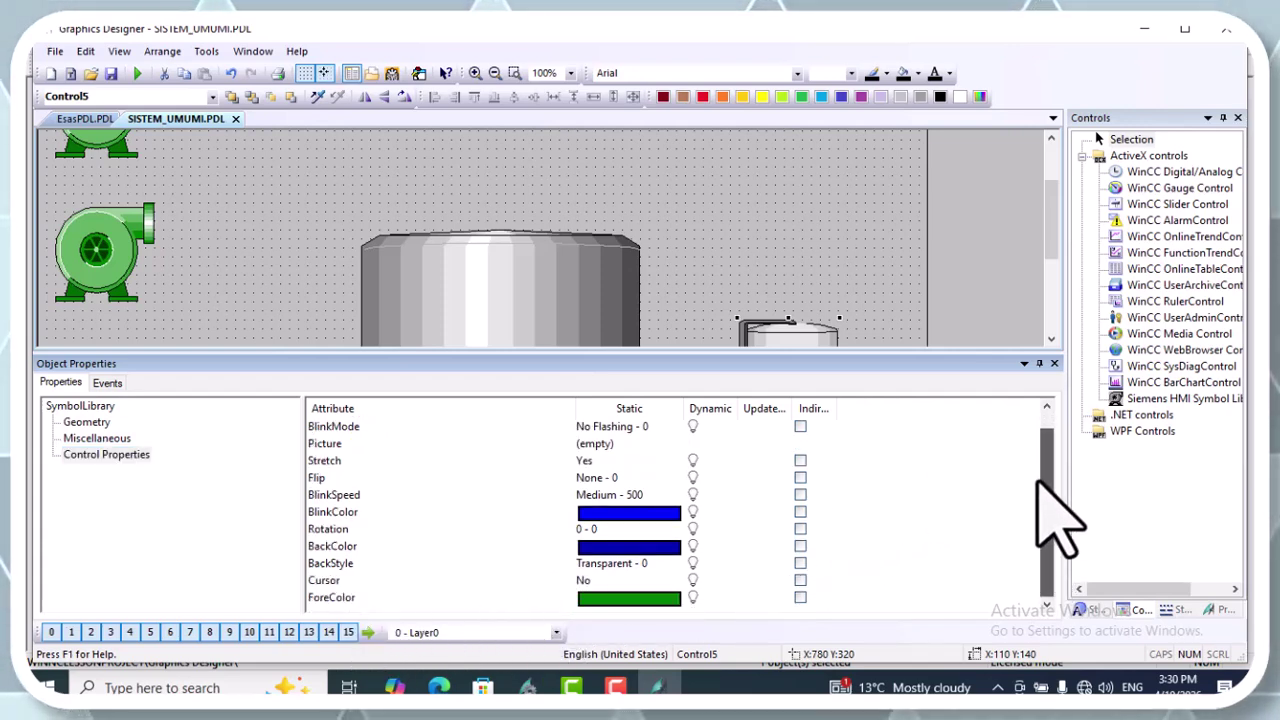
scroll(1040, 460, "up", 1)
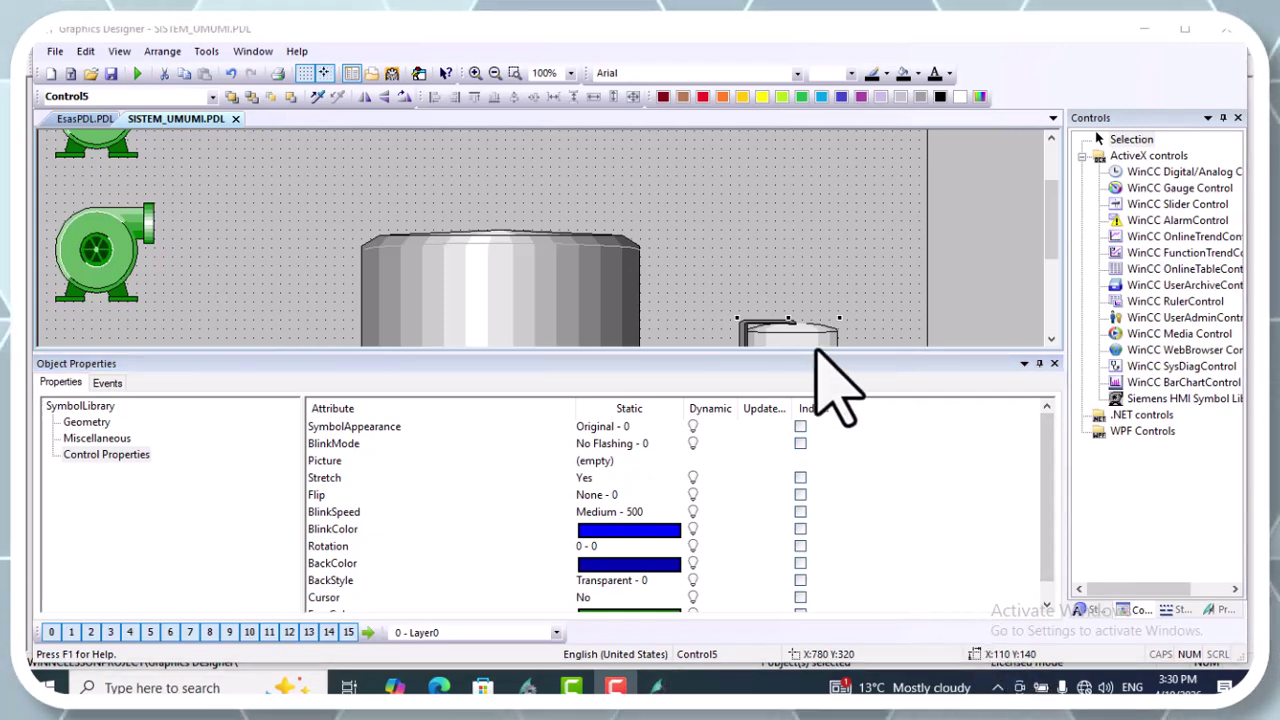
- Replace the small tank's symbol with the light-blue ribbed drum from the Tanks category of the Siemens HMI Symbol Library
left_click_drag(814, 351, 857, 573)
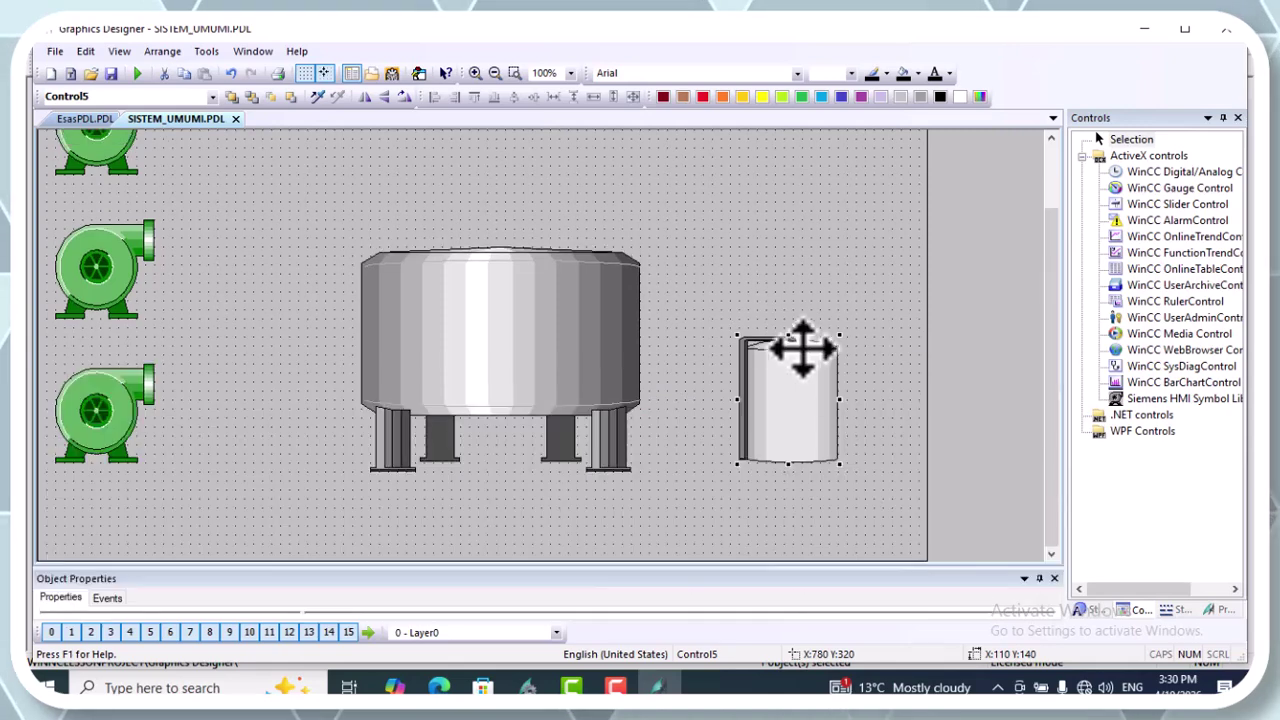
double_click(806, 362)
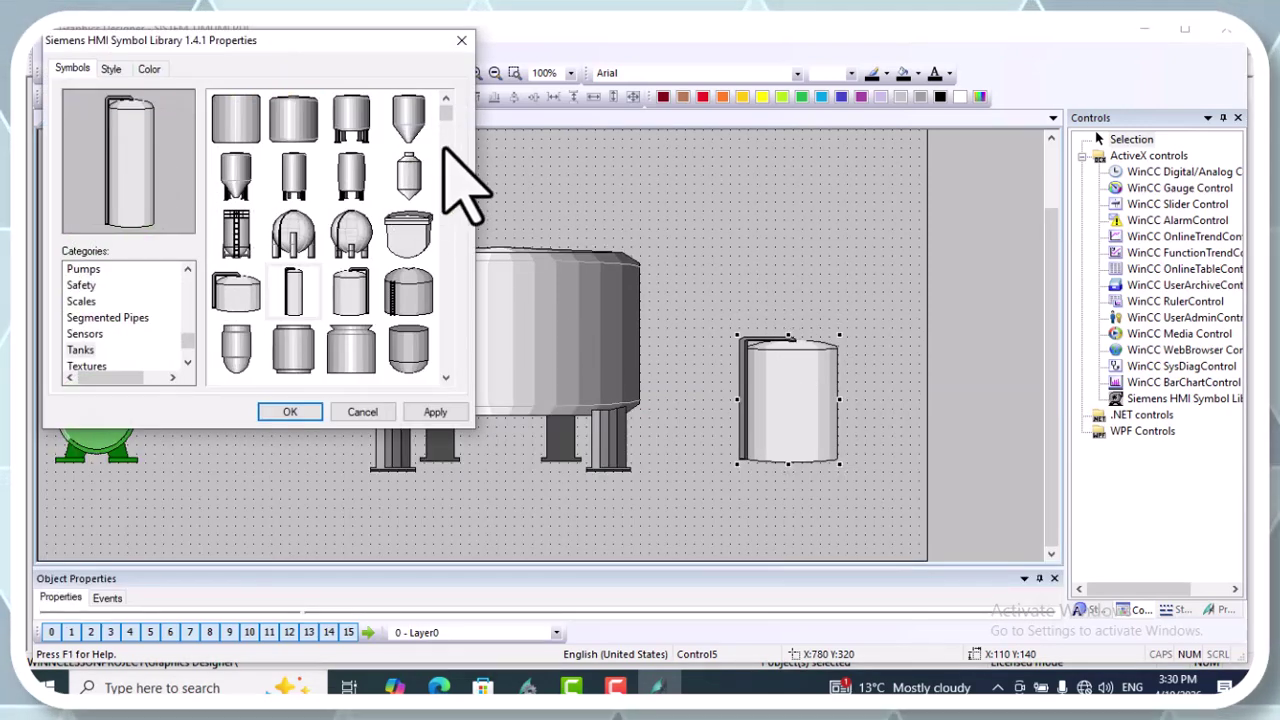
left_click(447, 378)
left_click(447, 378)
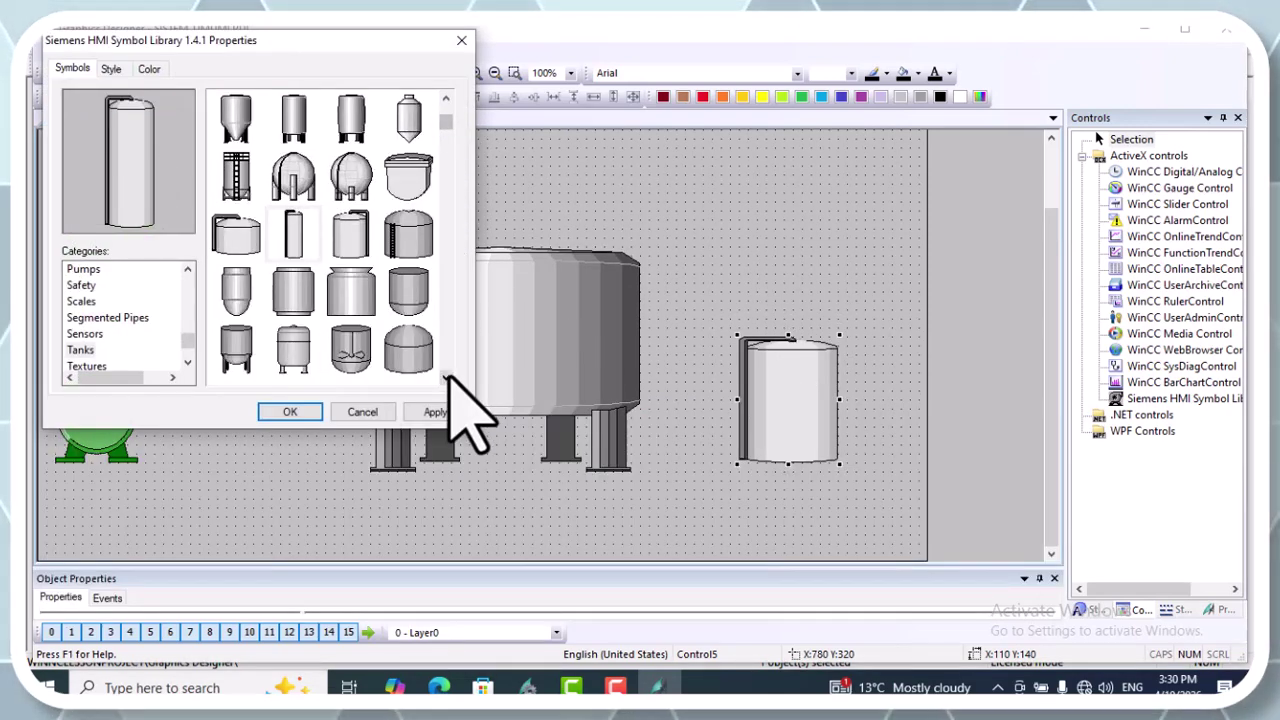
left_click(447, 378)
left_click(447, 378)
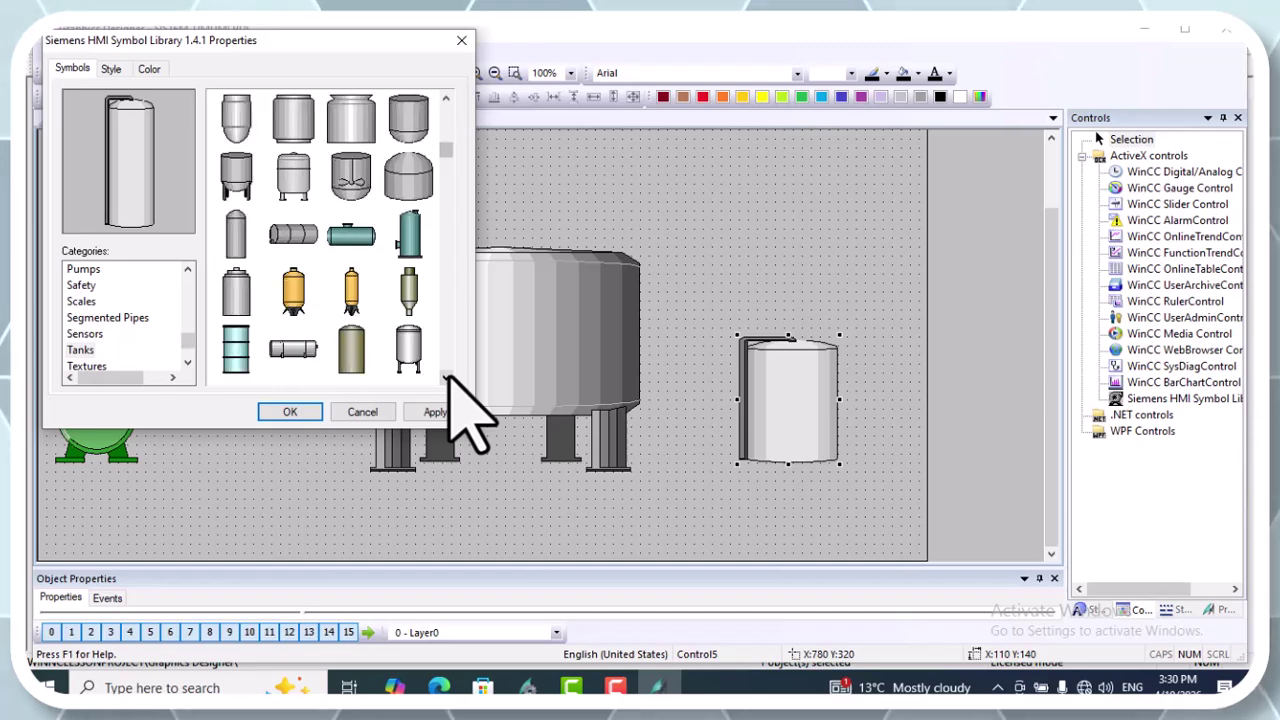
left_click(258, 368)
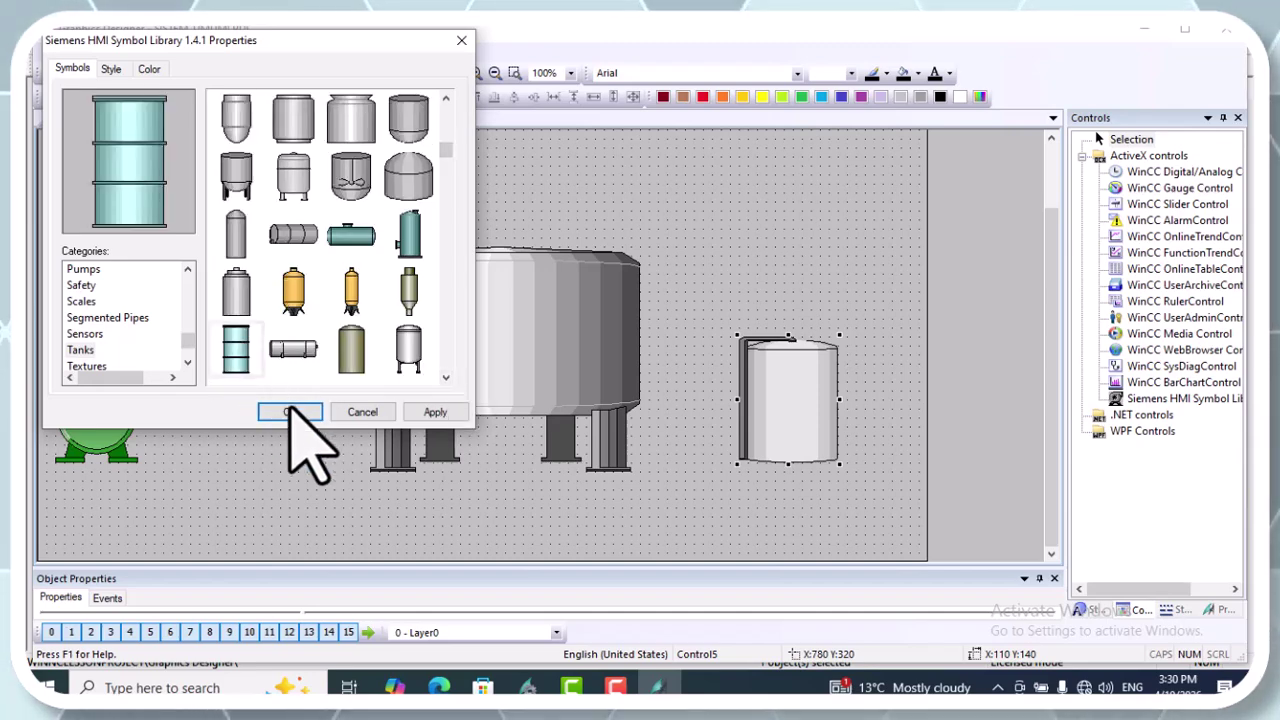
left_click(290, 412)
- Check the drum's symbol appearance, background style and alignment settings in its symbol library properties
double_click(787, 380)
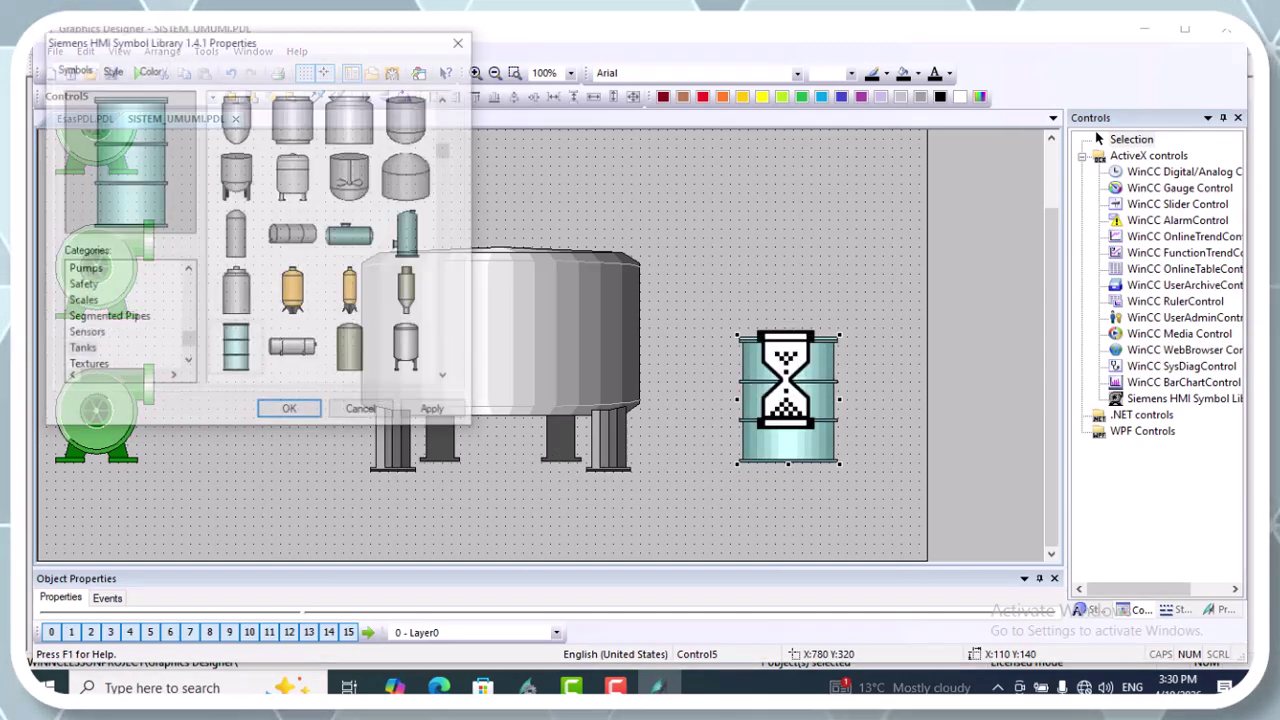
left_click(111, 68)
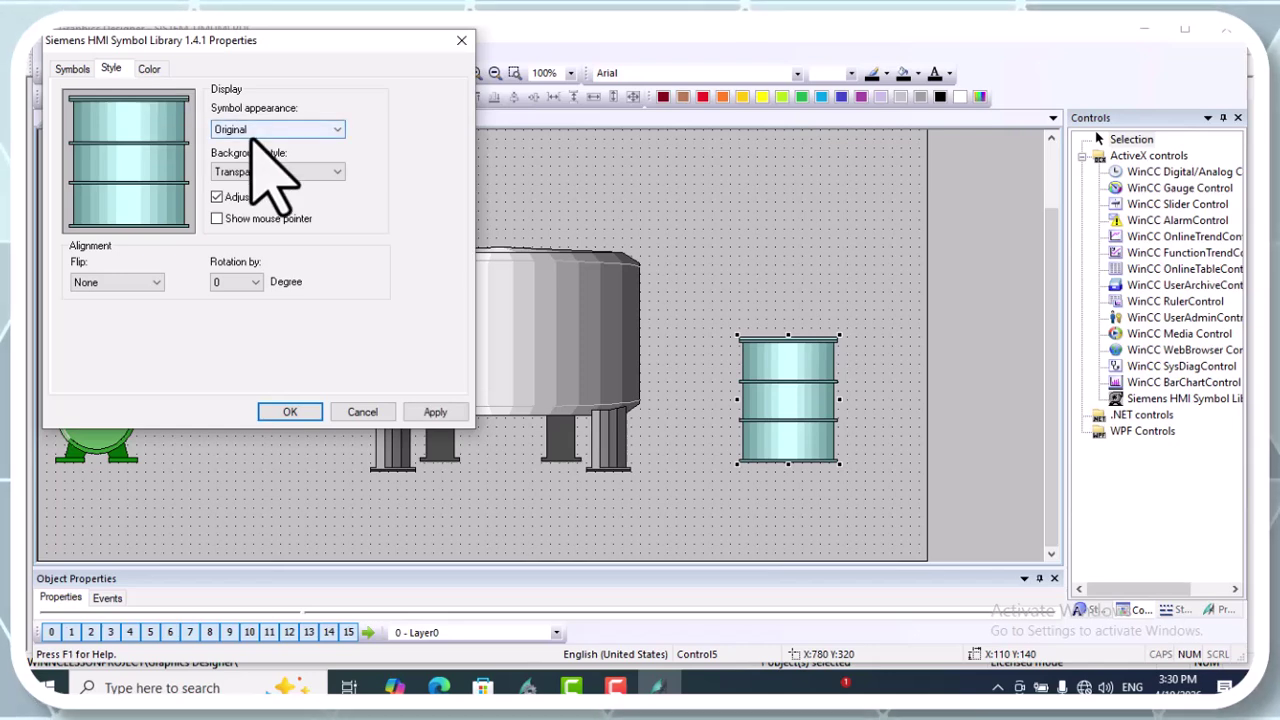
left_click(292, 414)
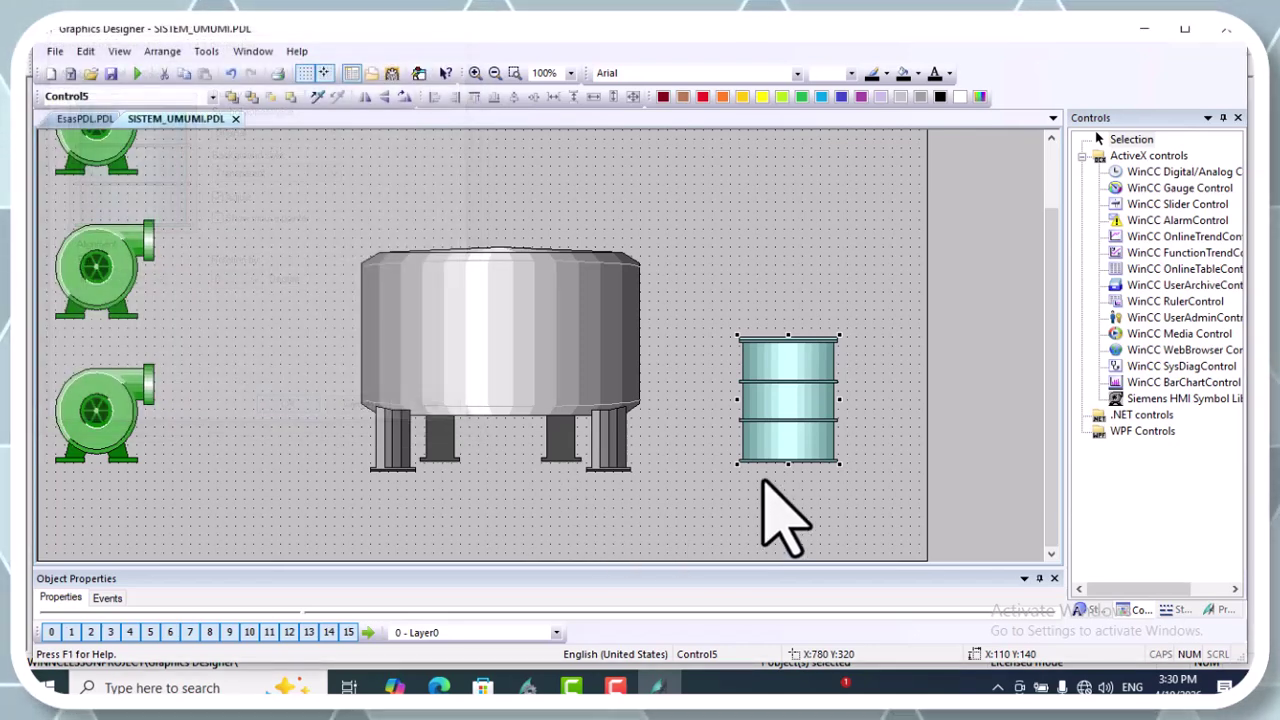
- Duplicate the drum and place the copy above the original at X 720, Y 160
right_click(793, 378)
left_click(855, 429)
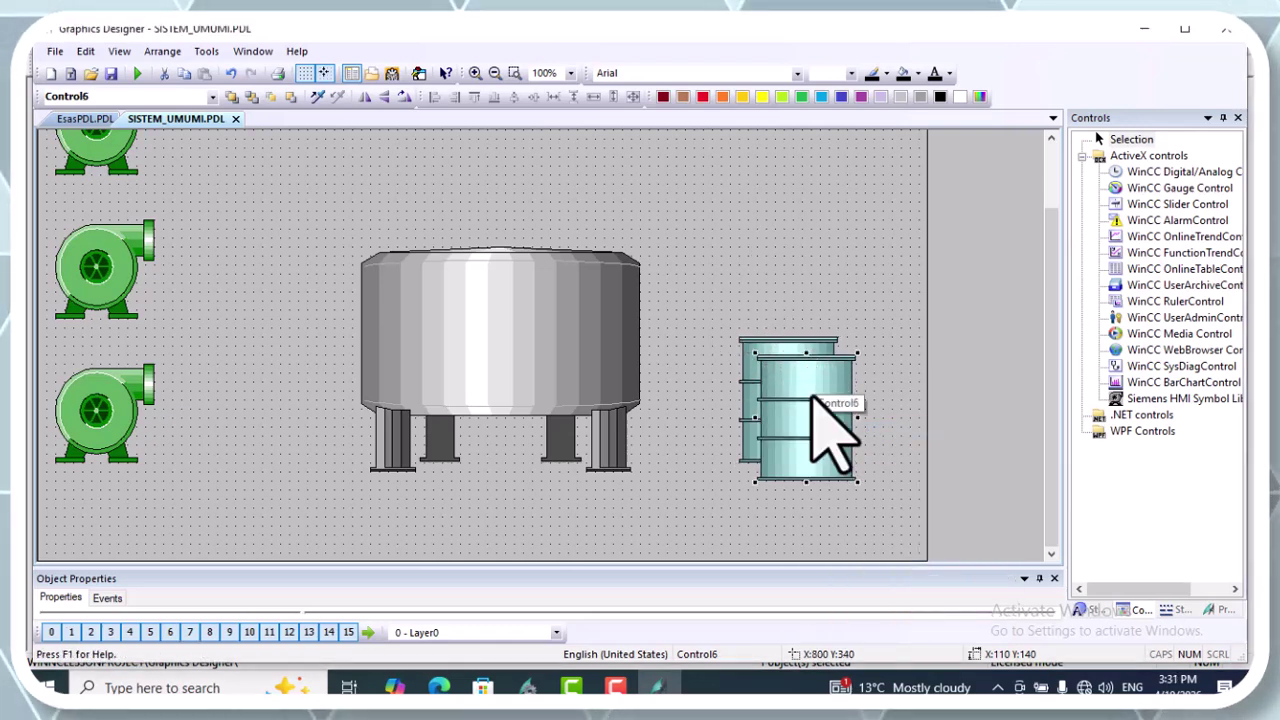
left_click_drag(806, 423, 734, 252)
- Change the copied drum's symbol to the grey flanged valve with an upright handwheel from the Valves category
double_click(734, 252)
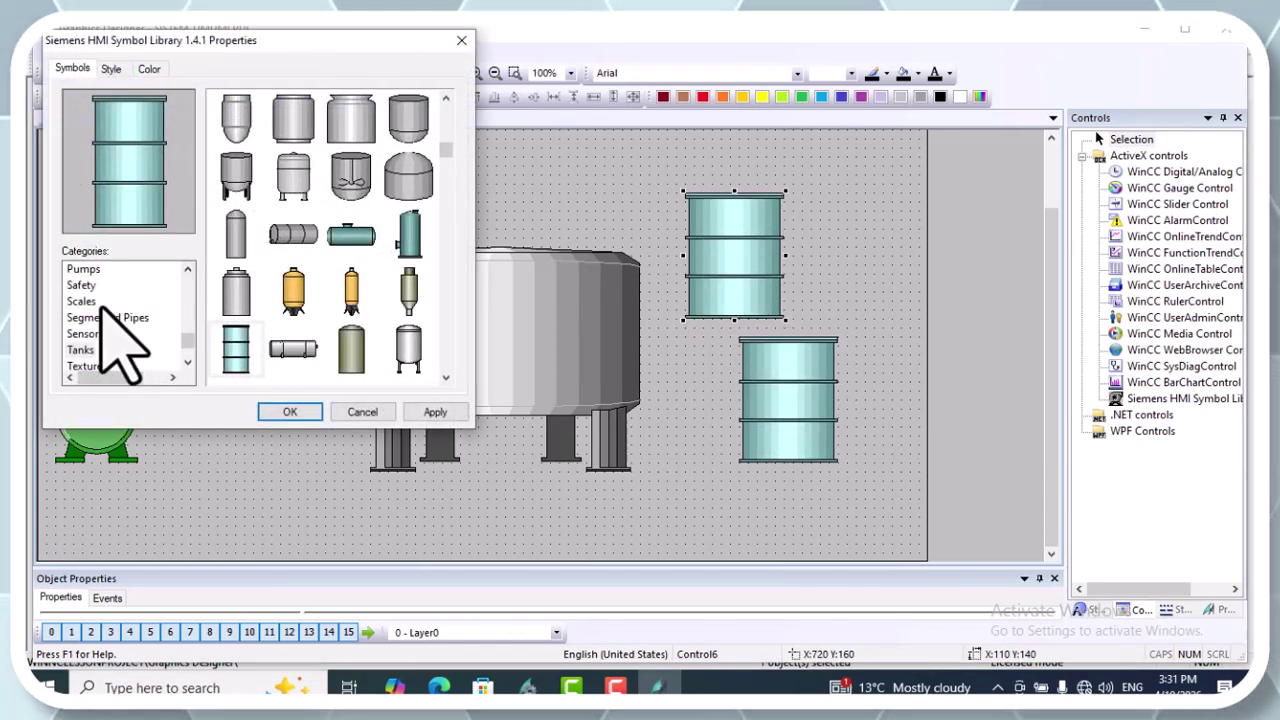
key("Down")
key("Down")
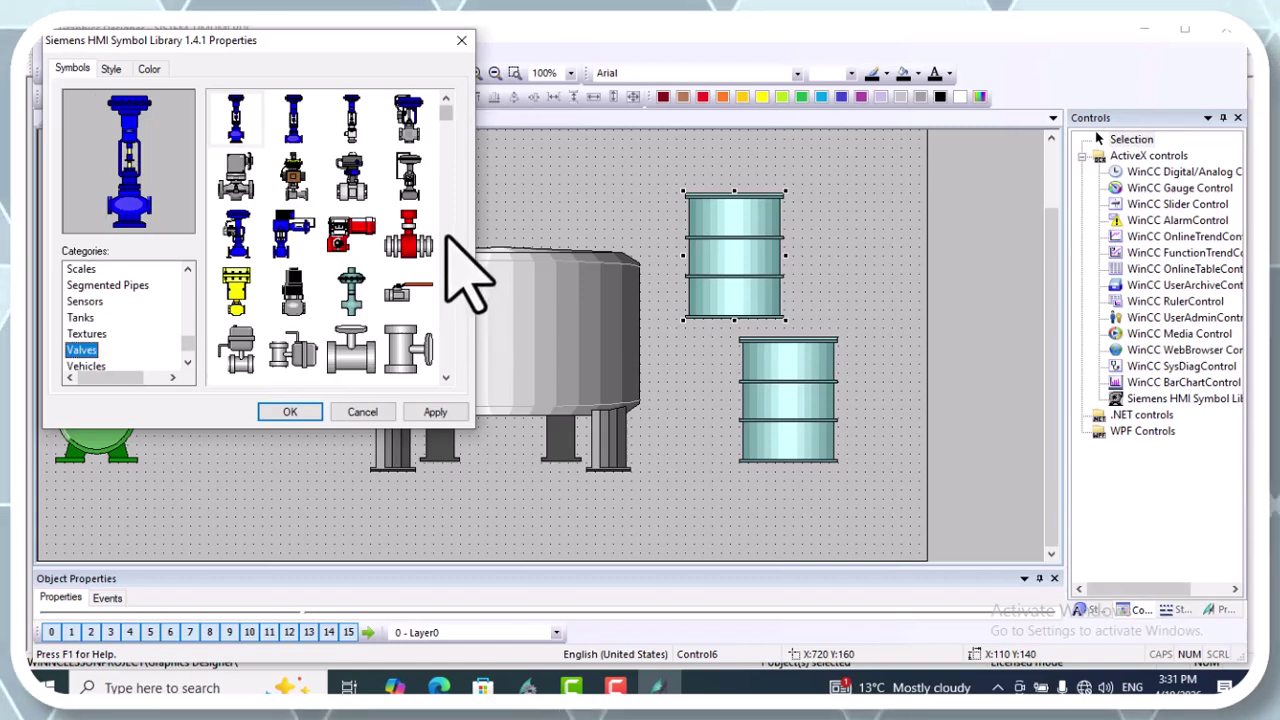
left_click(446, 377)
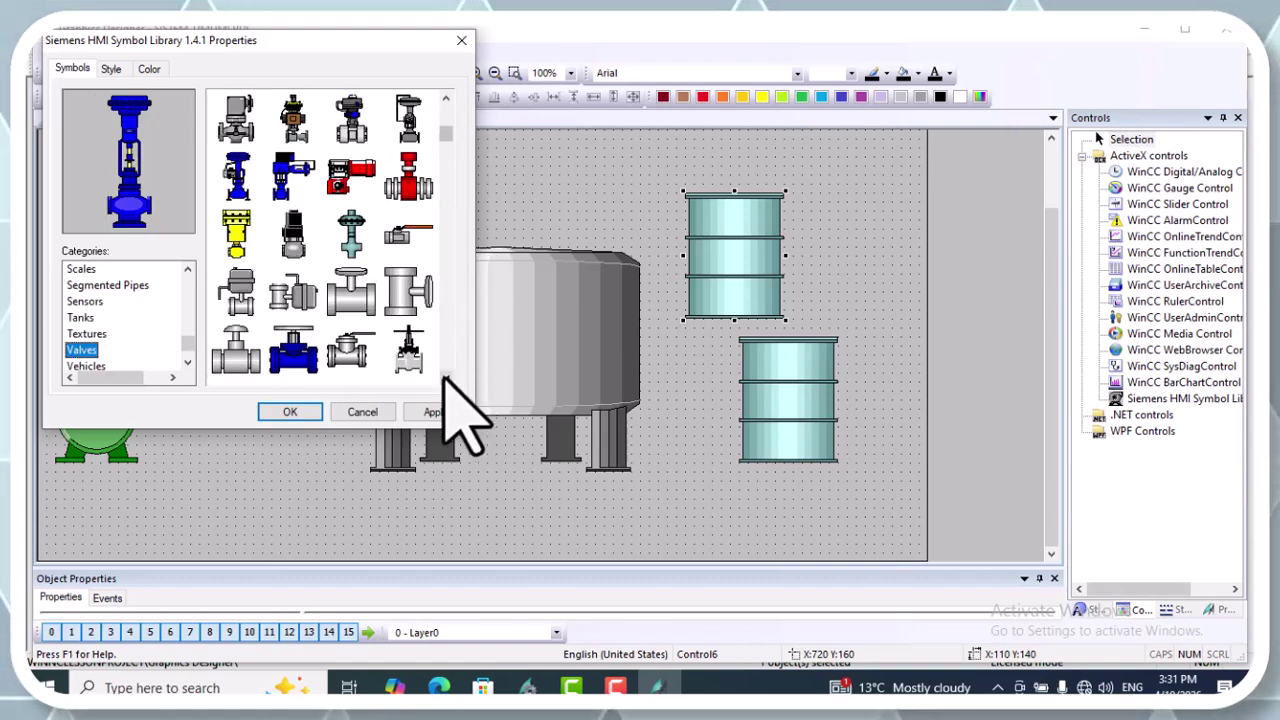
left_click(446, 377)
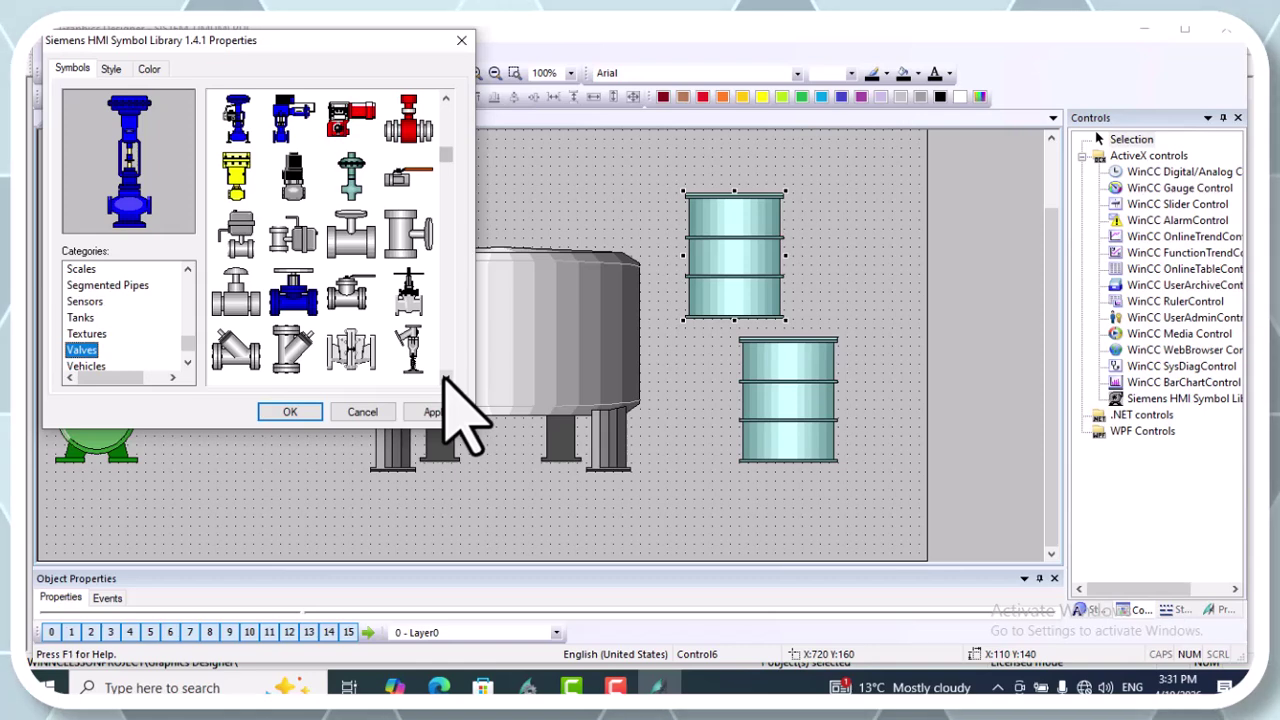
left_click(446, 377)
left_click(446, 377)
left_click(446, 377)
left_click(446, 377)
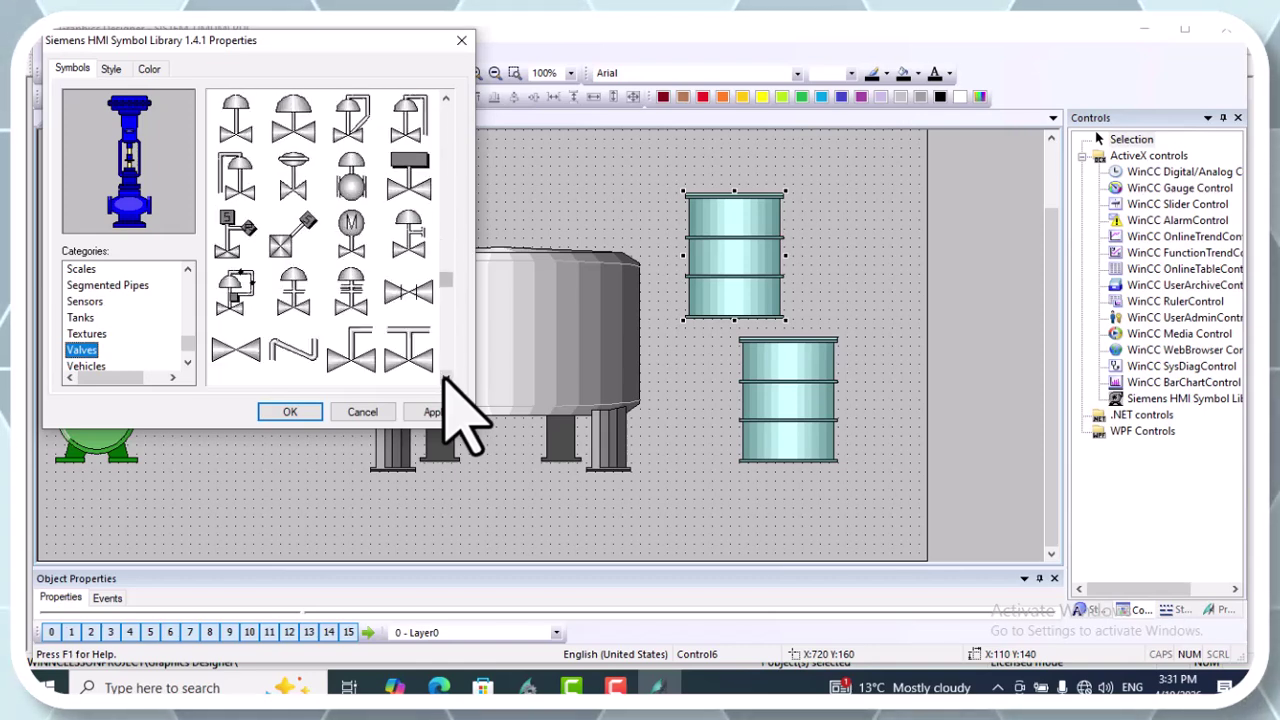
left_click(446, 377)
left_click(446, 377)
left_click(446, 377)
left_click(446, 377)
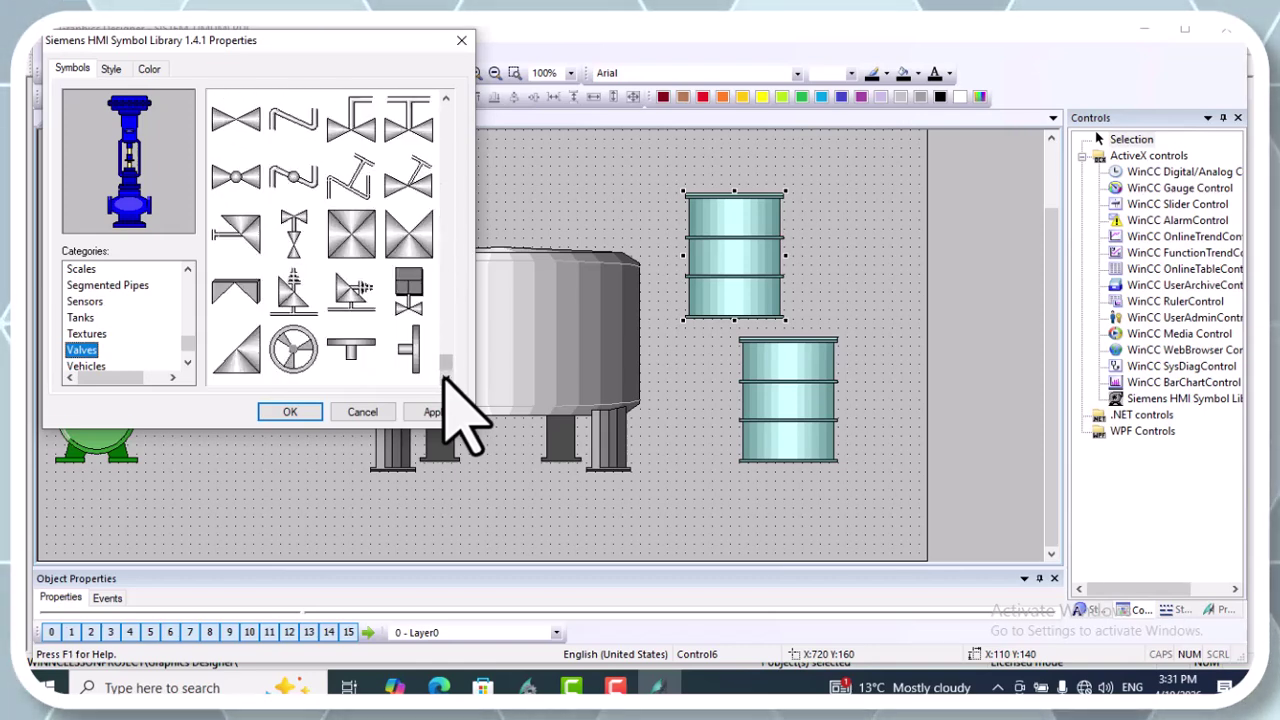
left_click(441, 100)
left_click(441, 100)
left_click(441, 100)
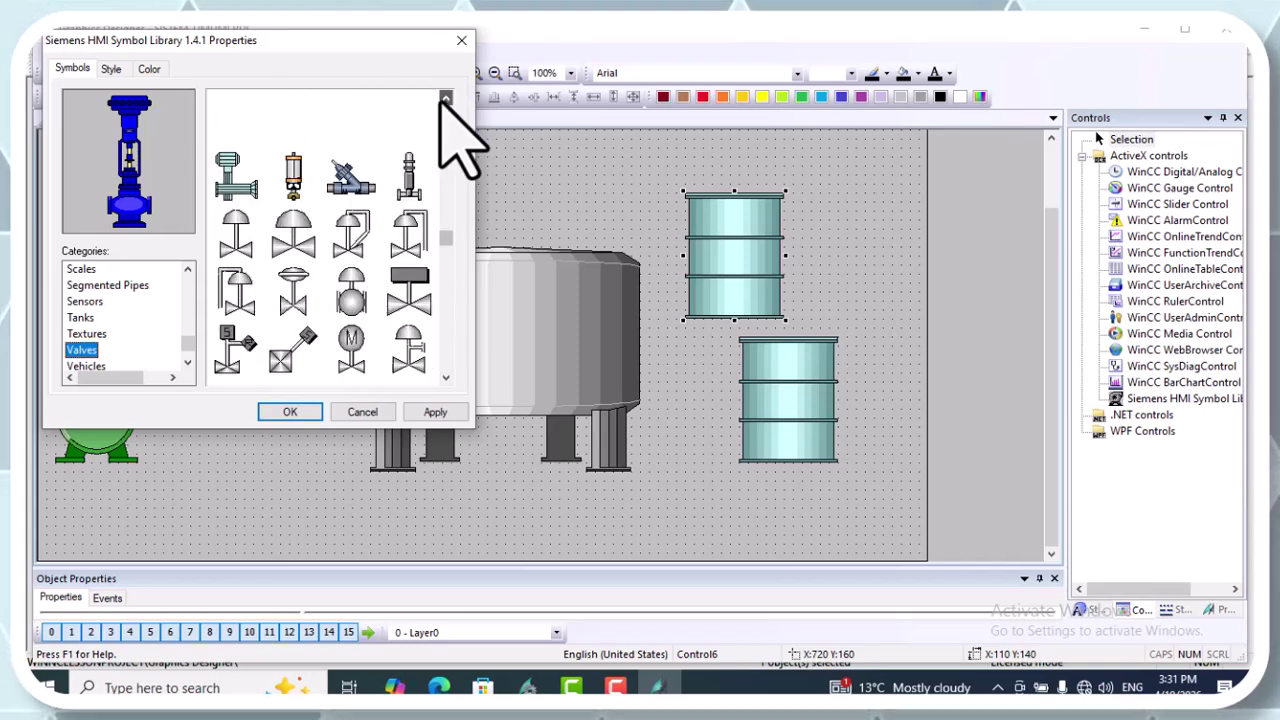
left_click(441, 100)
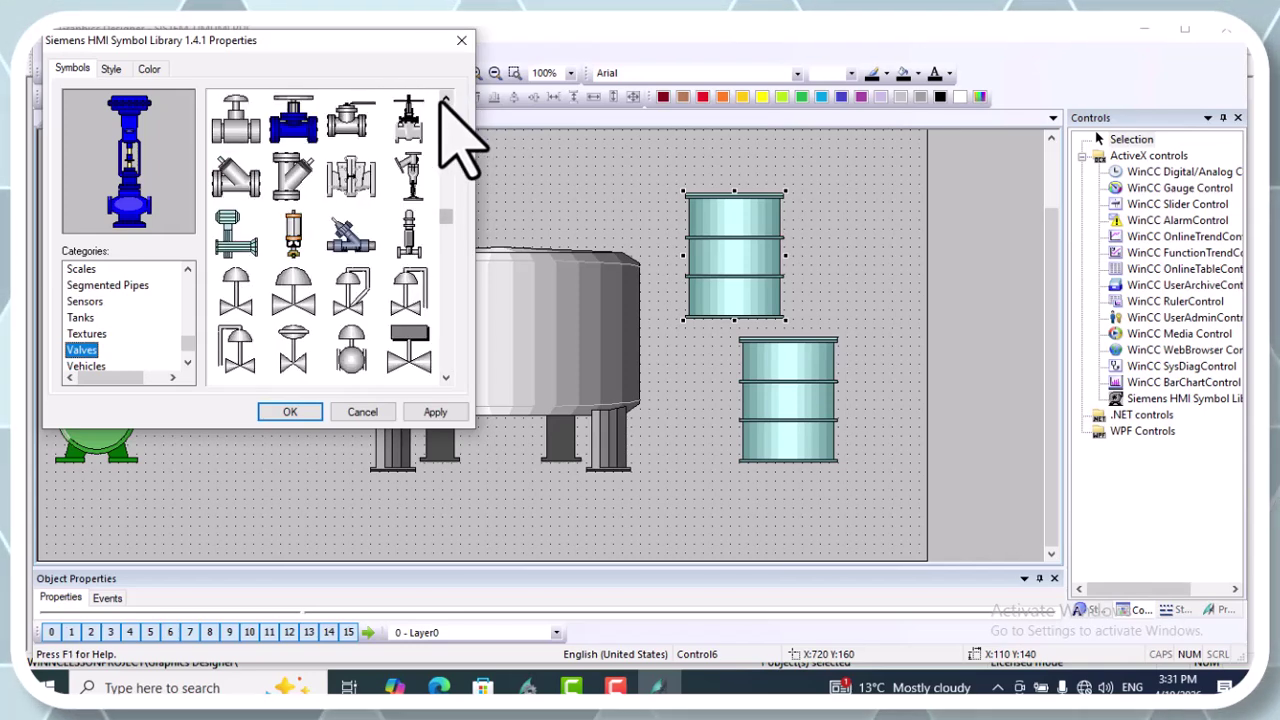
left_click(441, 100)
left_click(441, 100)
left_click(362, 170)
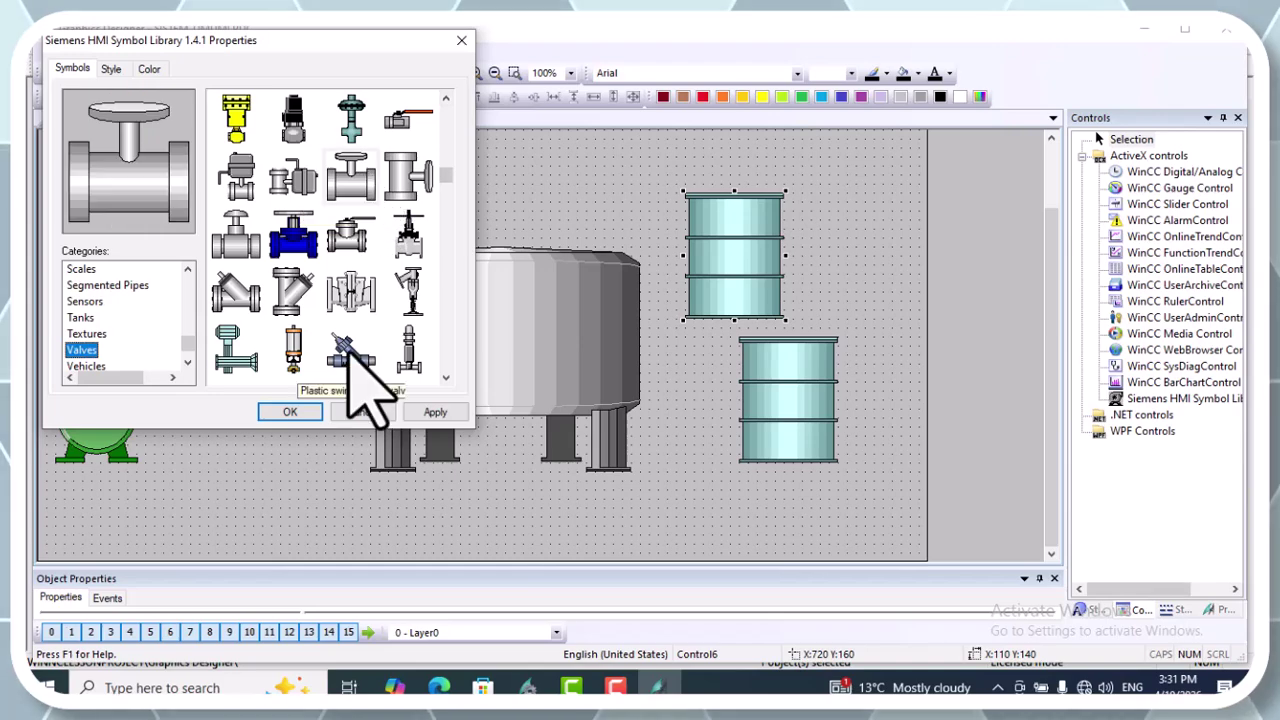
left_click(432, 412)
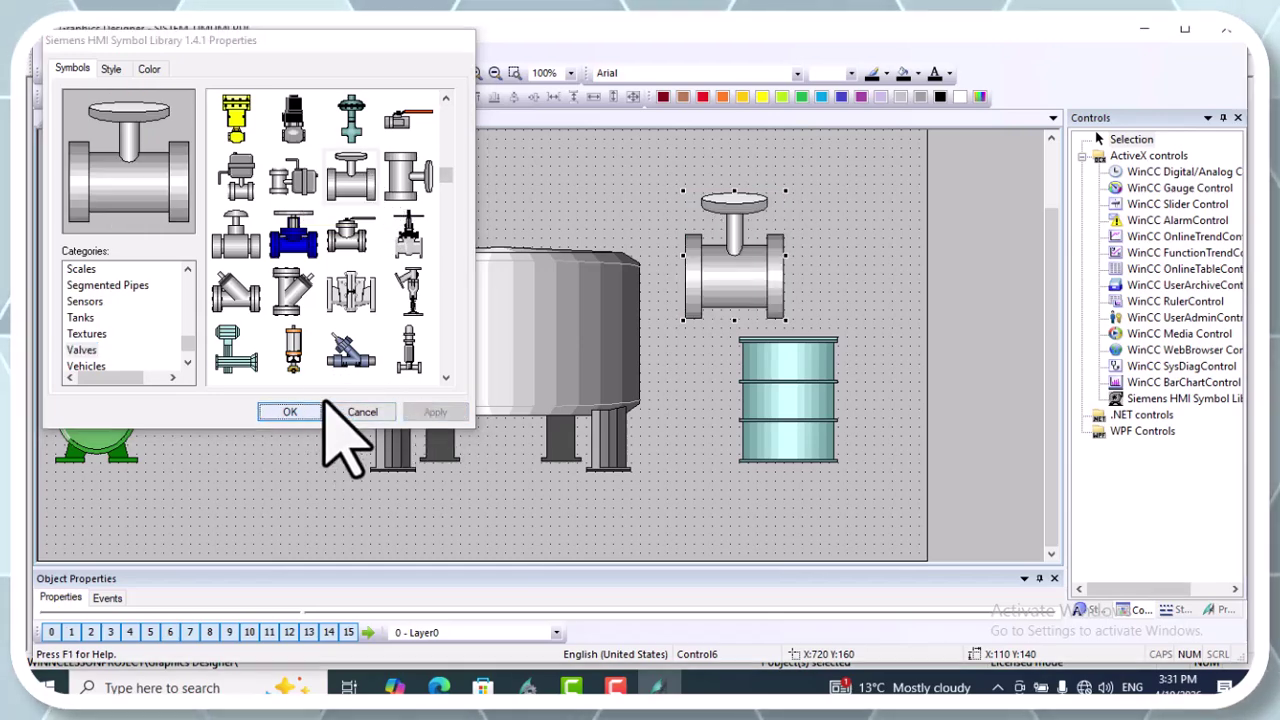
left_click(289, 412)
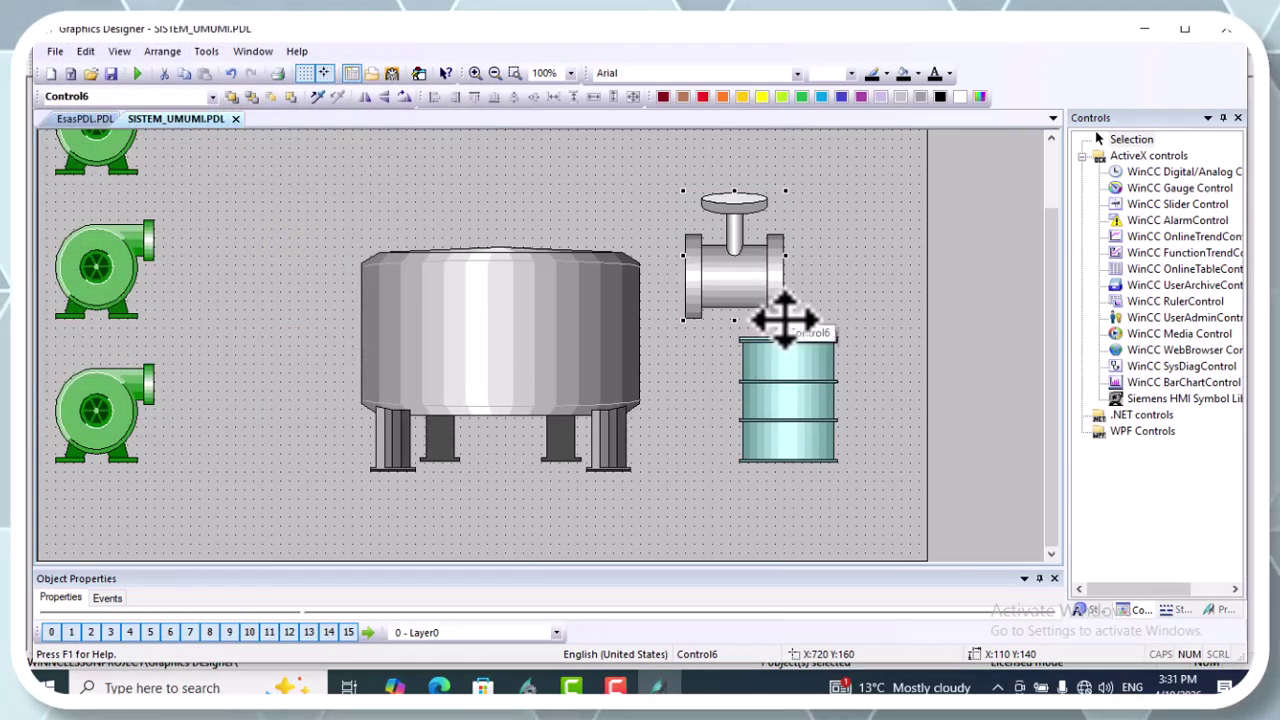
- Resize the valve to about 100 × 100 at X 700, Y 230 and the drum to about 110 × 130 at X 780, Y 340
left_click_drag(757, 263, 735, 243)
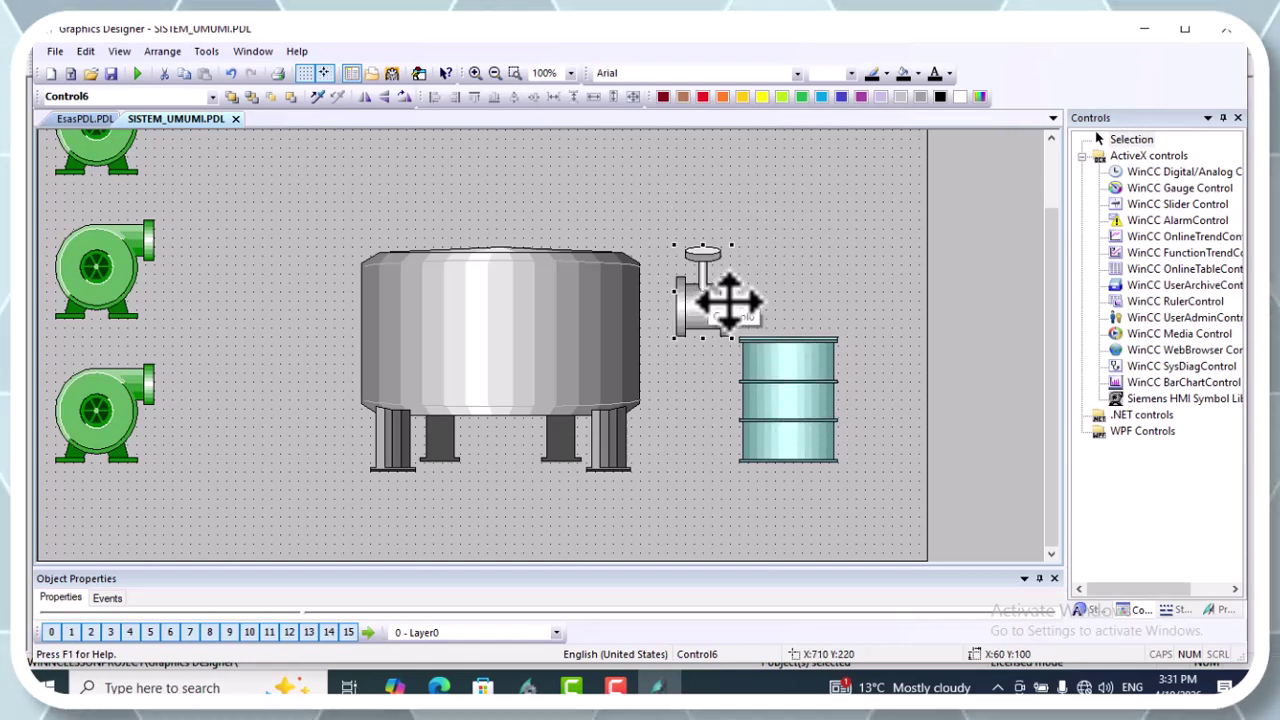
left_click_drag(730, 293, 758, 305)
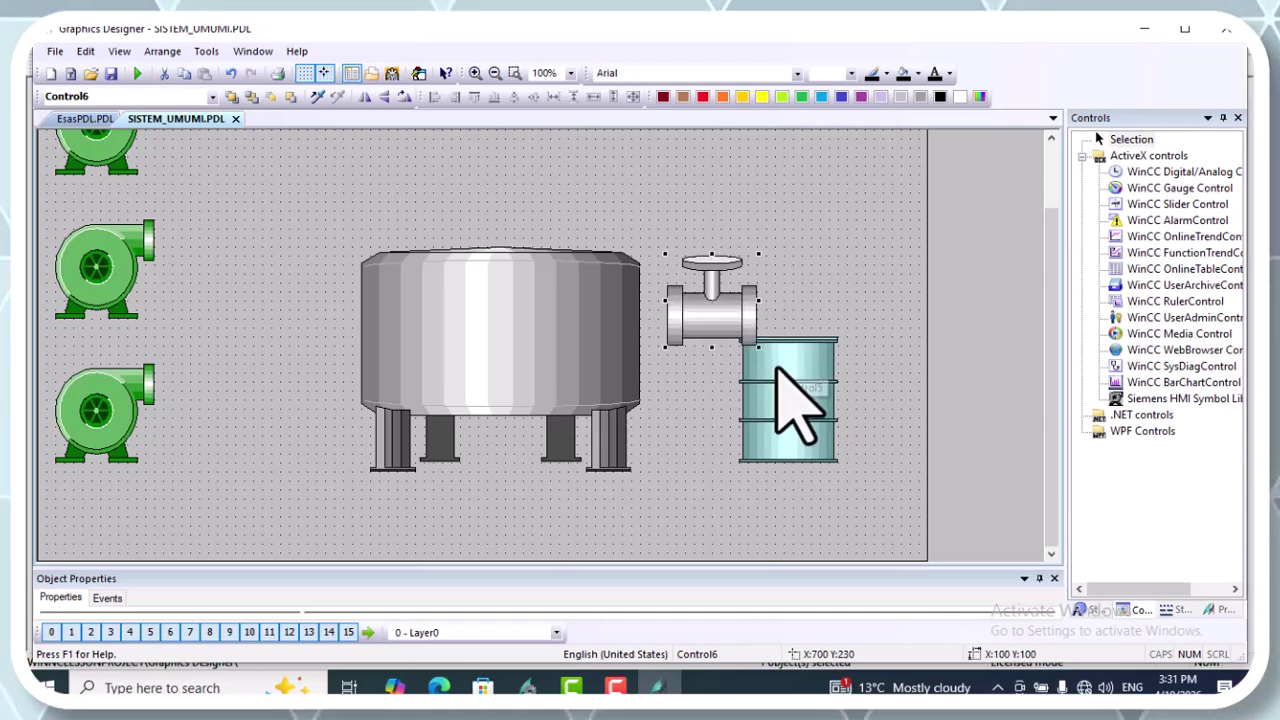
left_click(795, 400)
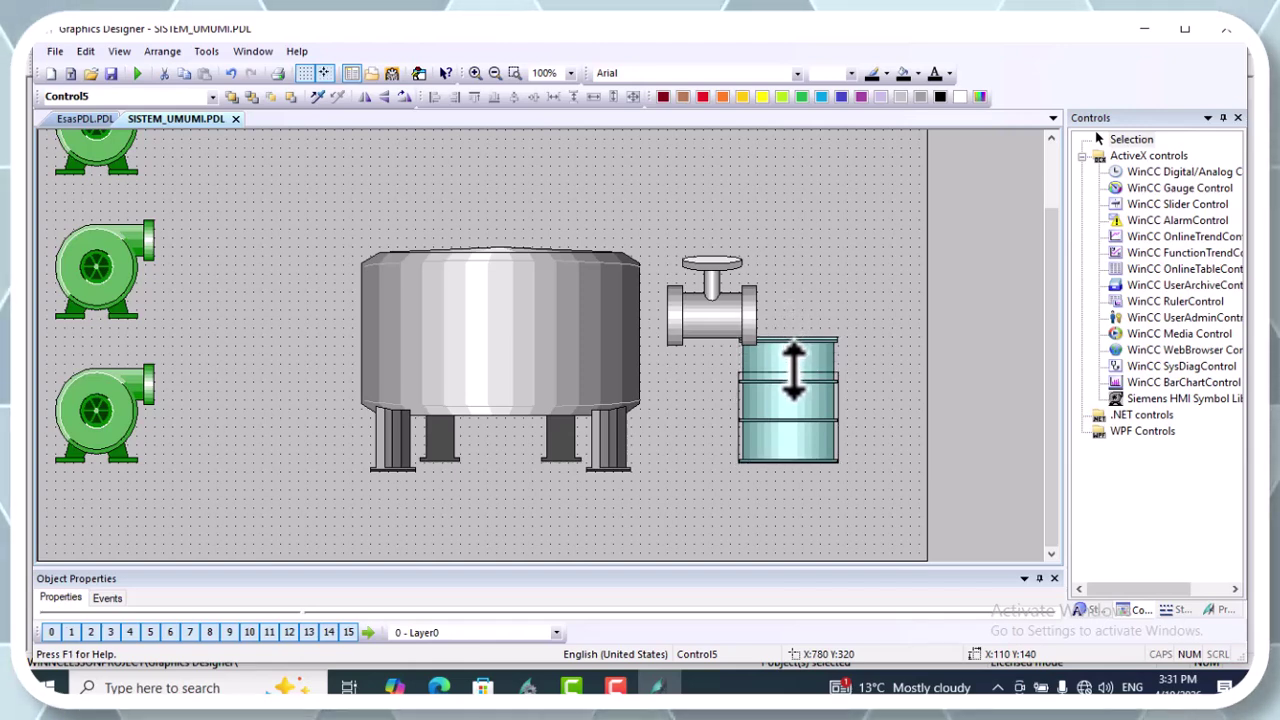
left_click_drag(793, 370, 795, 423)
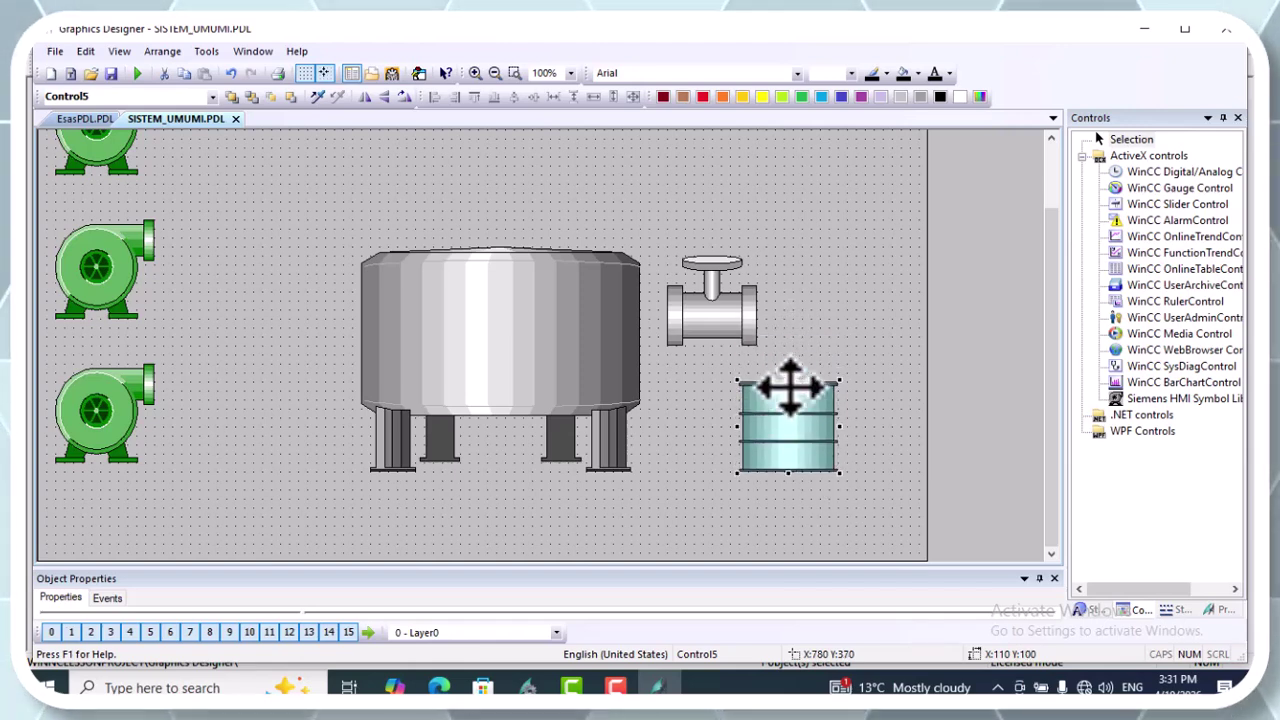
left_click_drag(791, 362, 791, 353)
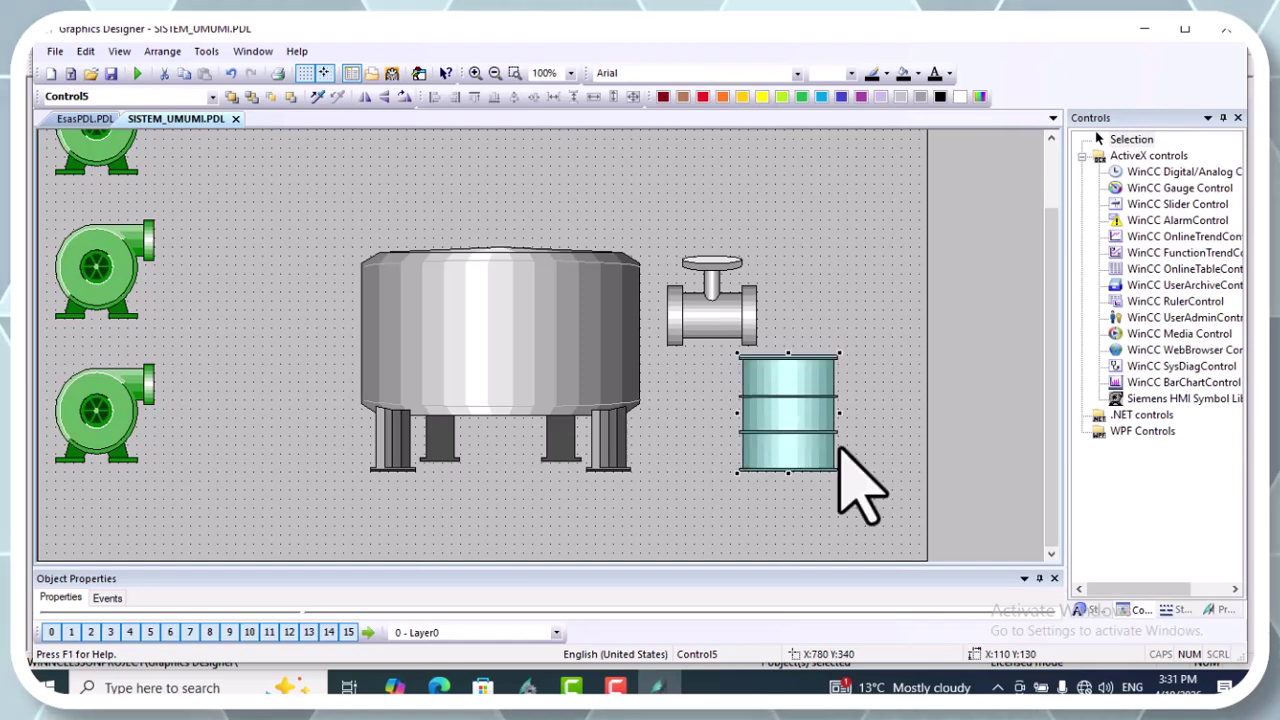
- Shrink the valve to about 70 × 60 and attach it to the large tank's right side at X 670, Y 250
left_click(706, 288)
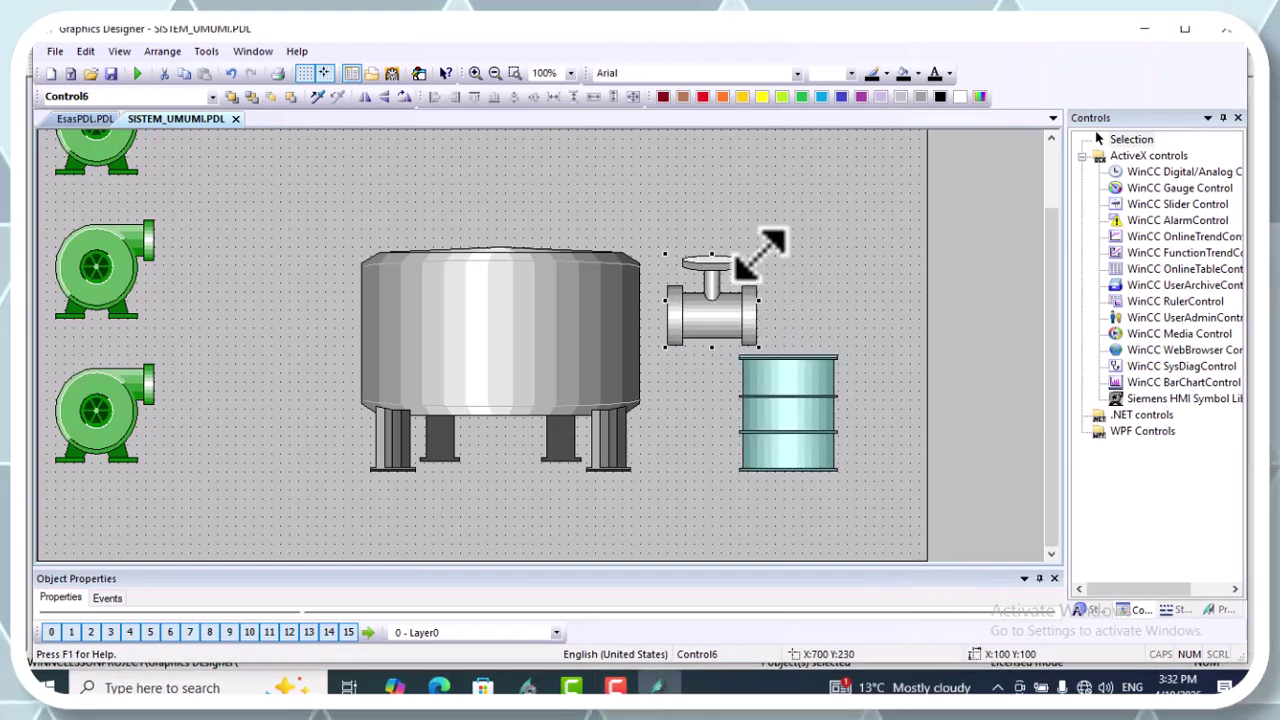
left_click_drag(757, 253, 682, 315)
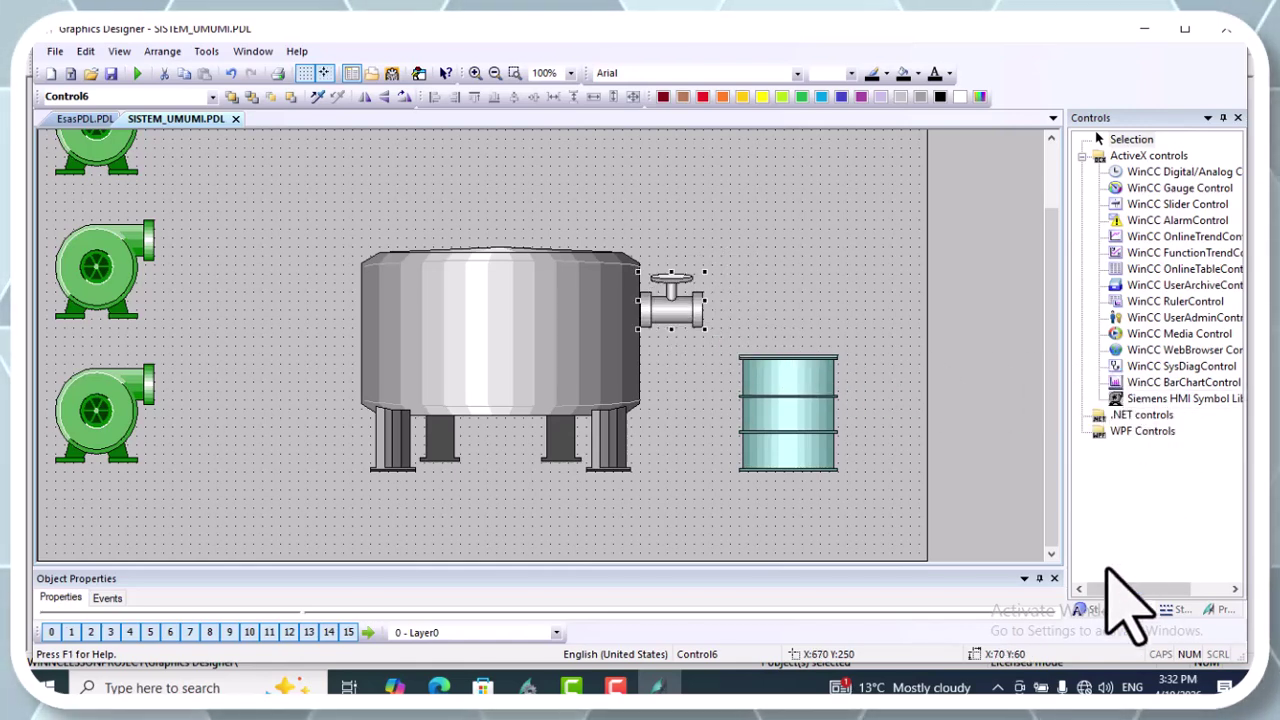
- Insert a Tube bend from the tube objects above the drum at X 780, Y 260
left_click(1095, 612)
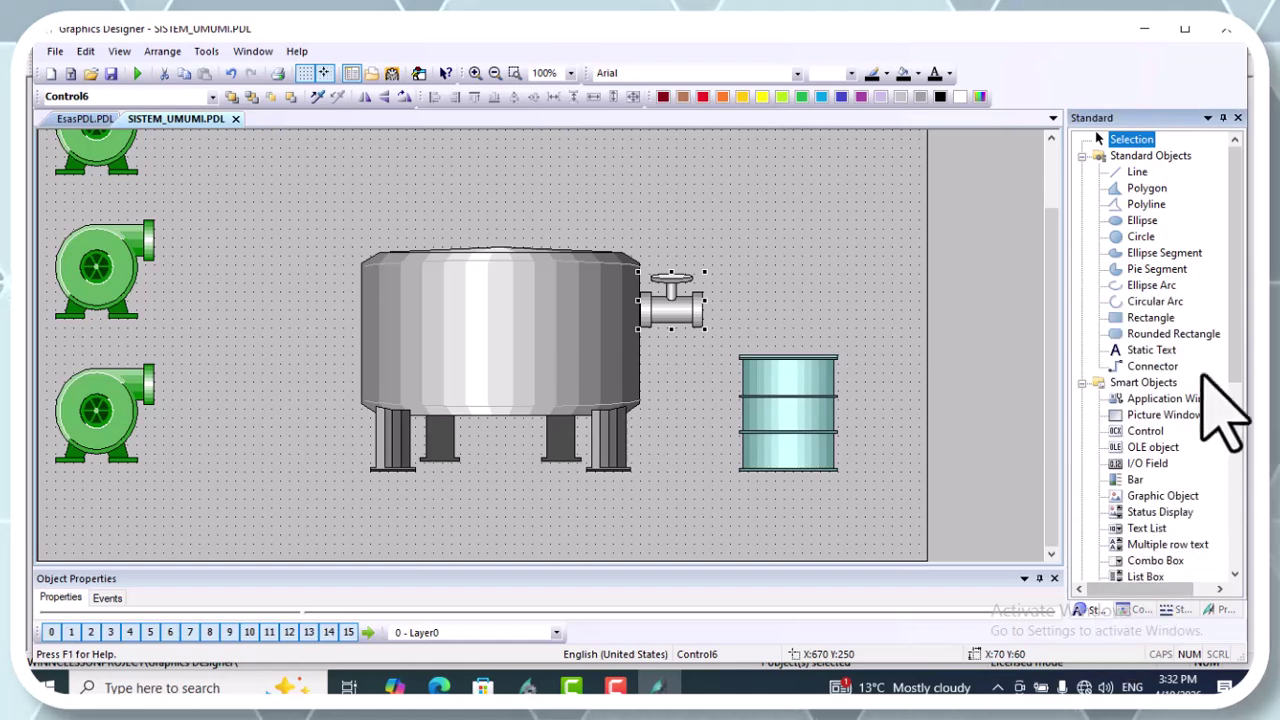
scroll(1230, 410, "down", 2)
left_click_drag(1226, 388, 1228, 586)
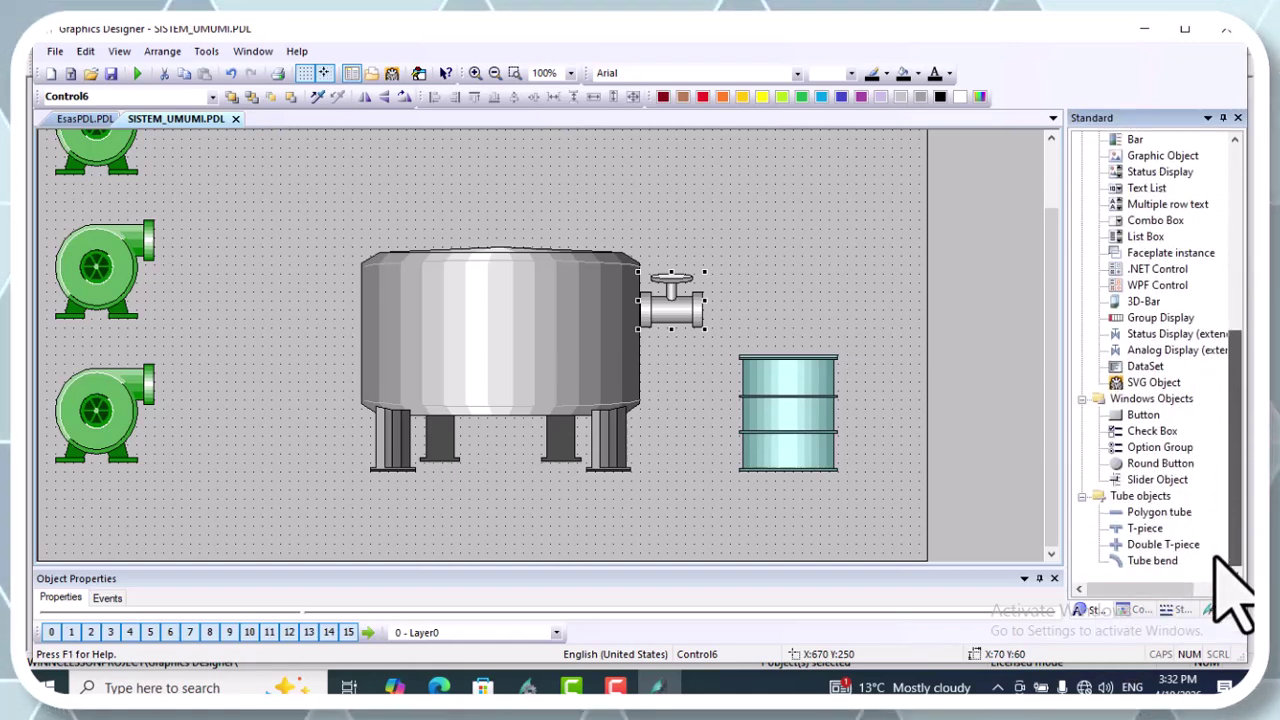
left_click(1155, 561)
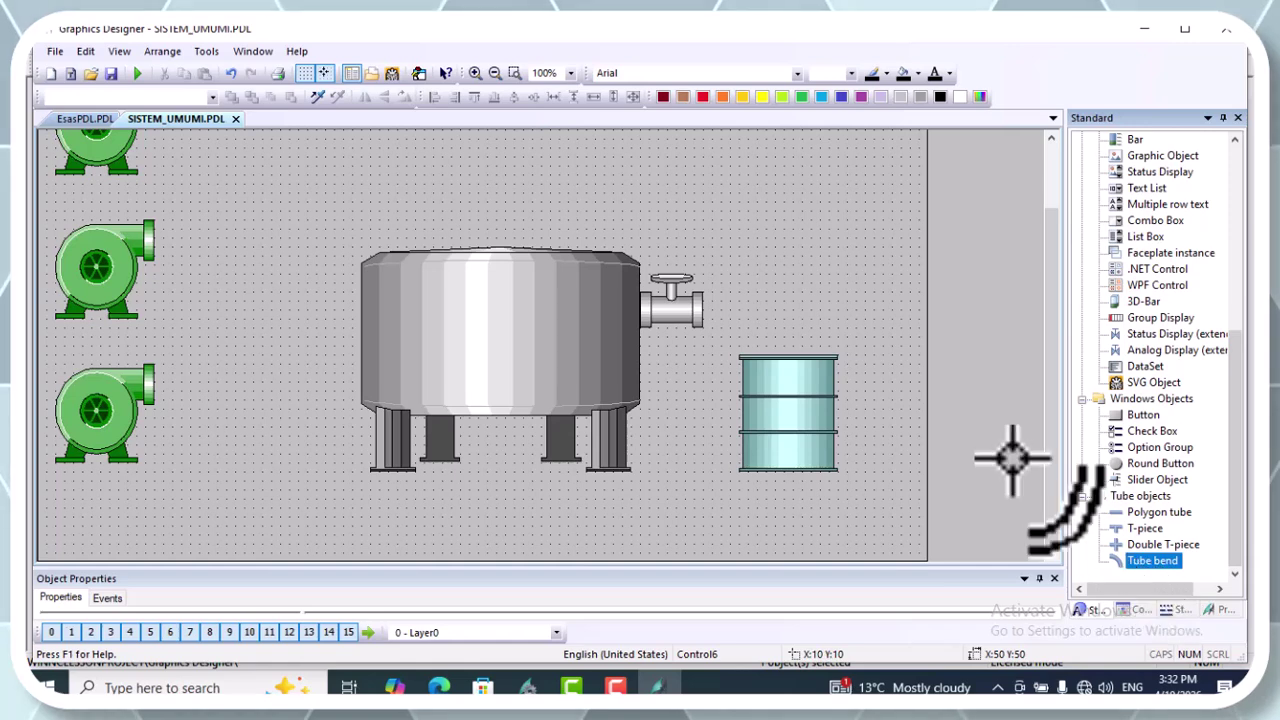
left_click(737, 283)
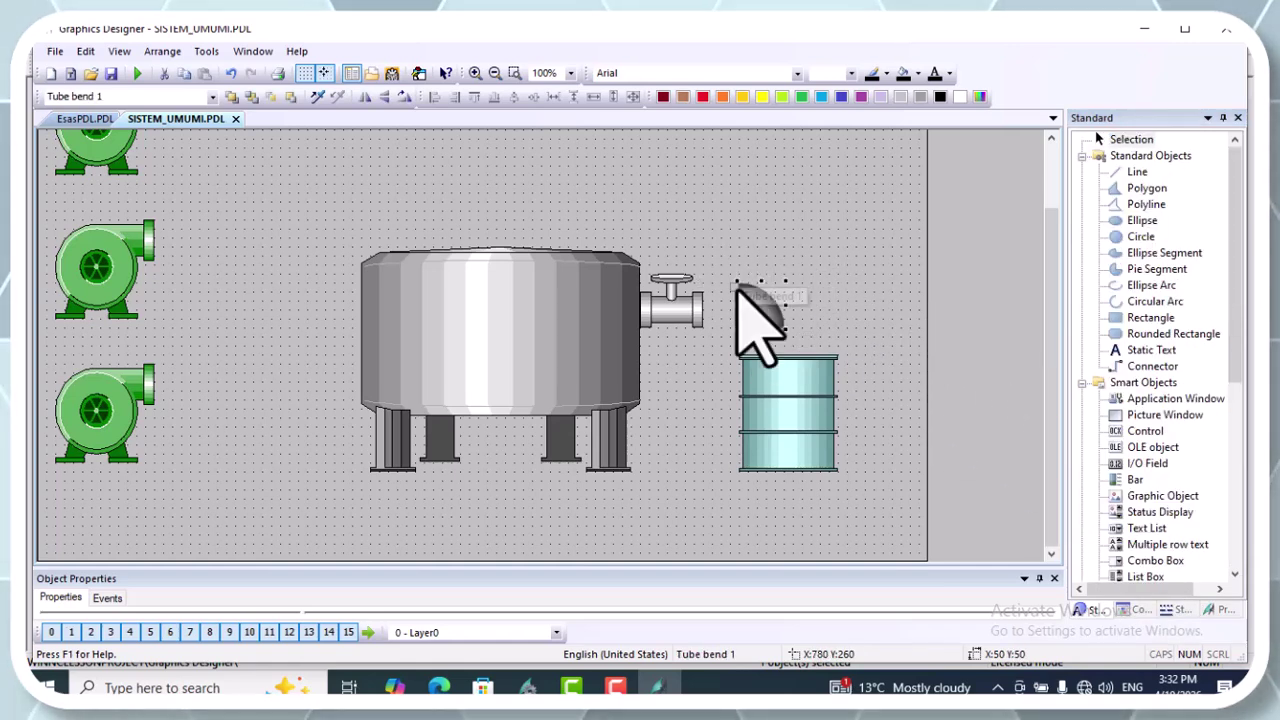
- Connect the tube bend to the valve's outlet at X 740, Y 270 and size it to about 80 × 40
left_click_drag(760, 300, 708, 298)
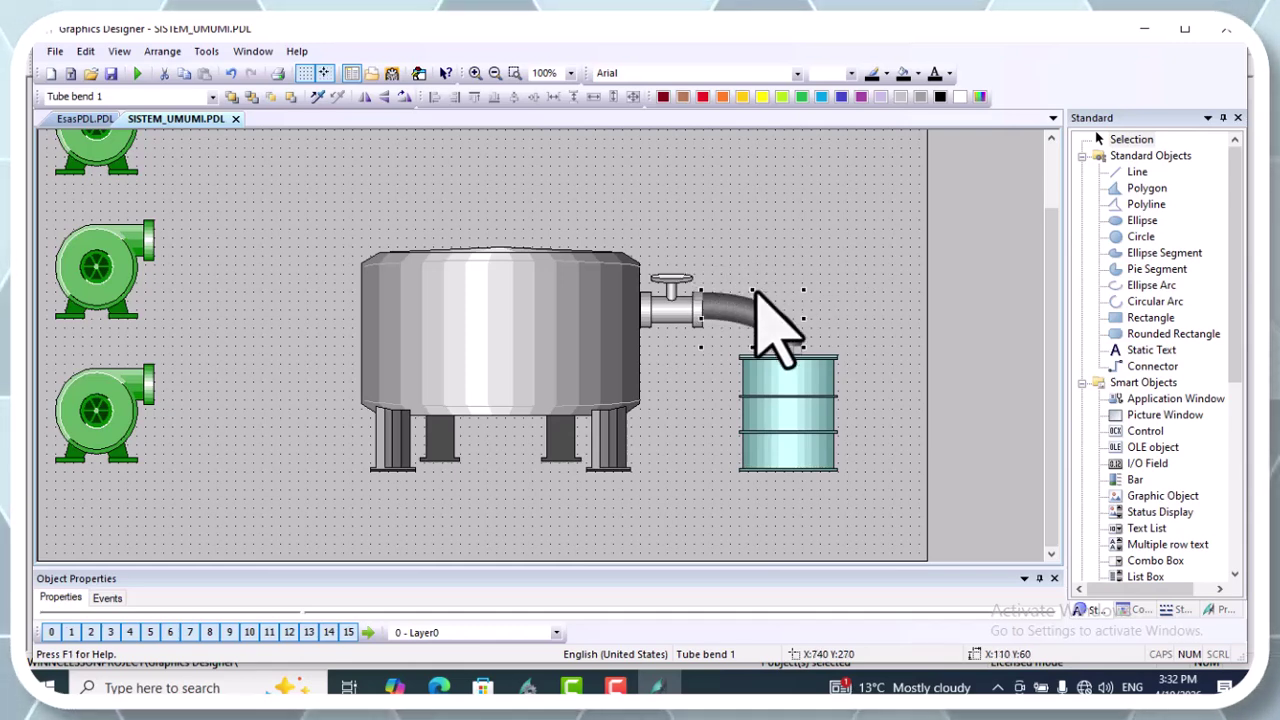
left_click_drag(743, 305, 750, 316)
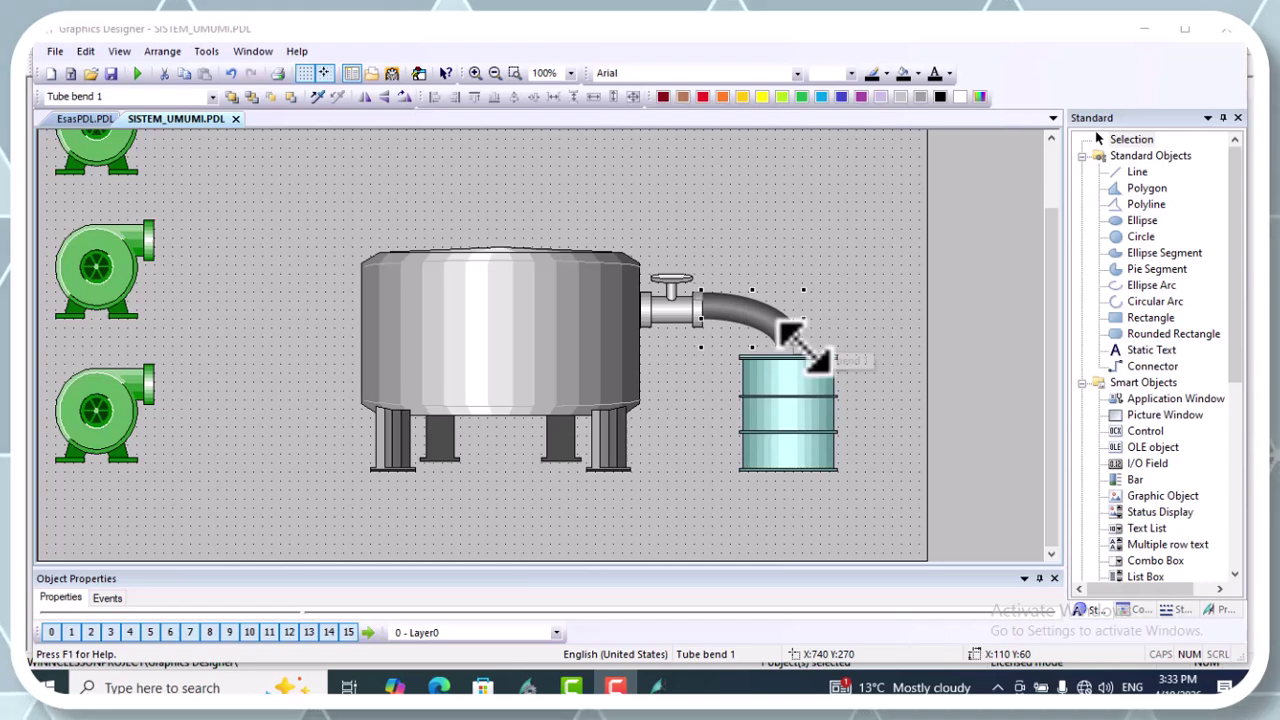
left_click_drag(803, 347, 794, 337)
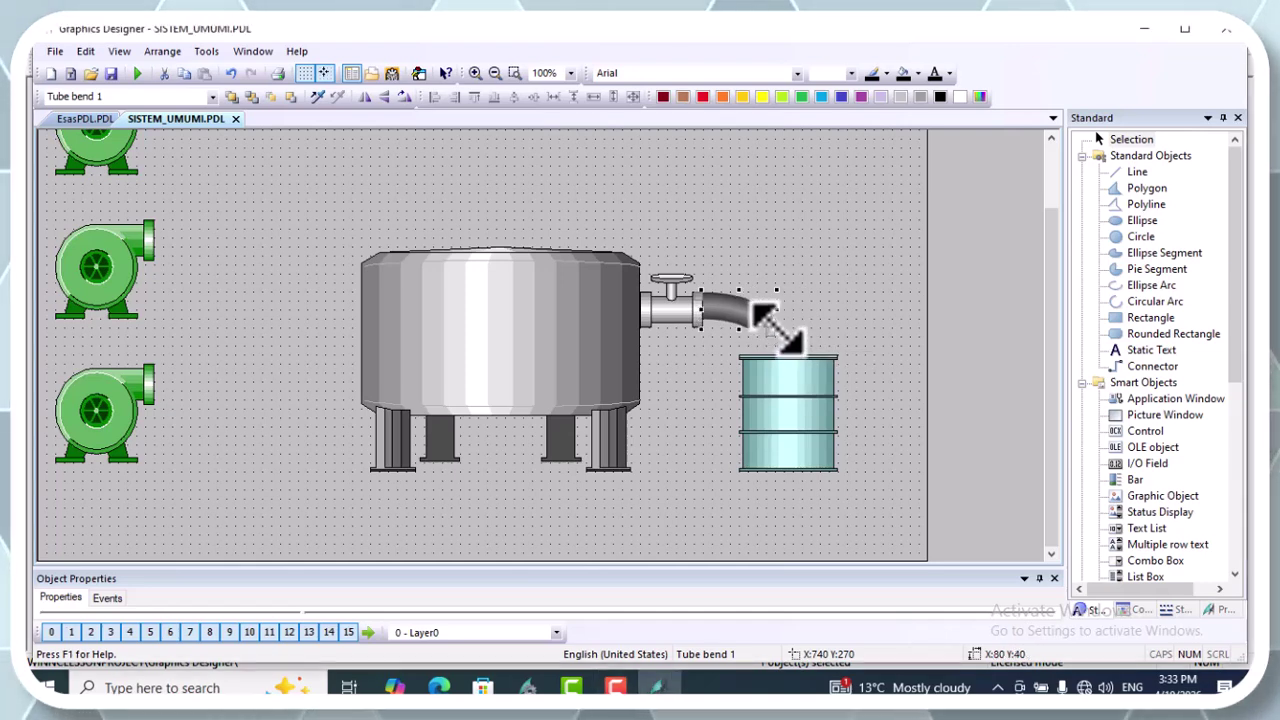
- Move the valve and tube bend up along the large tank's side, with the bend at X 740, Y 240
left_click_drag(669, 312, 738, 290)
left_click(734, 300)
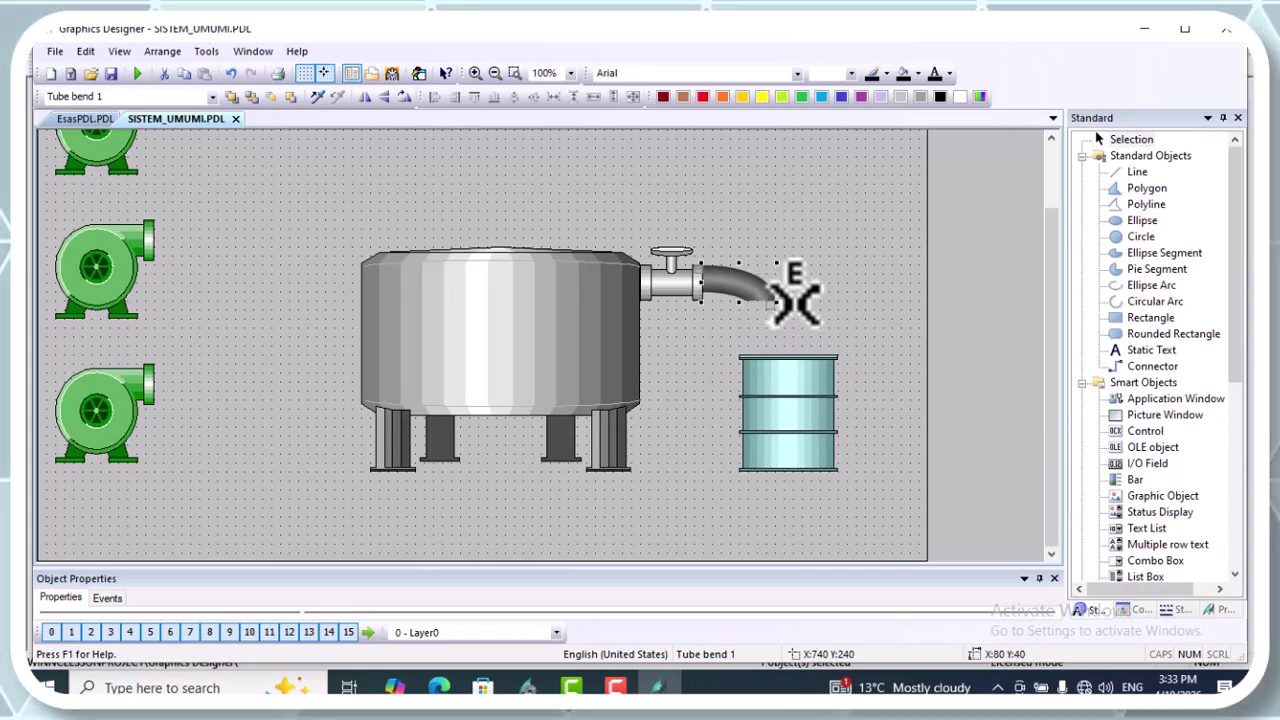
left_click(787, 383)
double_click(787, 383)
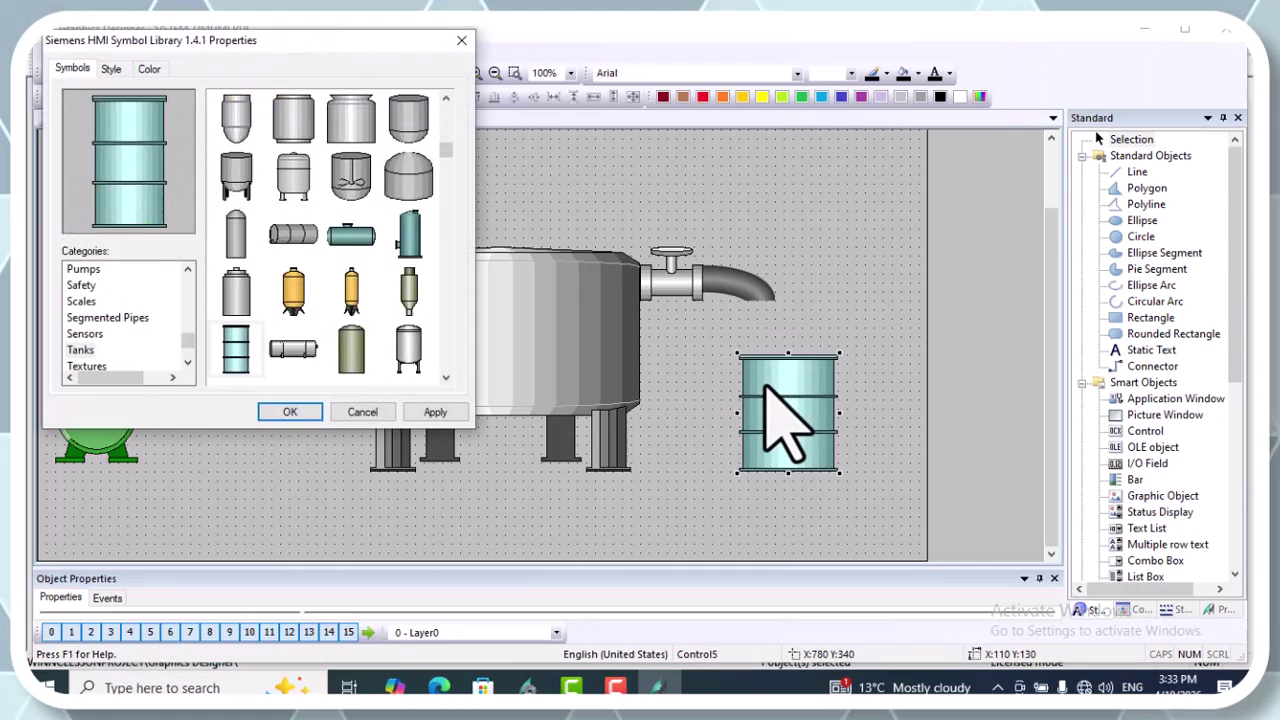
left_click(372, 411)
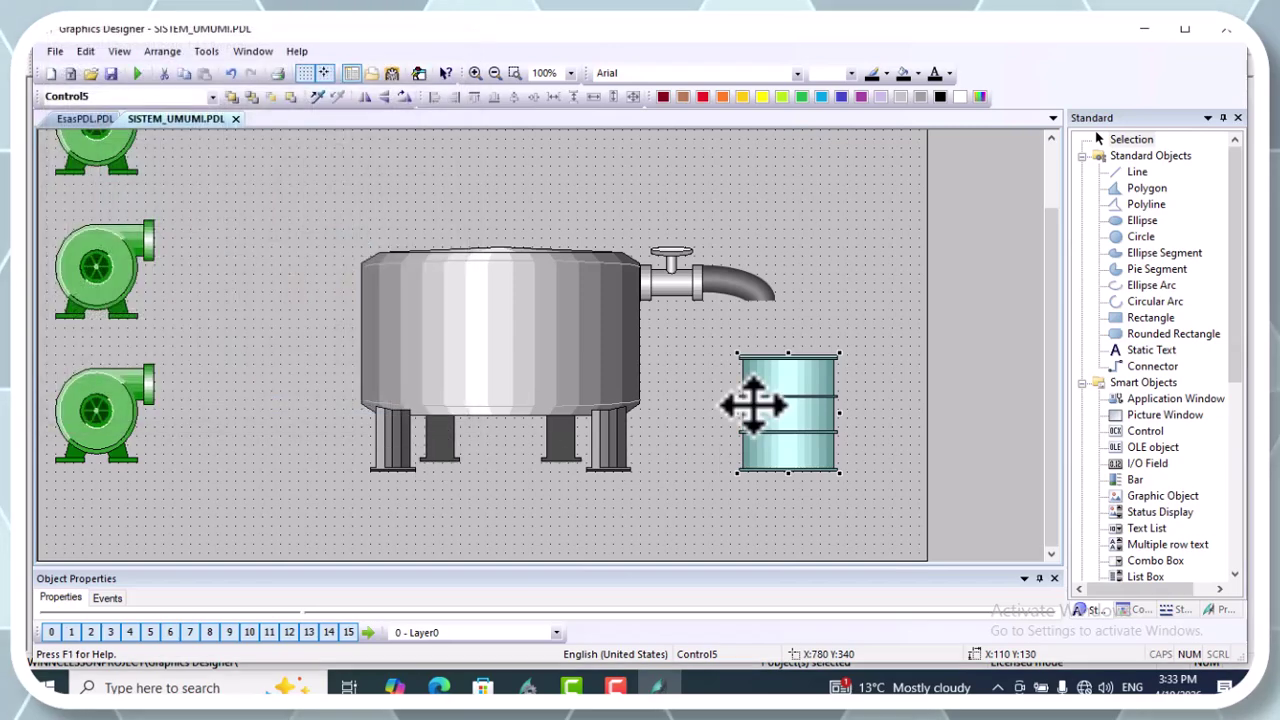
- Move the drum toward the large tank to X 740, Y 340 and duplicate it
left_click_drag(776, 400, 736, 400)
right_click(749, 398)
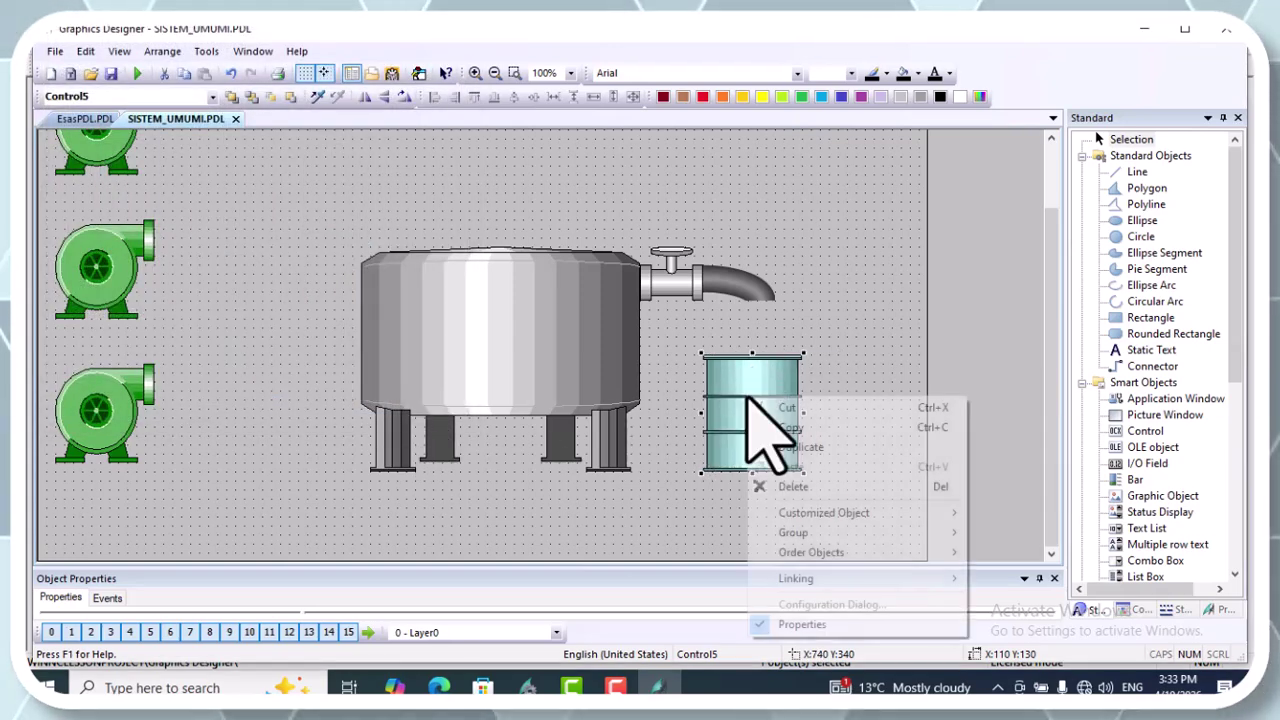
left_click(790, 449)
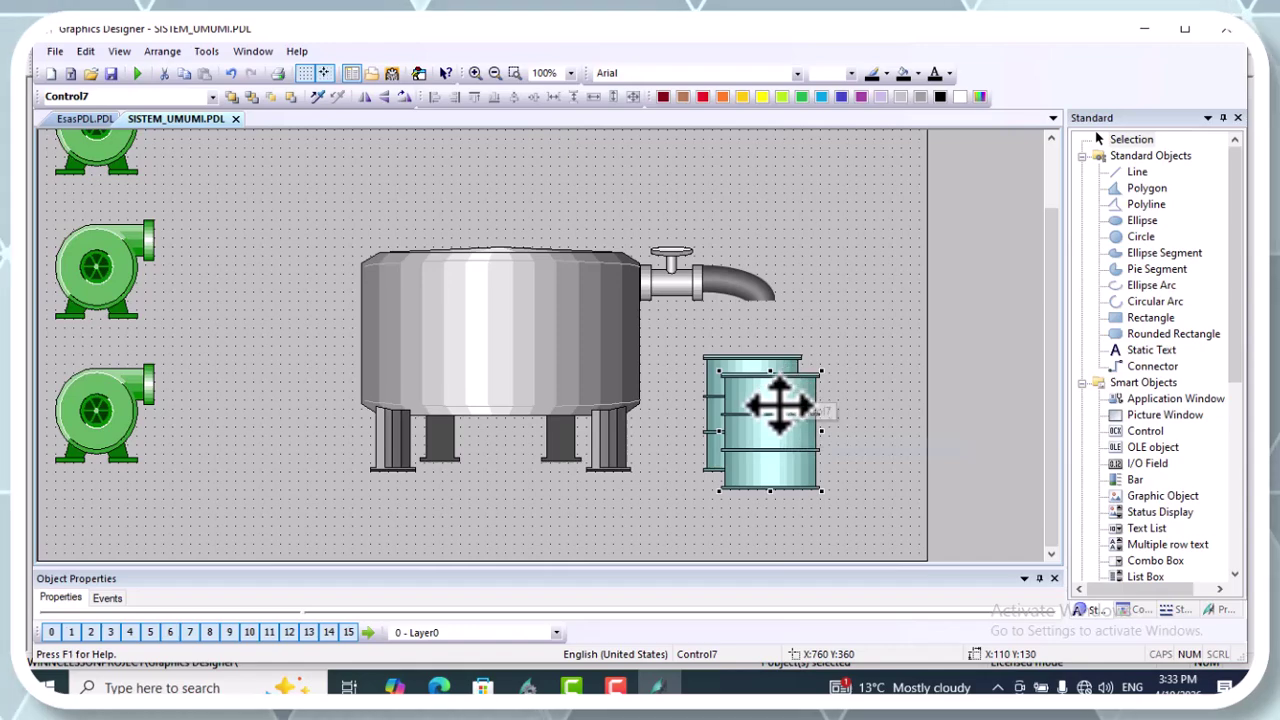
- Change the duplicated drum's symbol to the Oil drop from the Nature category
double_click(778, 404)
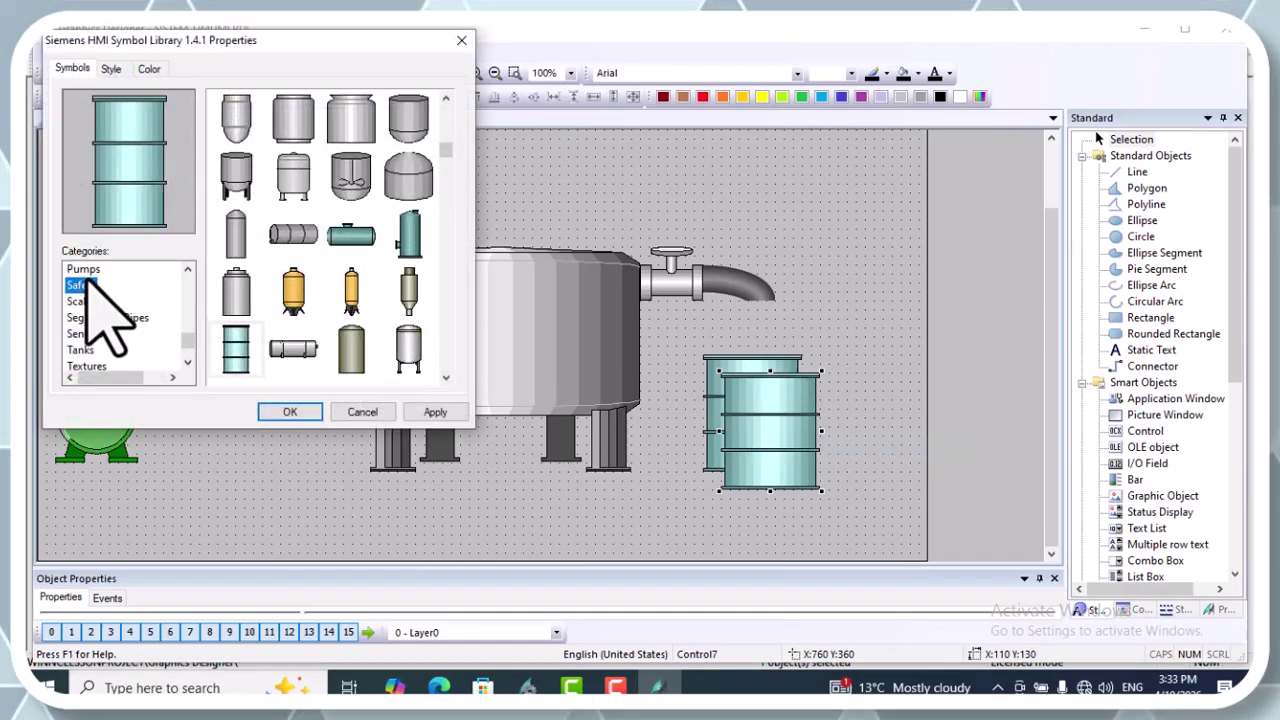
scroll(100, 325, "up", 3)
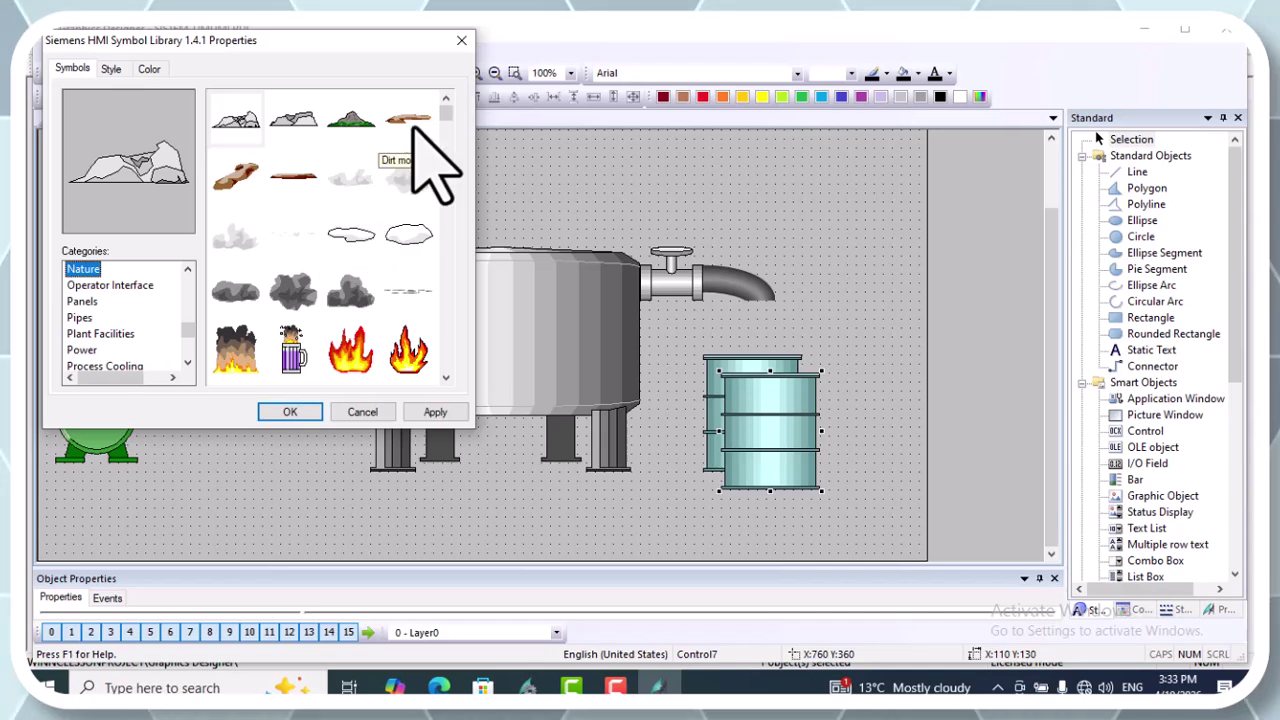
scroll(447, 378, "down", 5)
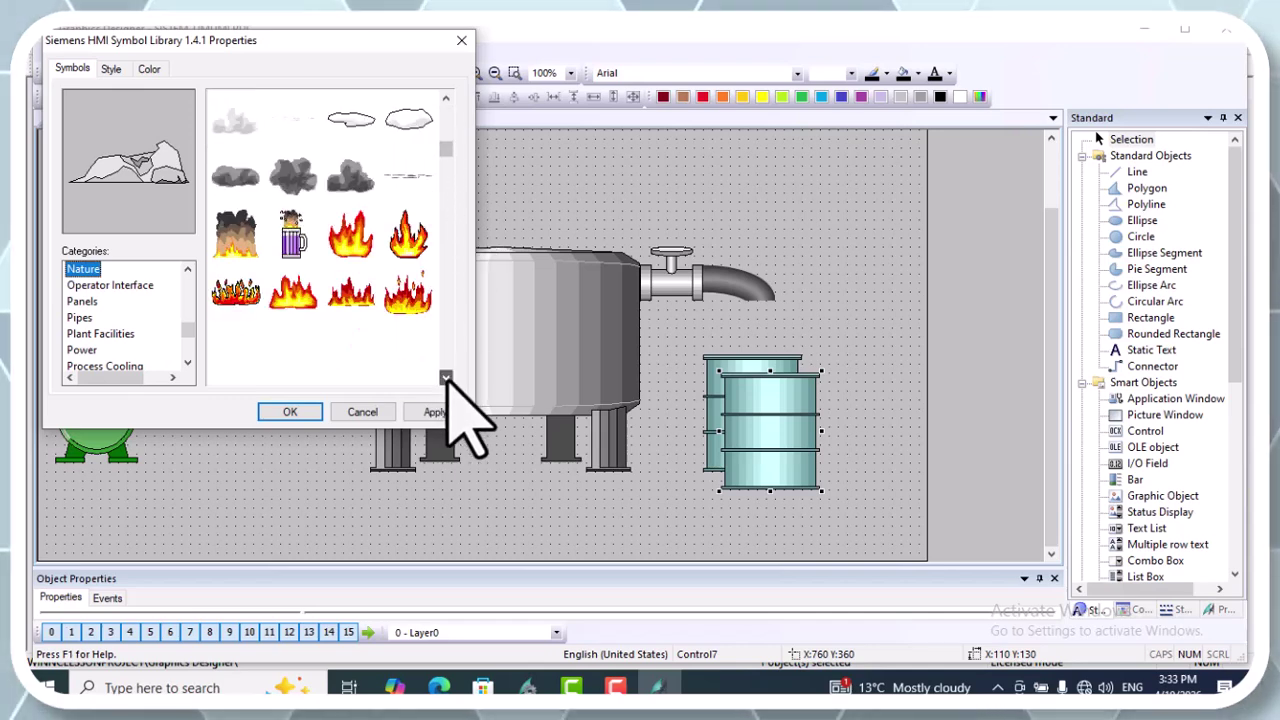
left_click(235, 295)
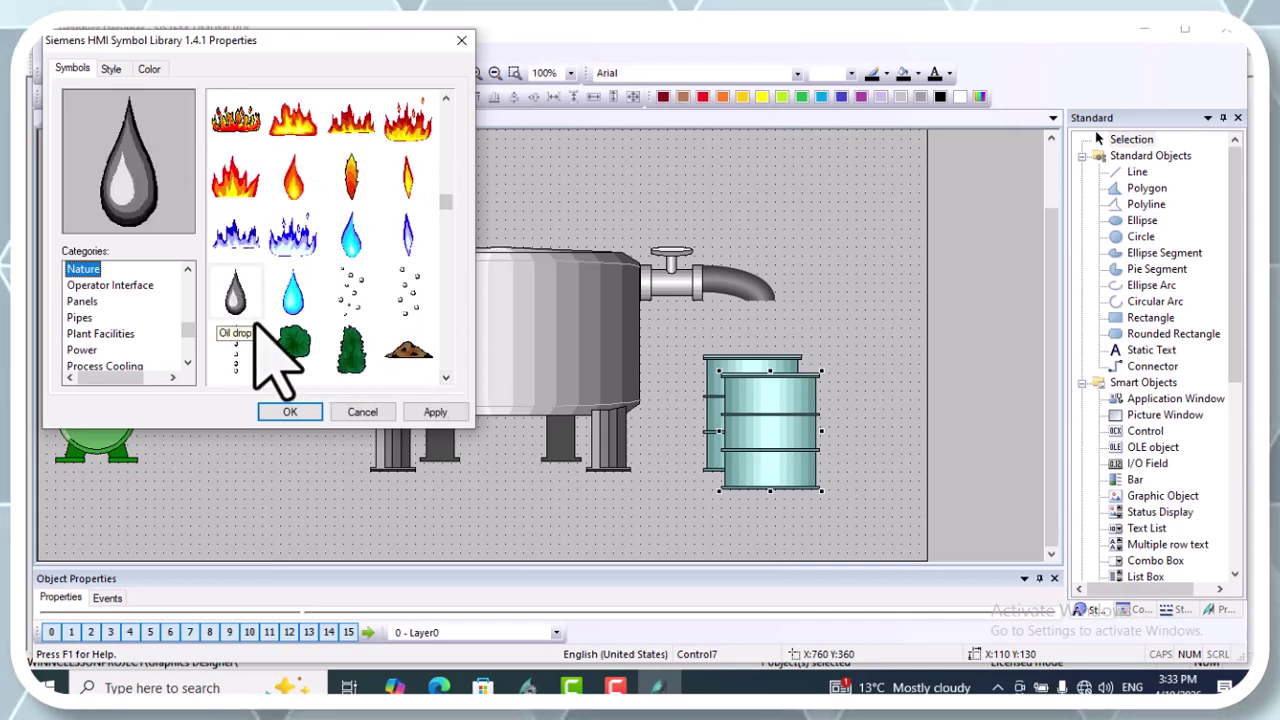
left_click(237, 350)
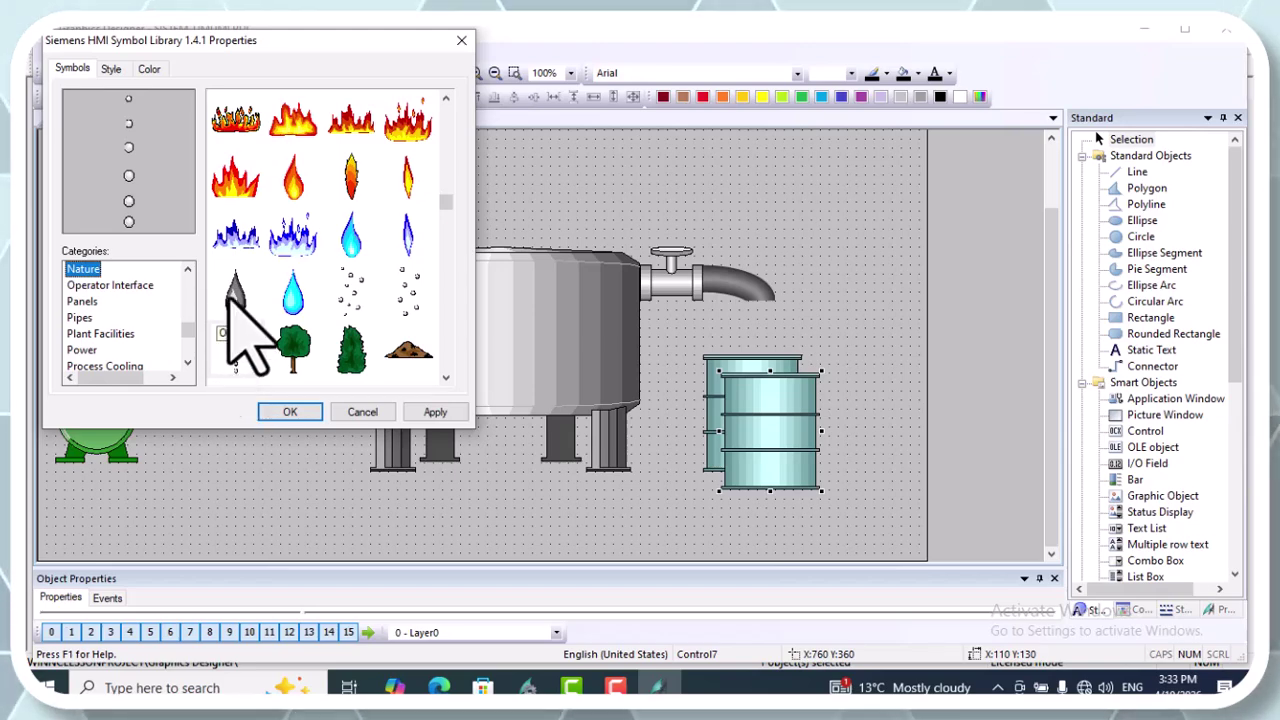
left_click(289, 412)
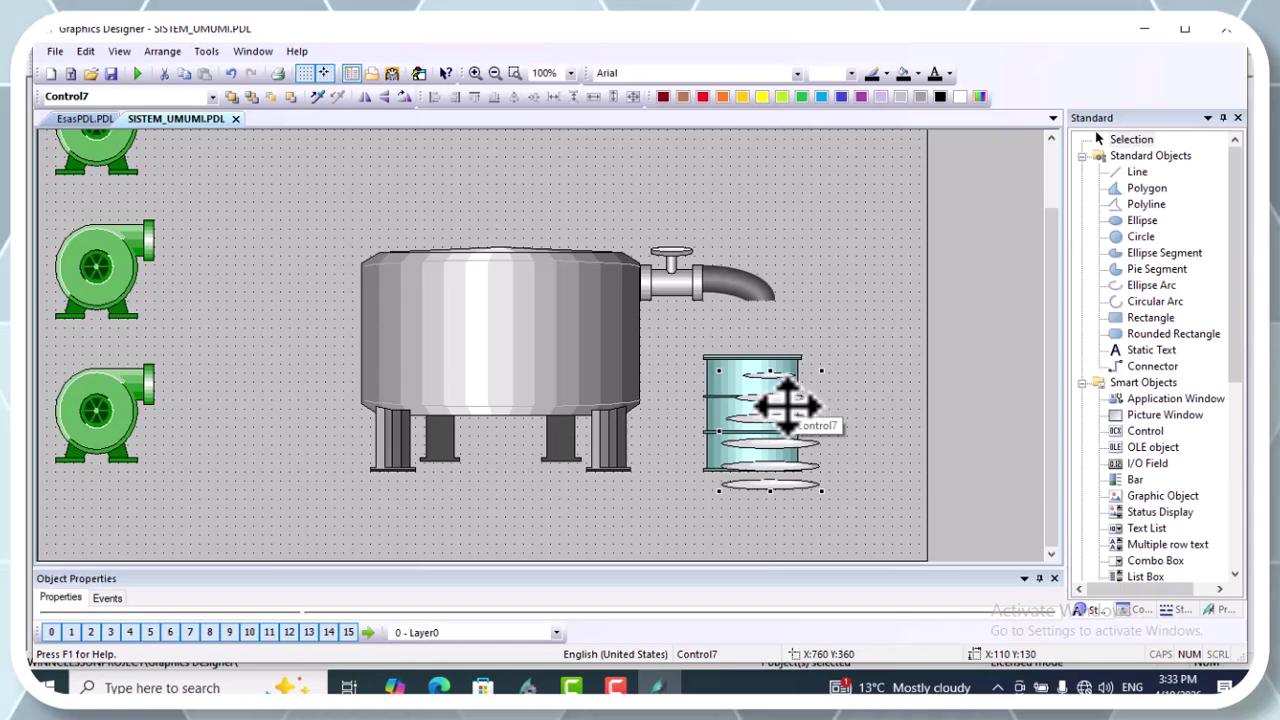
double_click(777, 443)
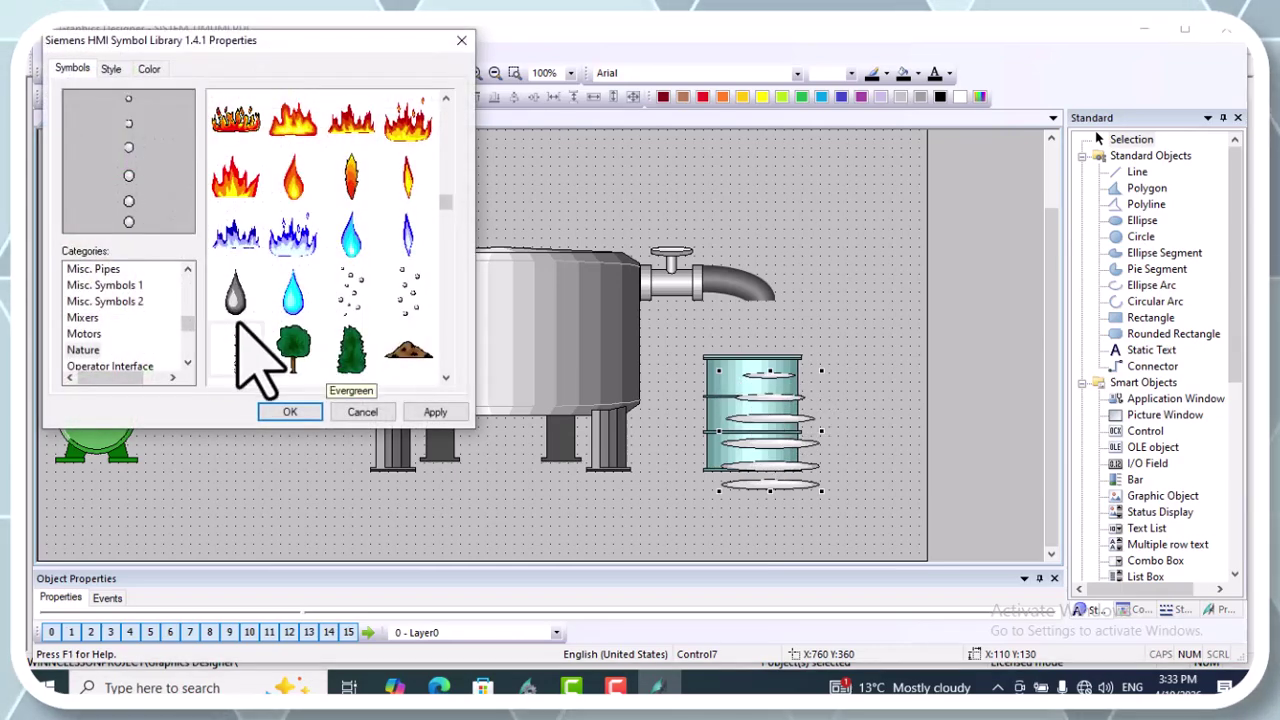
left_click(235, 295)
left_click(290, 412)
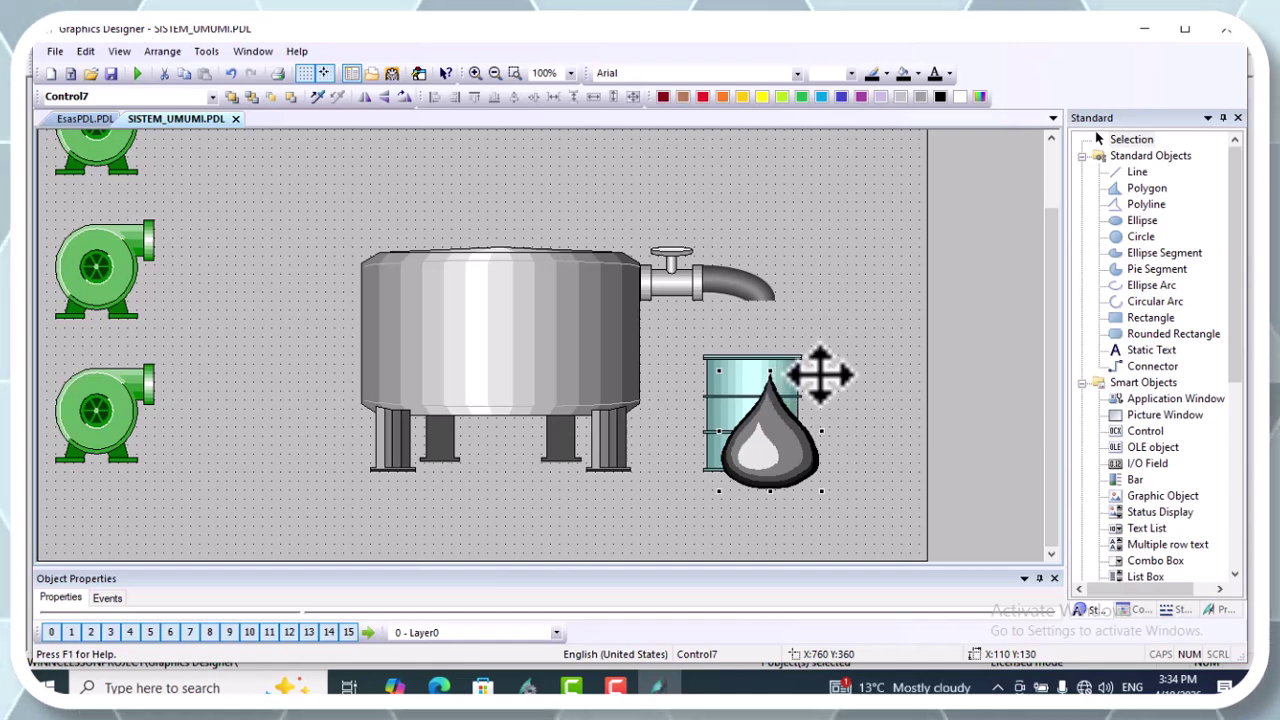
- Shrink the oil drop to fit between the tube bend's outlet and the drum, and centre the drum beneath it at X 750, Y 340
left_click_drag(821, 372, 766, 337)
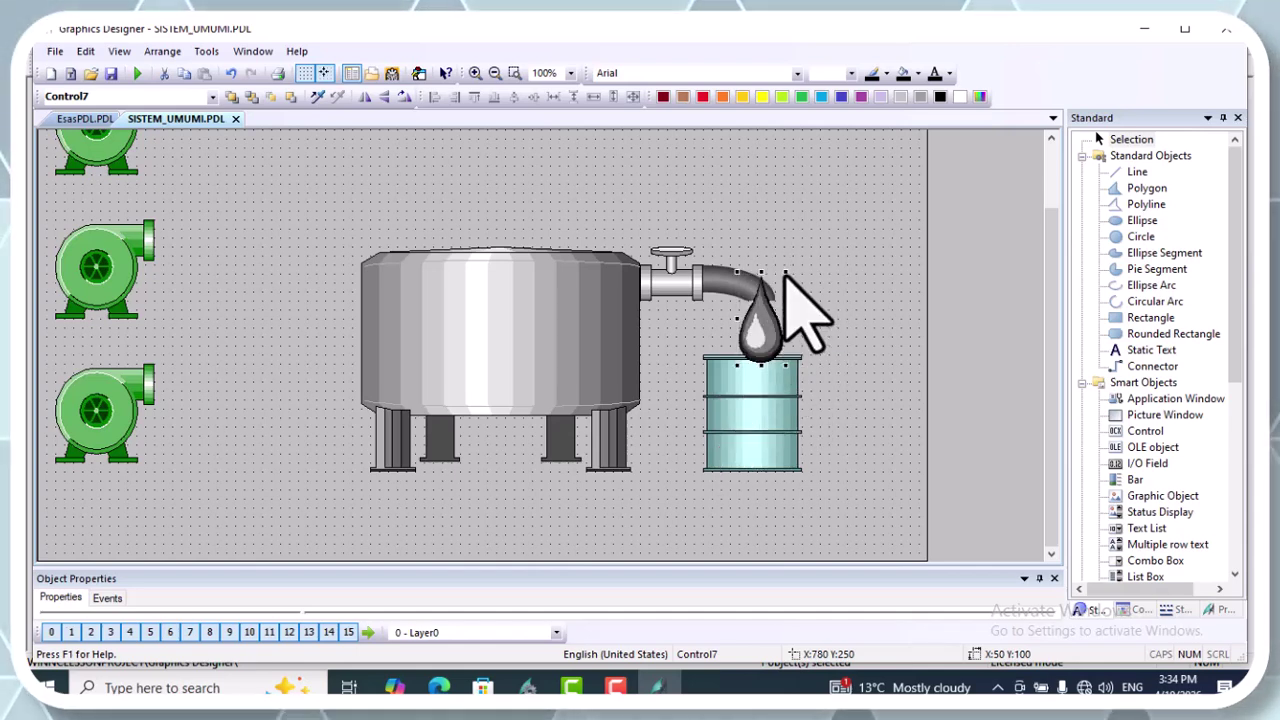
left_click_drag(788, 273, 766, 343)
left_click(886, 384)
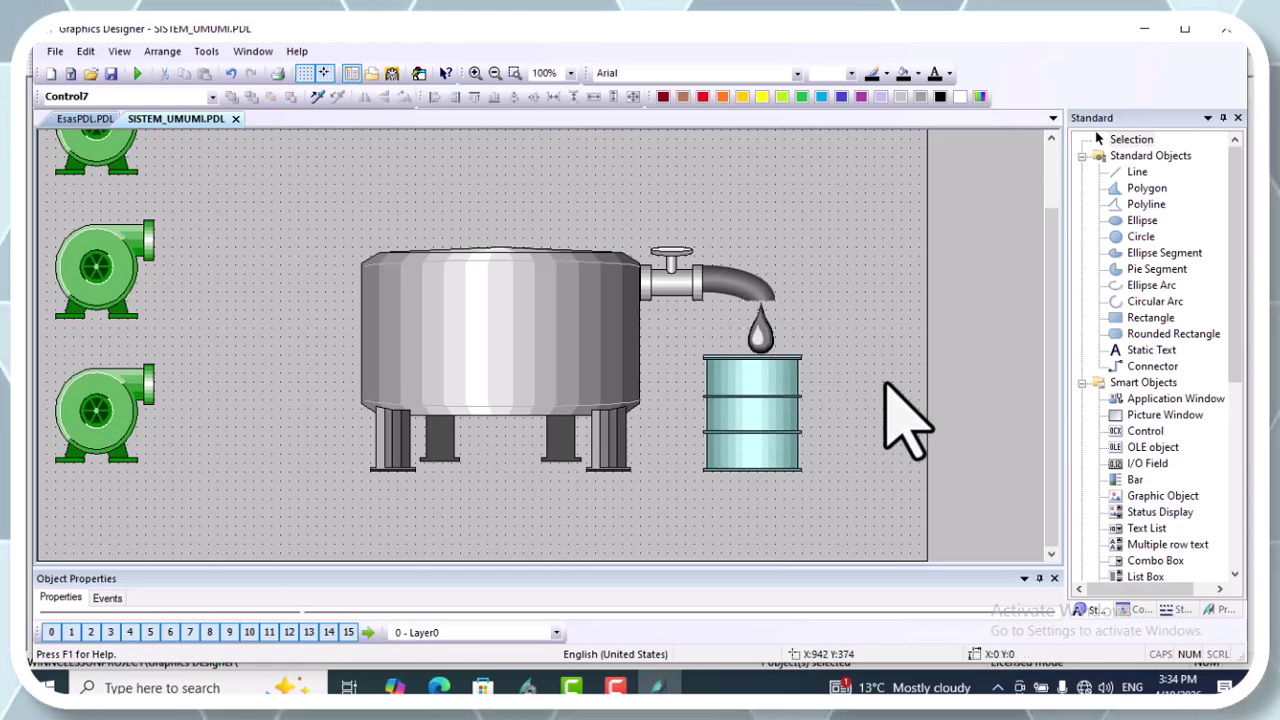
mouse_move(748, 408)
left_mouse_down()
mouse_move(737, 406)
mouse_move(753, 400)
left_mouse_up()
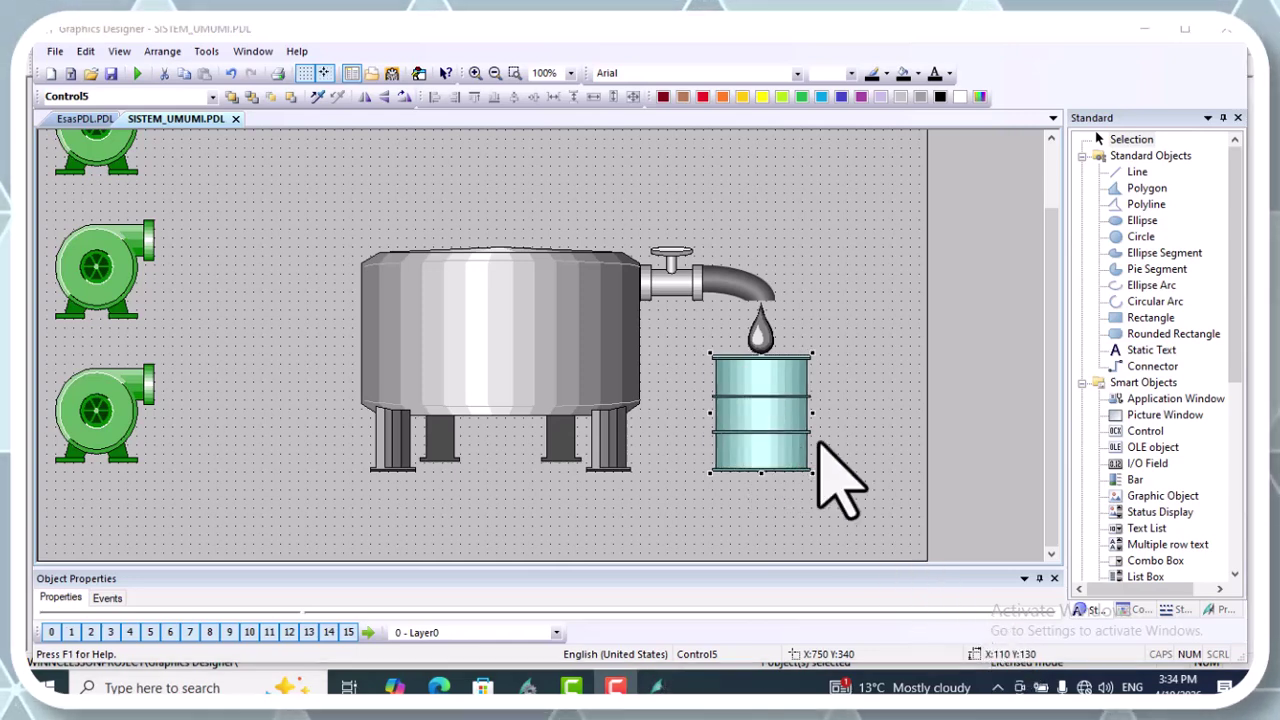
- Save the SISTEM_UMUMI picture and preview it in runtime, accepting demo mode
left_click(111, 73)
left_click(137, 73)
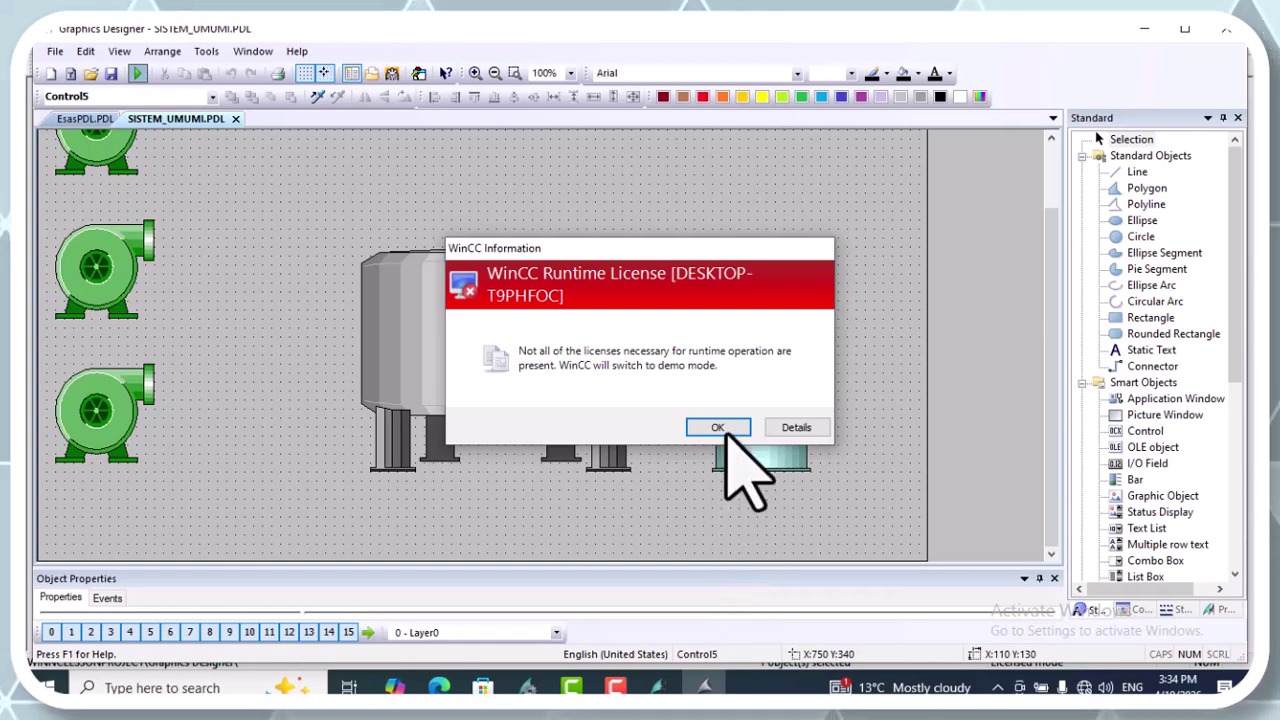
left_click(718, 428)
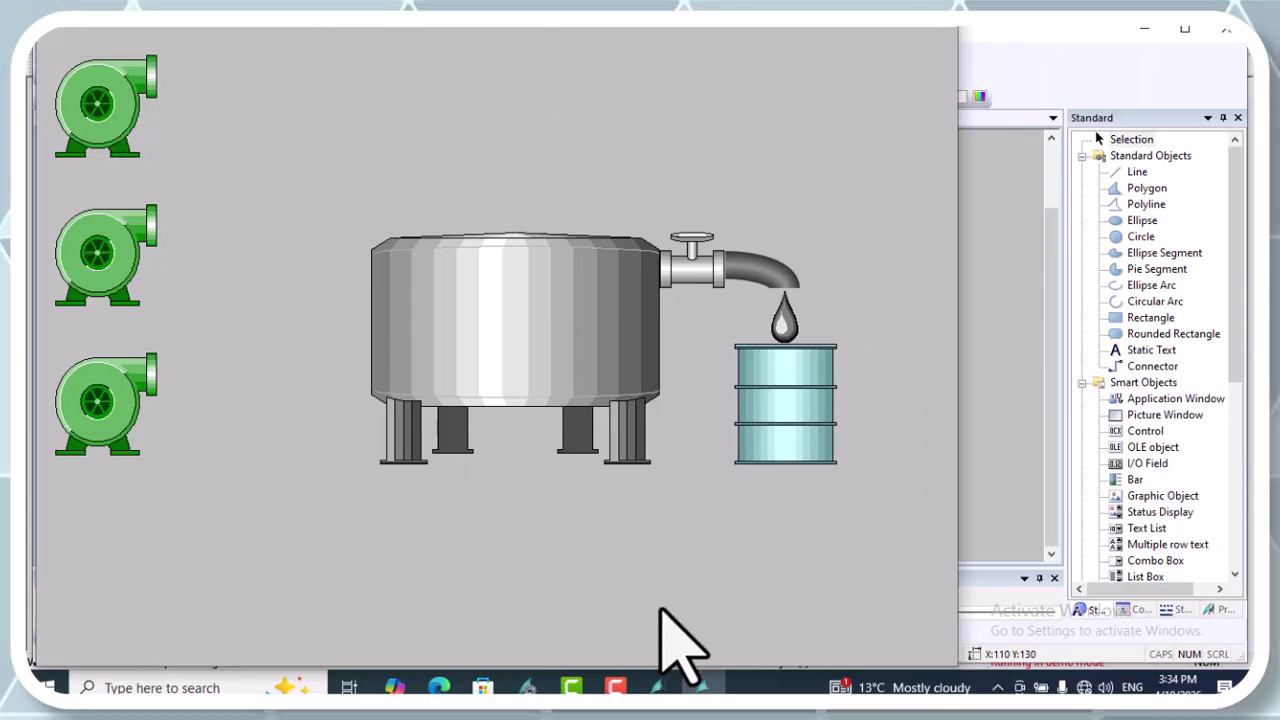
- Switch to WinCC Explorer, deactivate the project's runtime, and return to Graphics Designer
left_click(650, 688)
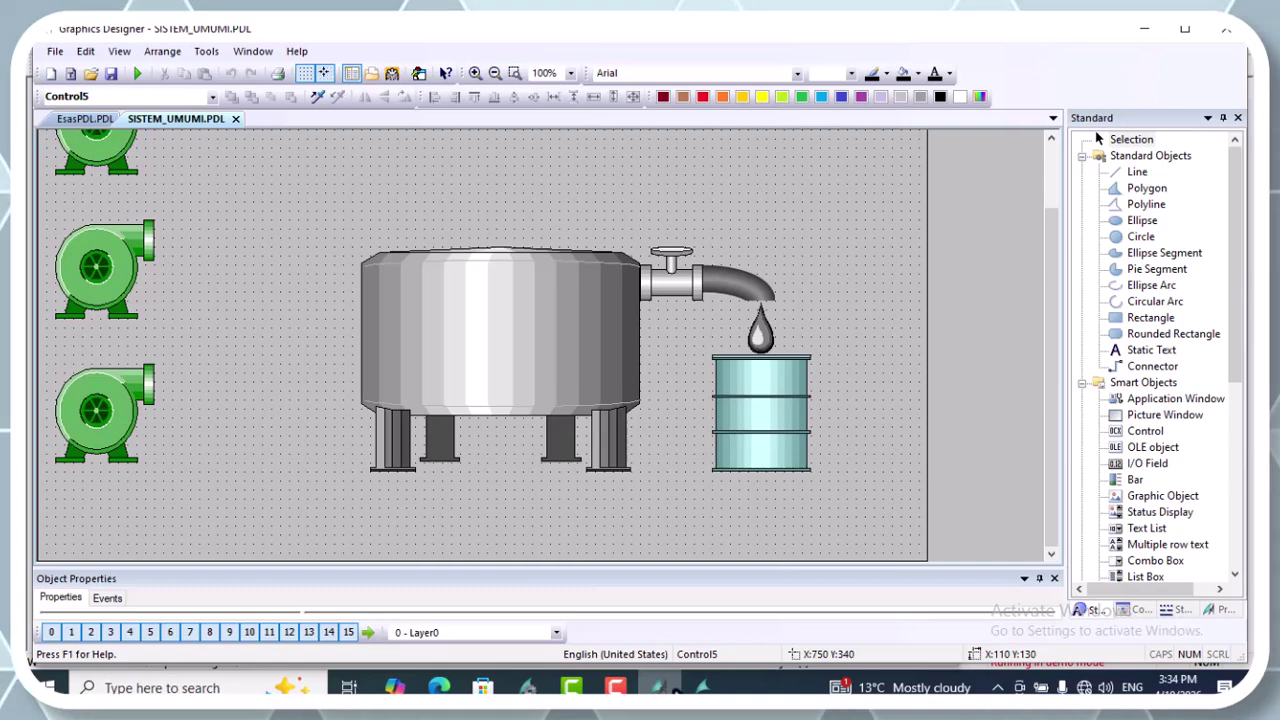
left_click(527, 688)
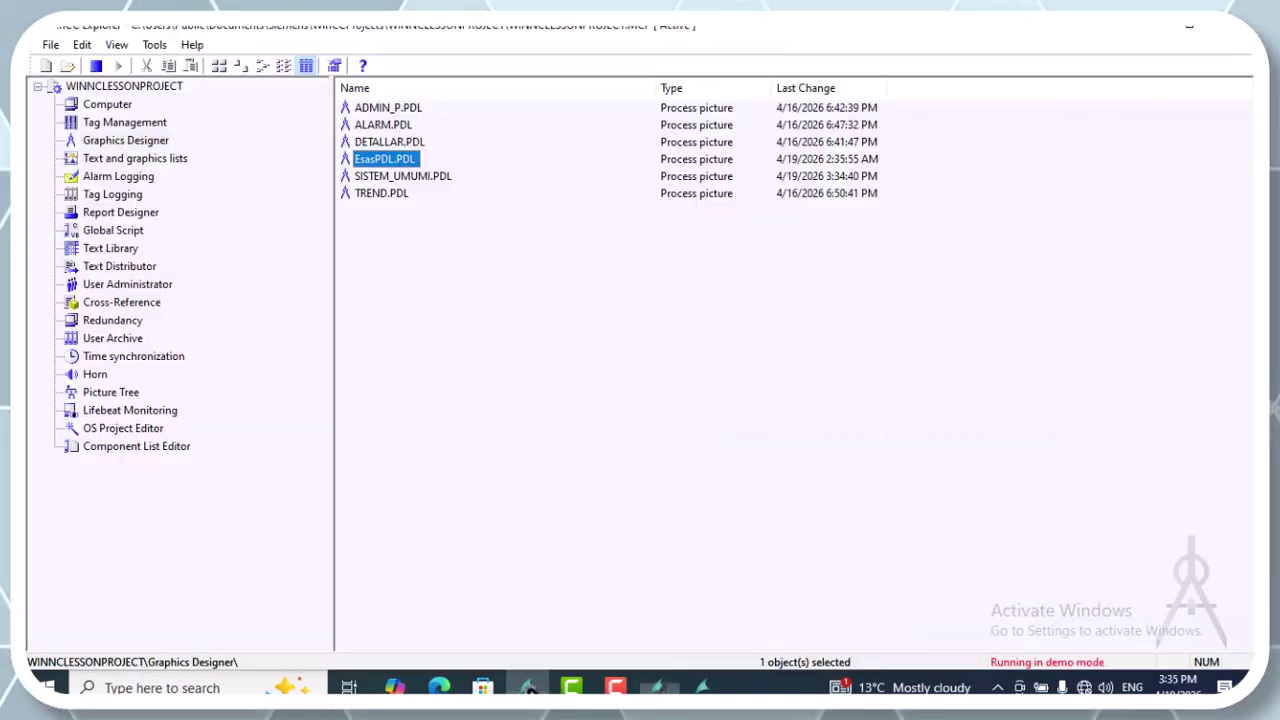
left_click(97, 66)
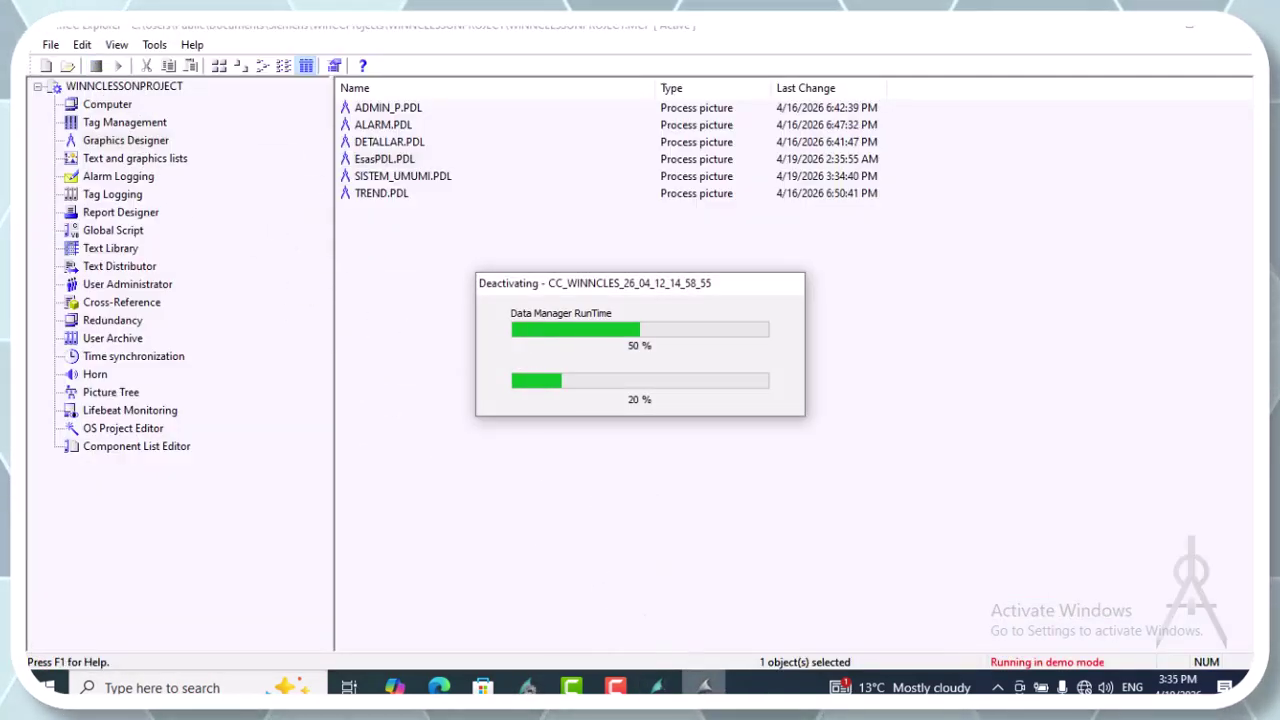
left_click(662, 688)
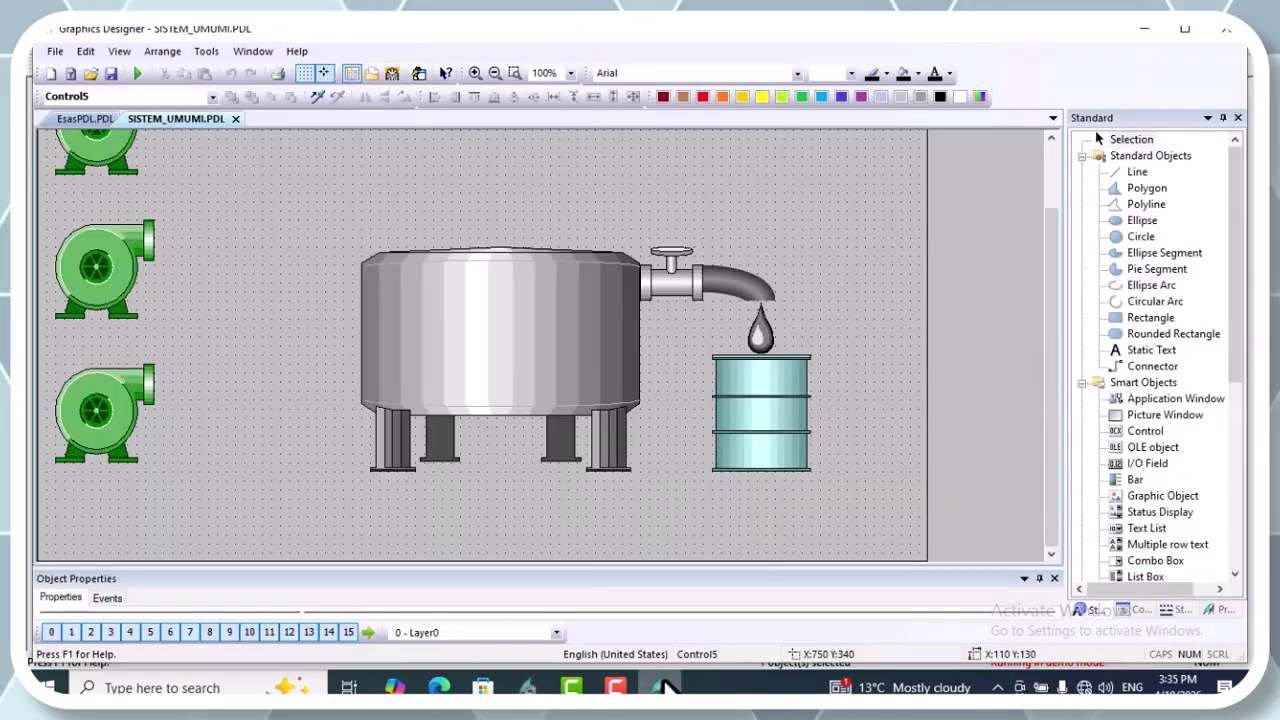
- Save and close SISTEM_UMUMI.PDL, then start runtime with the EsasPDL.PDL main picture, accepting demo mode
left_click(111, 74)
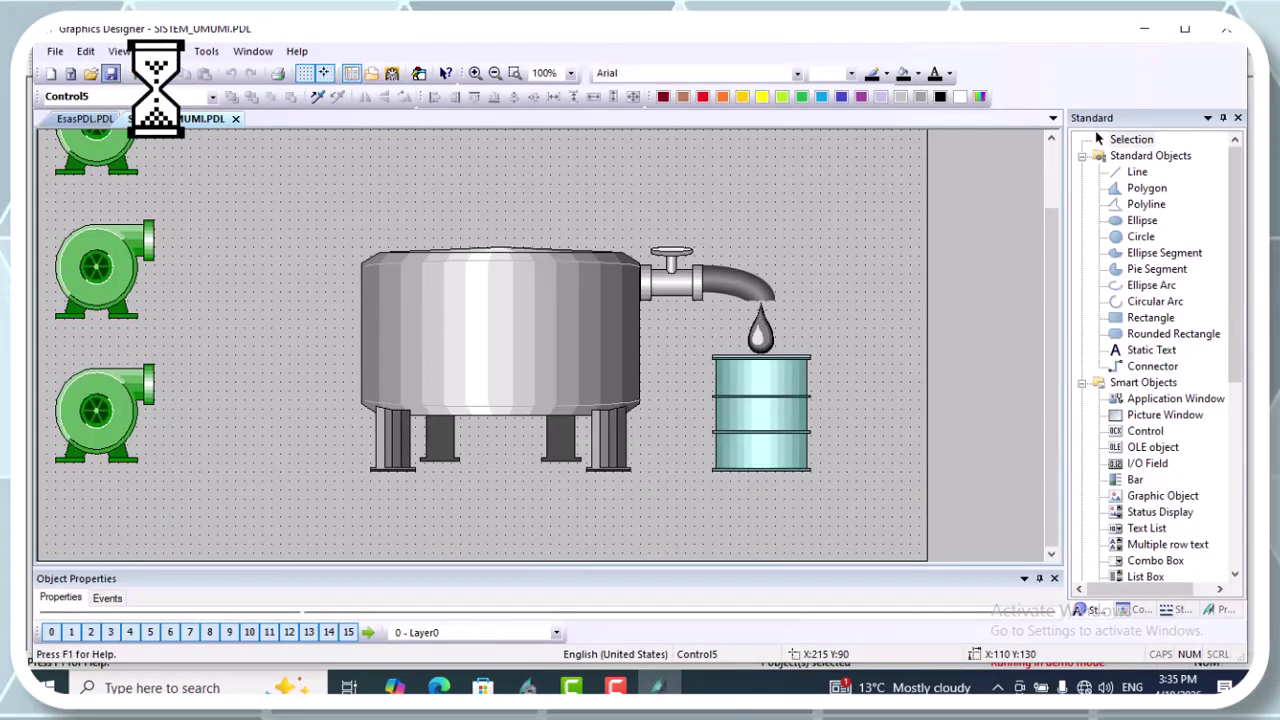
left_click(235, 119)
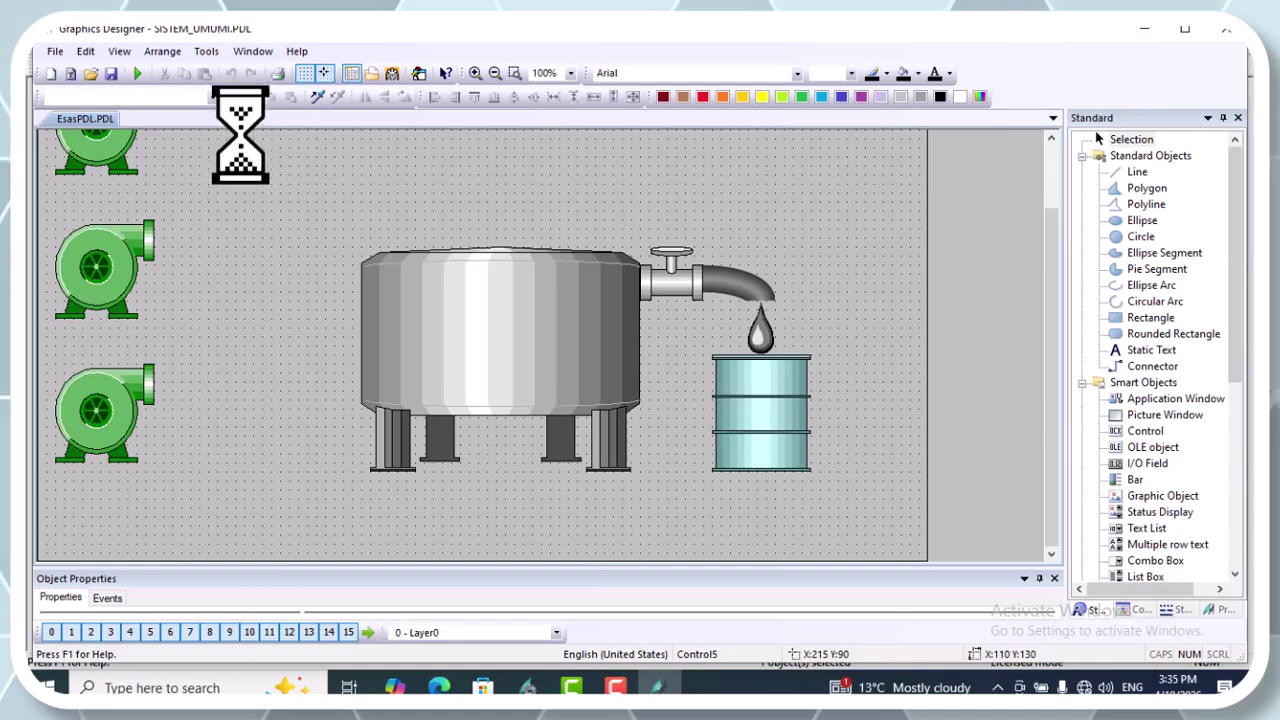
left_click(138, 74)
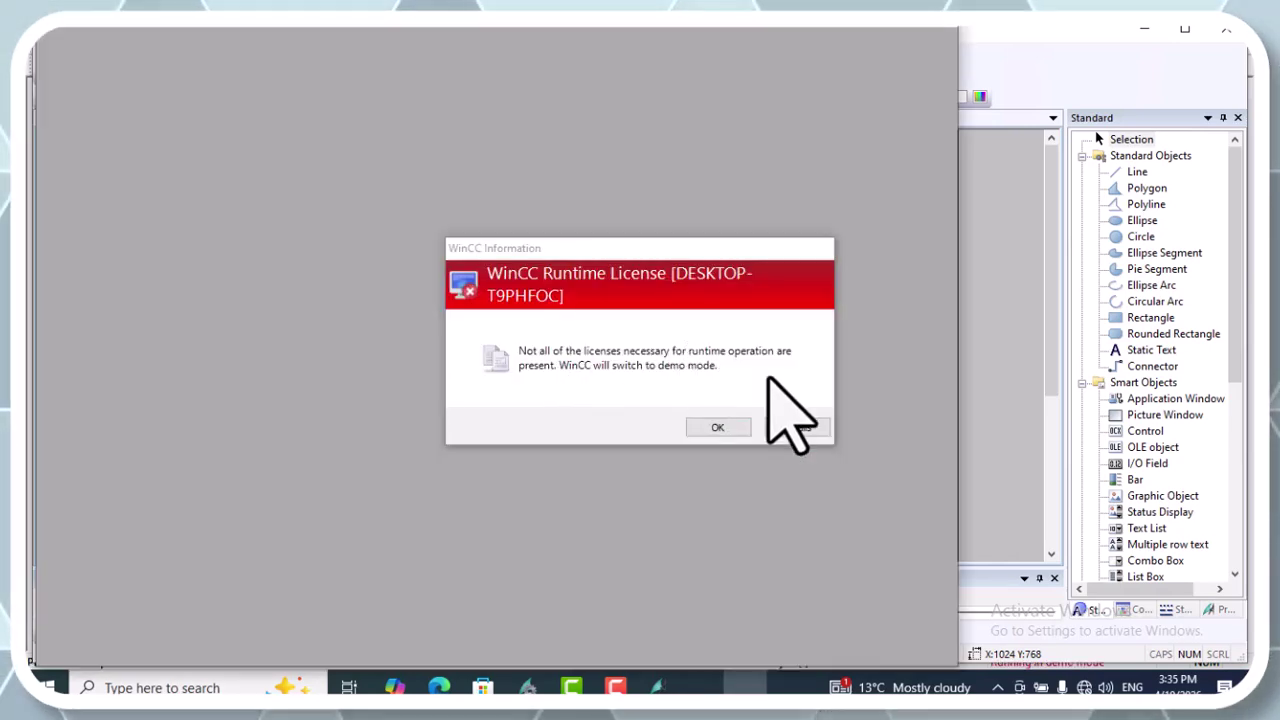
left_click(717, 427)
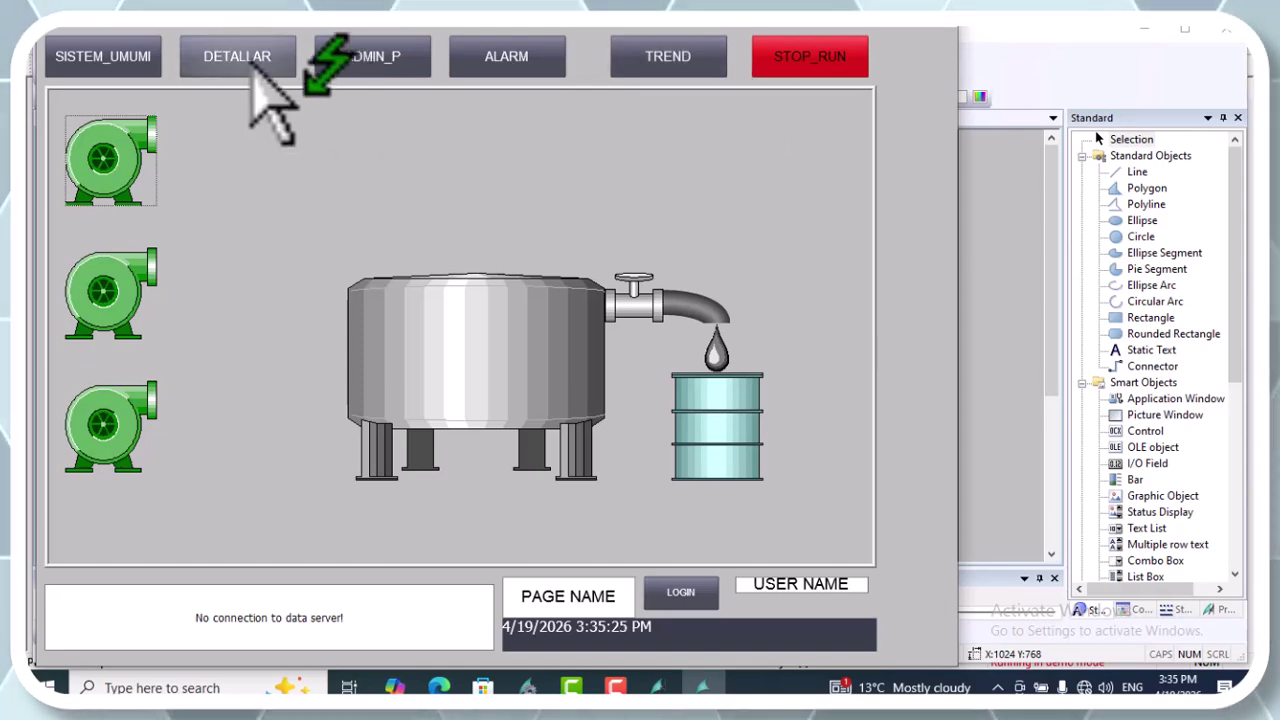
- Check the runtime page navigation through DETALLAR, ADMIN_P, ALARM and TREND, and return to the SISTEM_UMUMI page
left_click(251, 62)
left_click(368, 60)
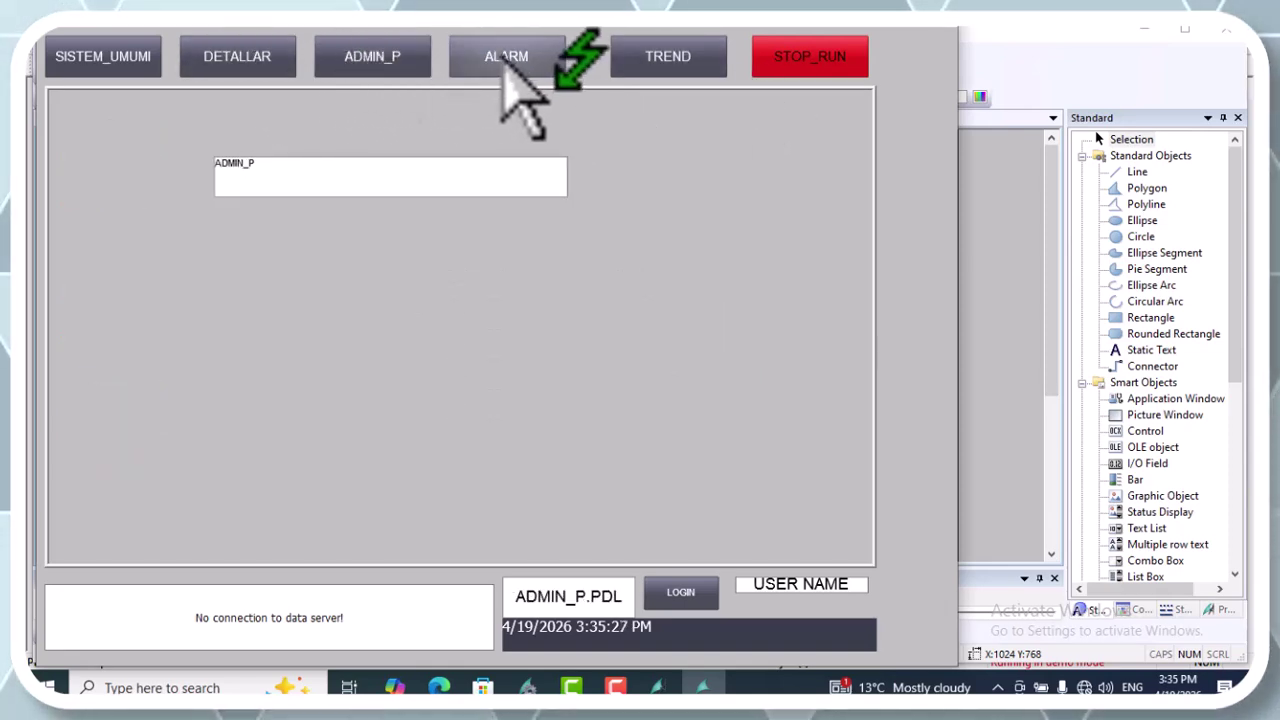
left_click(507, 62)
left_click(655, 63)
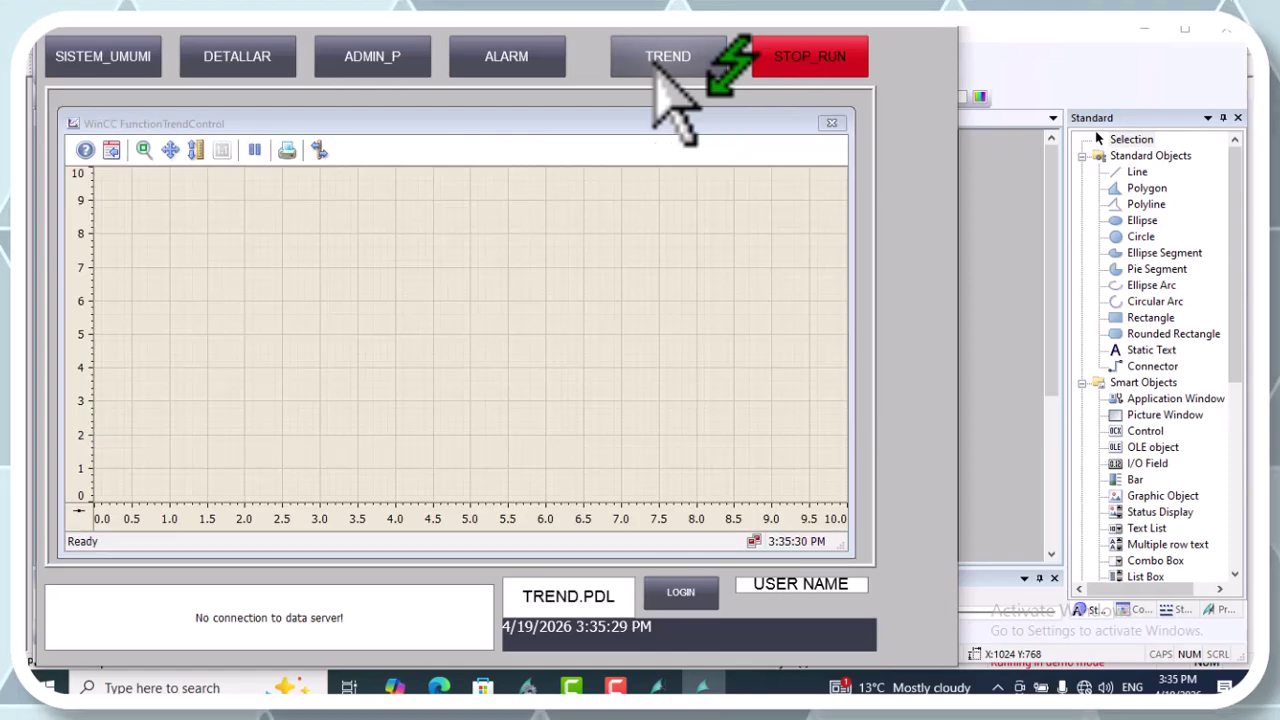
left_click(145, 62)
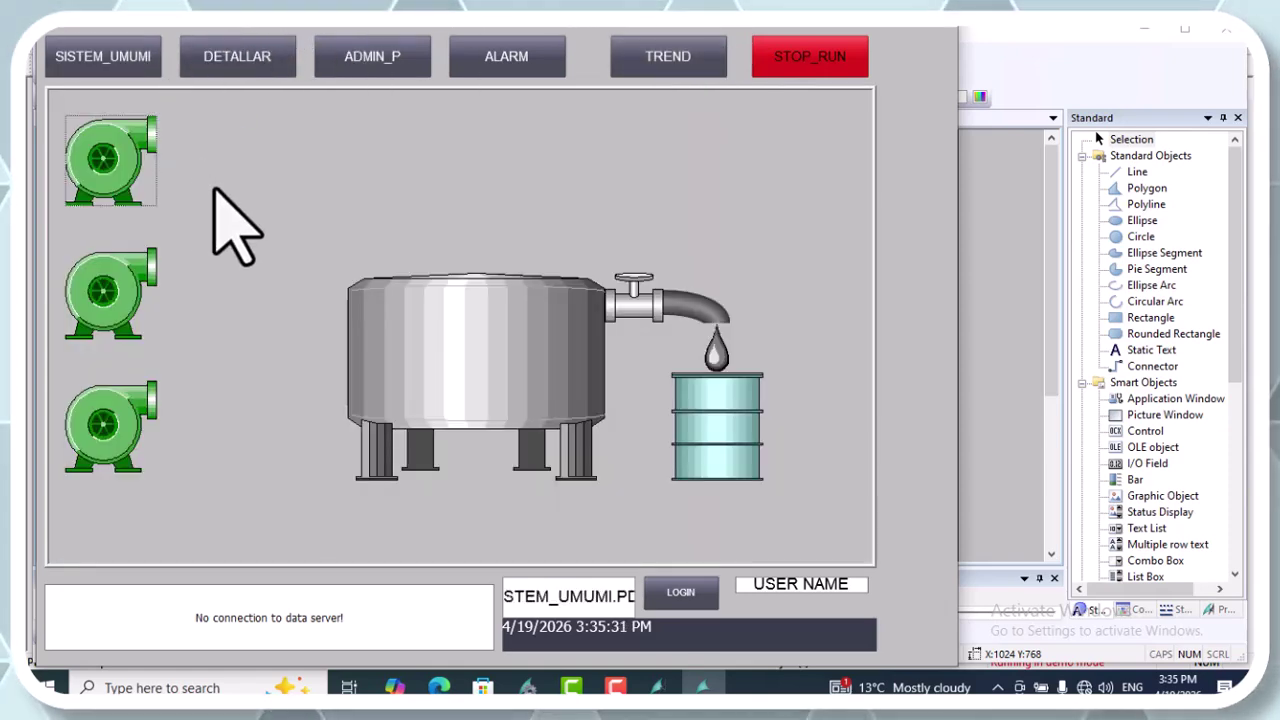